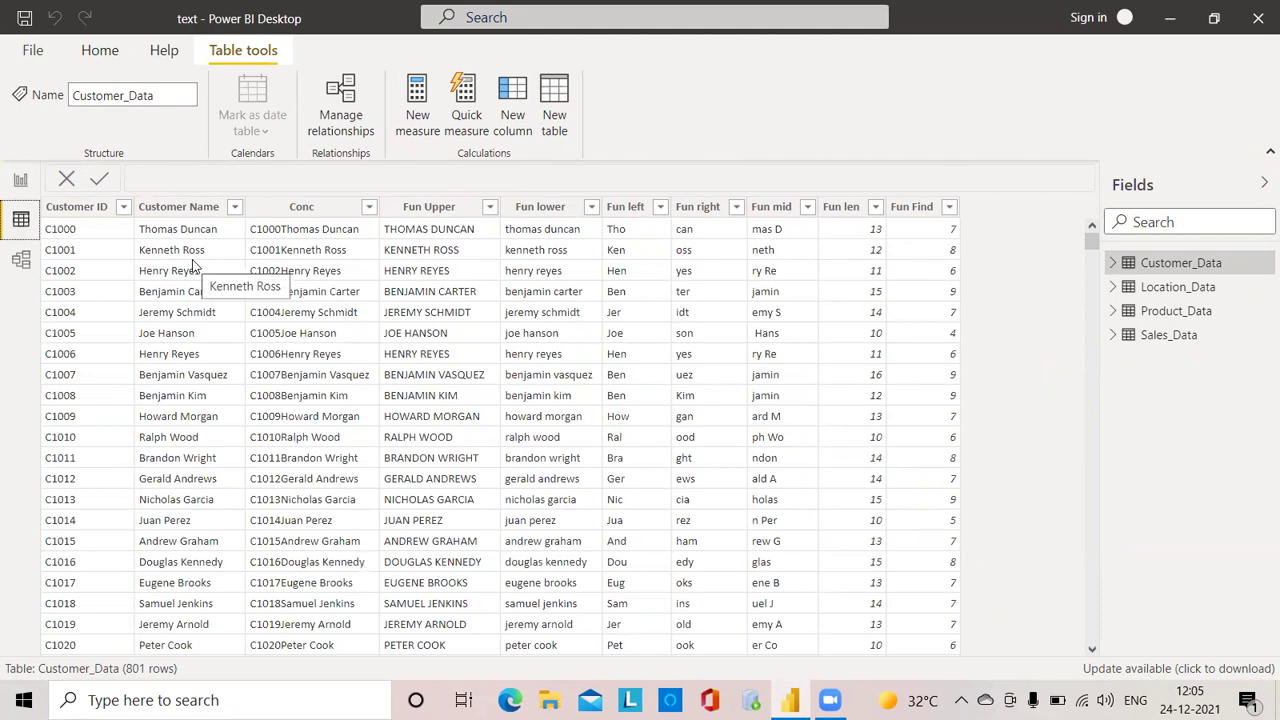
left_click(508, 130)
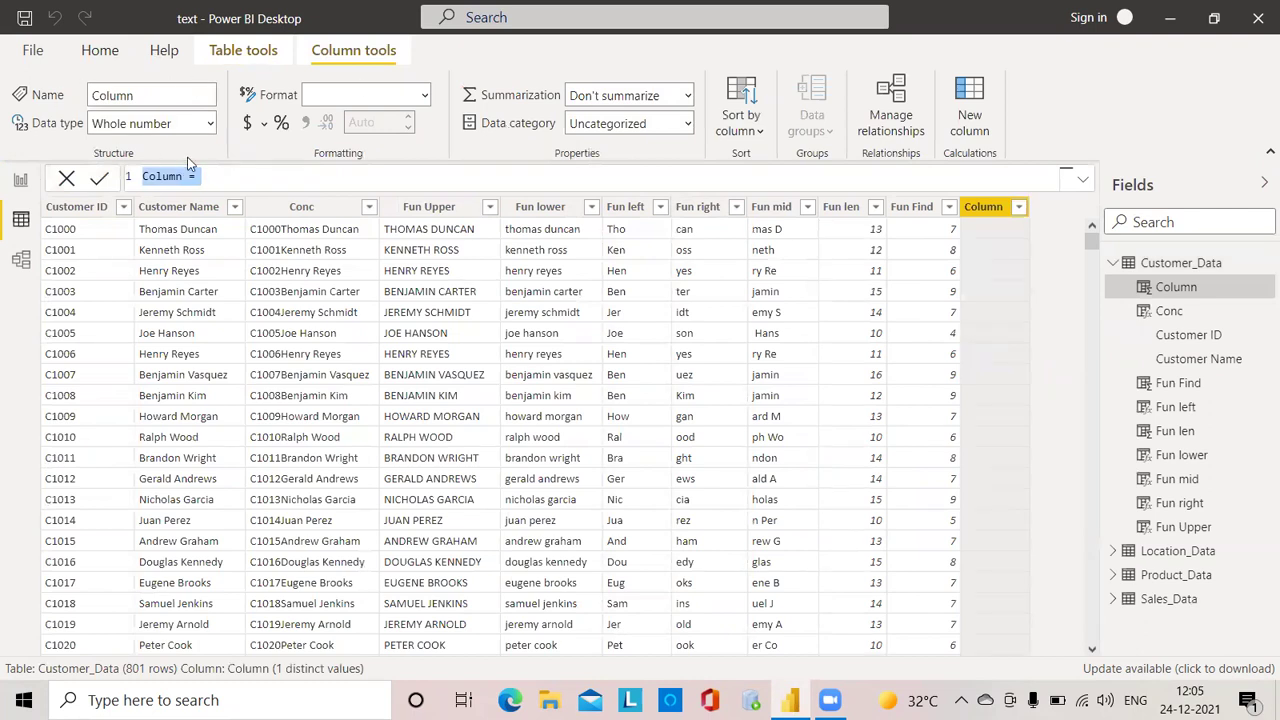
key("BackSpace")
key("Escape")
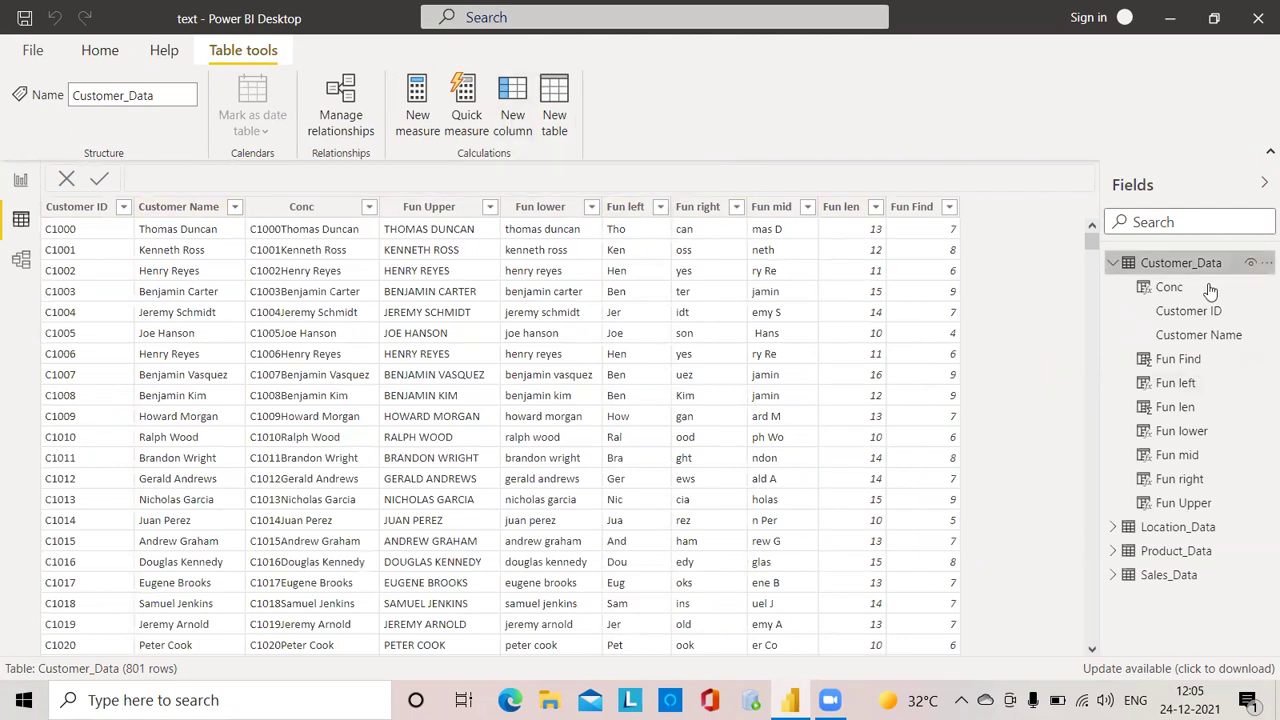
Step: Add a calculated column to Customer_Data named Firstname, starting its formula with LEFT on Customer_Data[Customer Name]
left_click(497, 125)
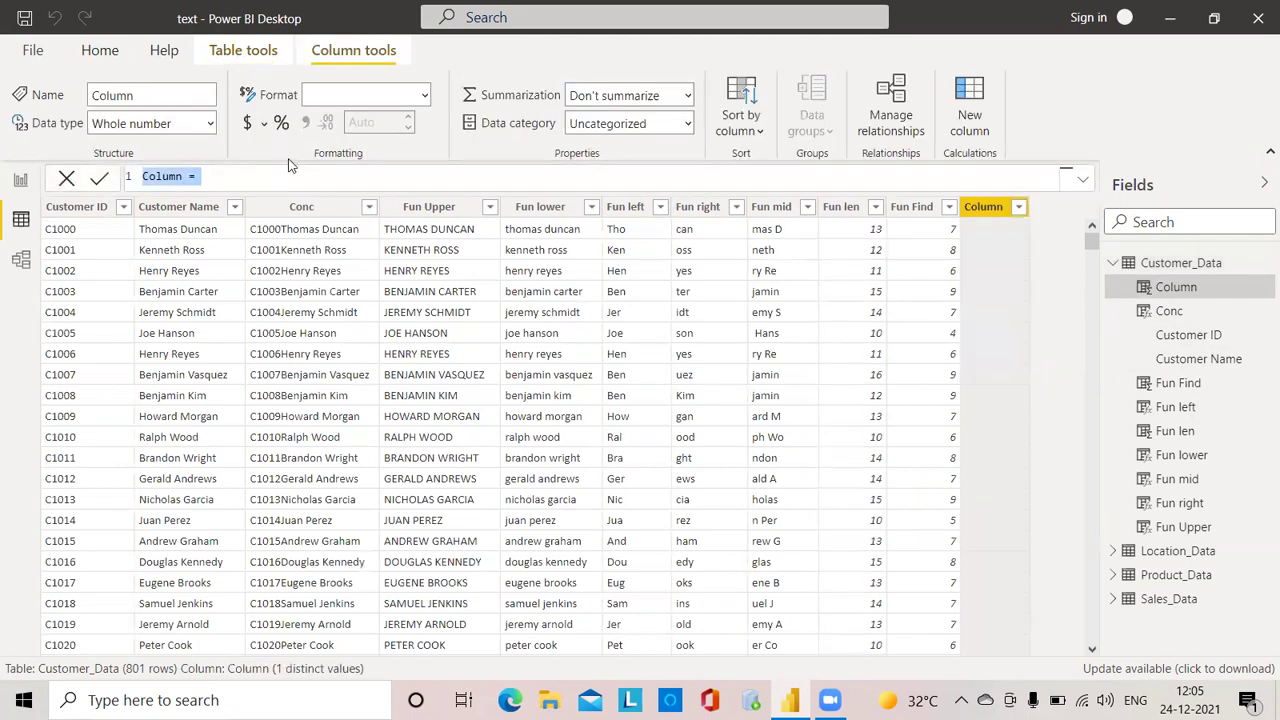
key("BackSpace")
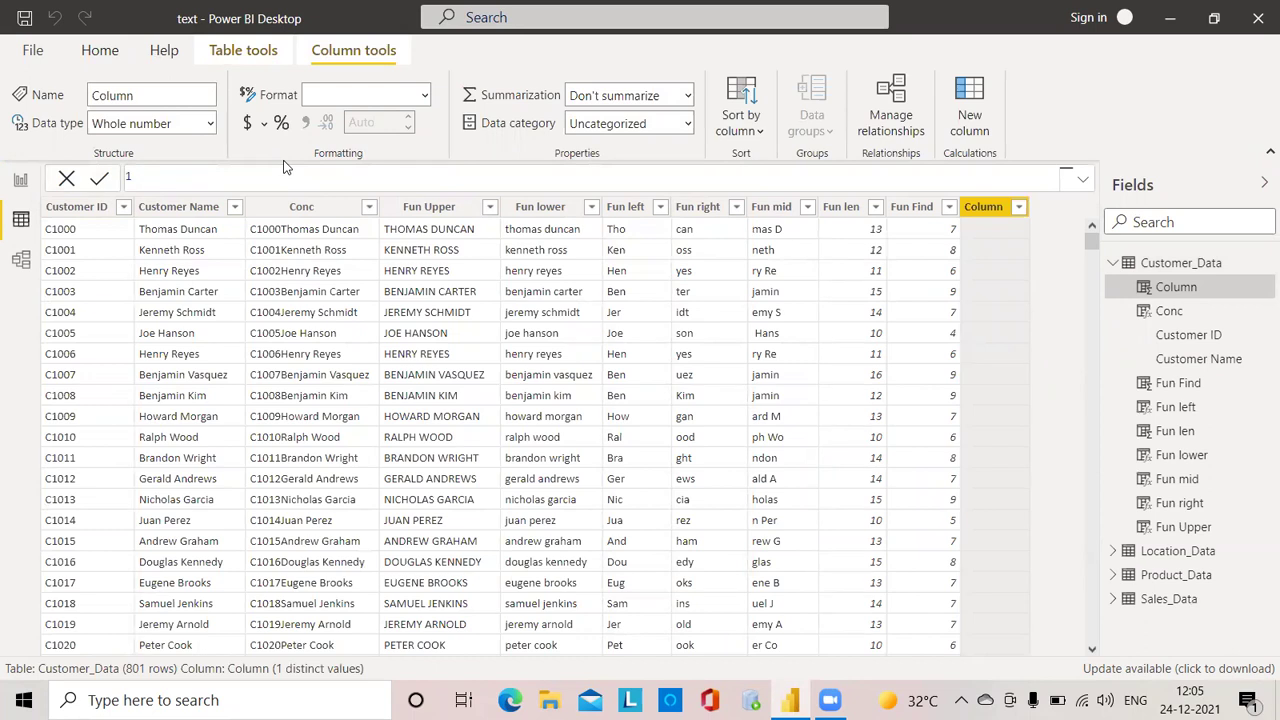
key("Escape")
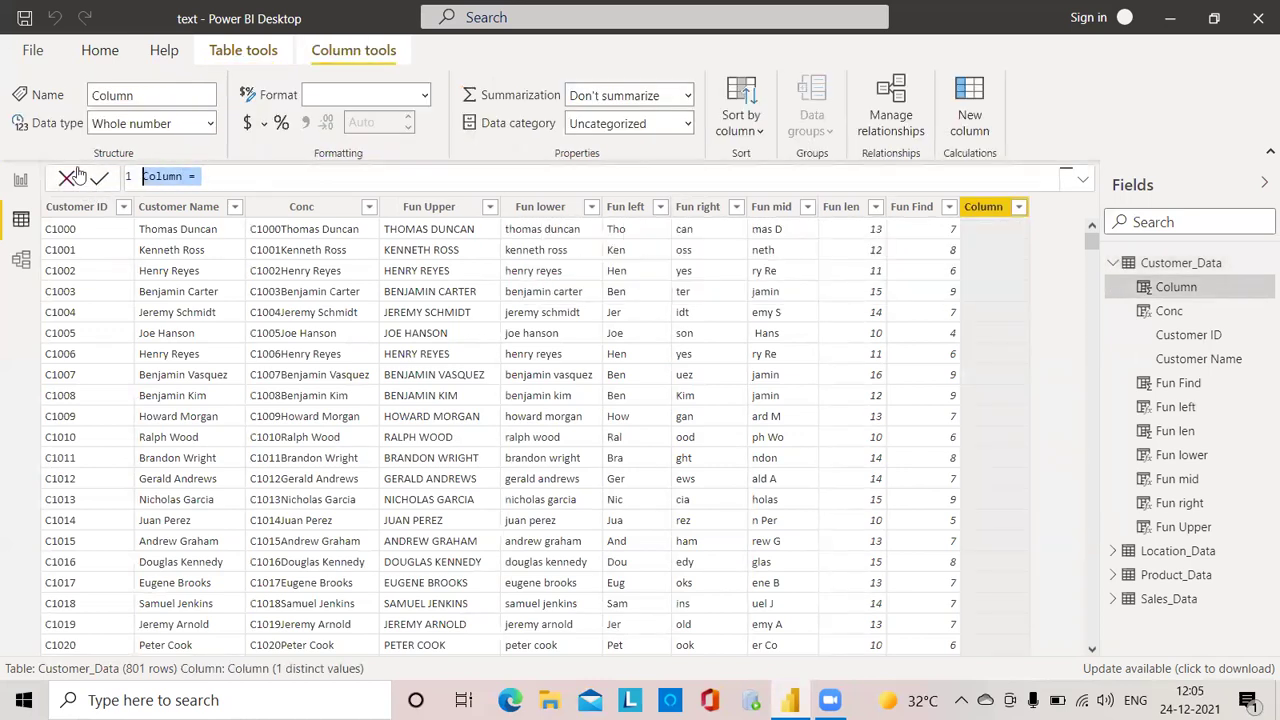
type("First")
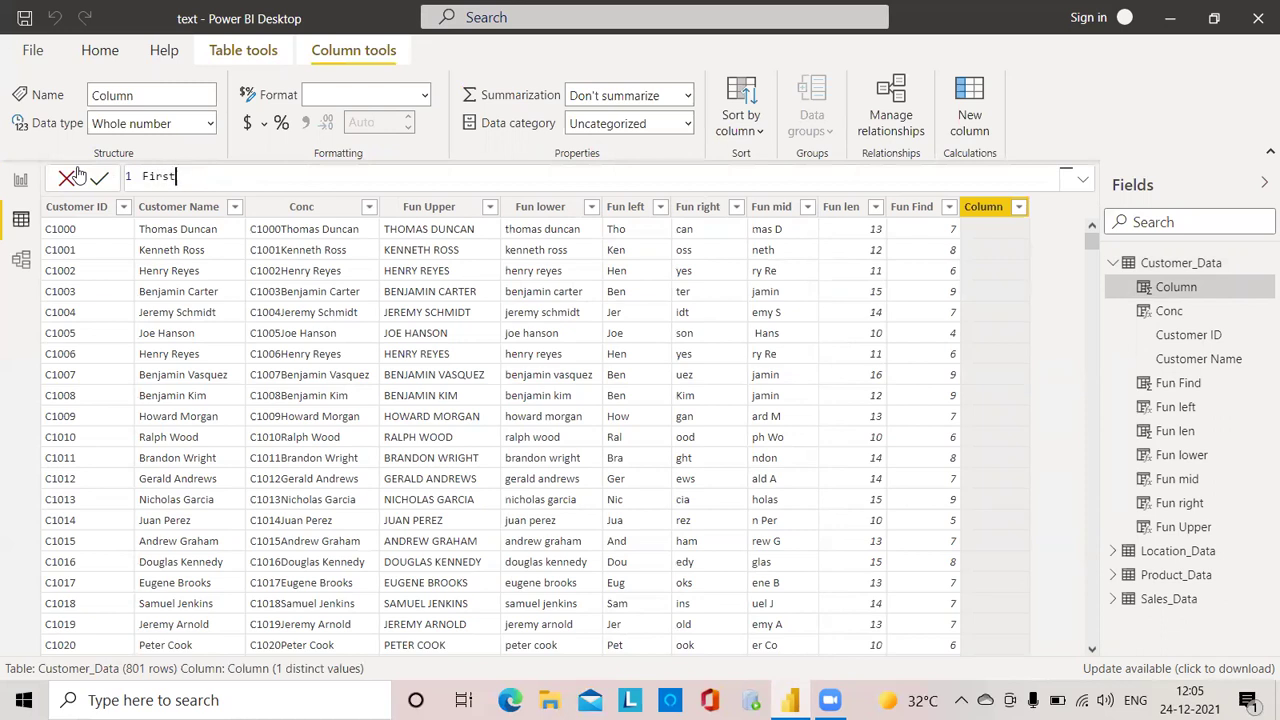
type("name=")
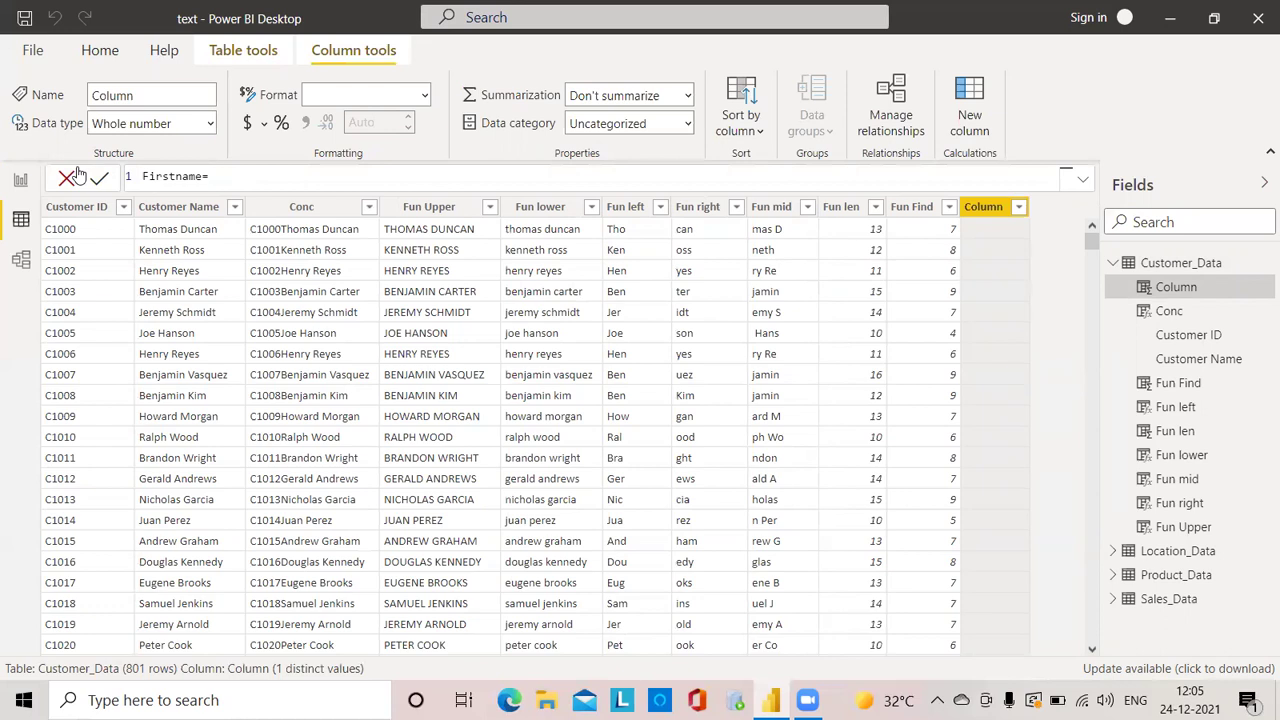
type("Le")
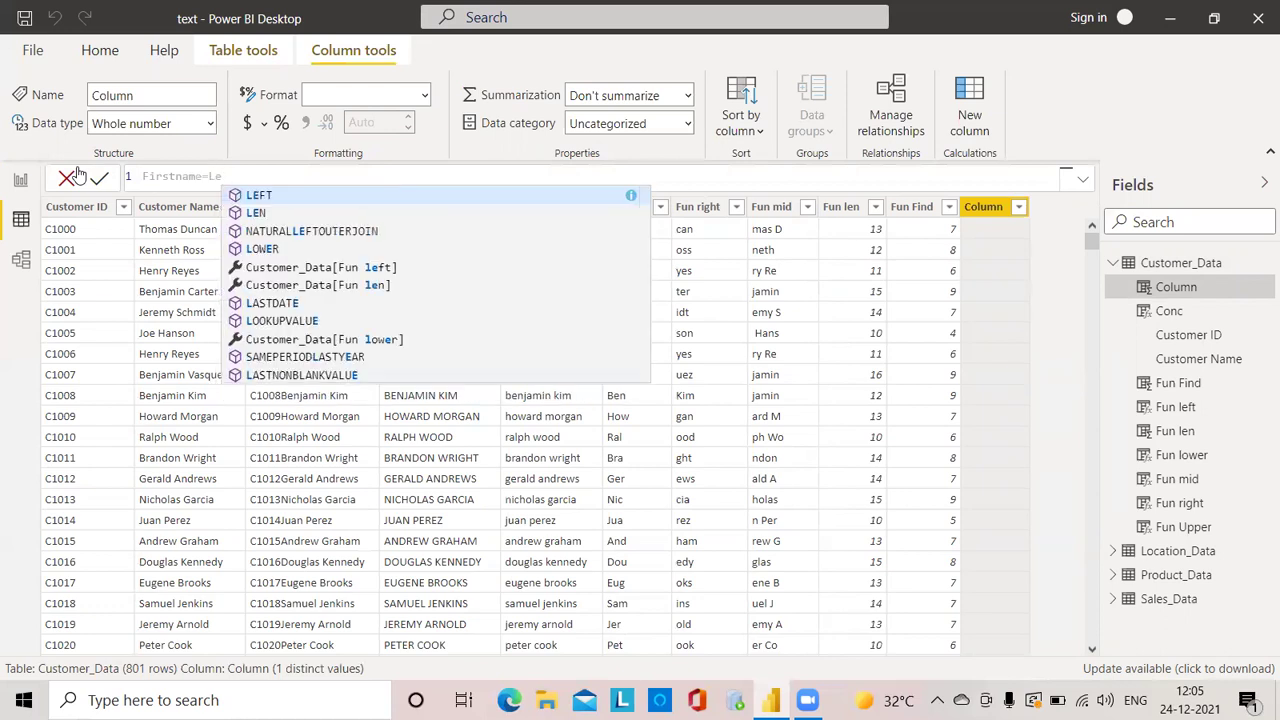
key("Tab")
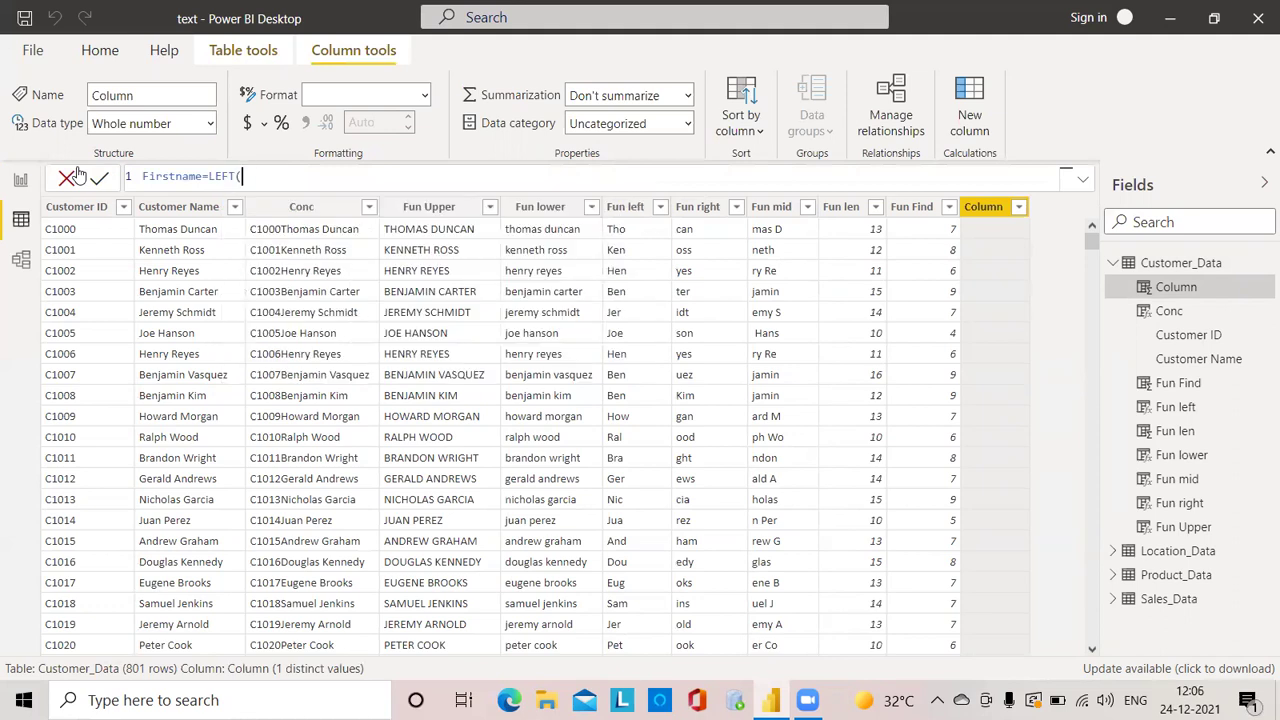
type("cu")
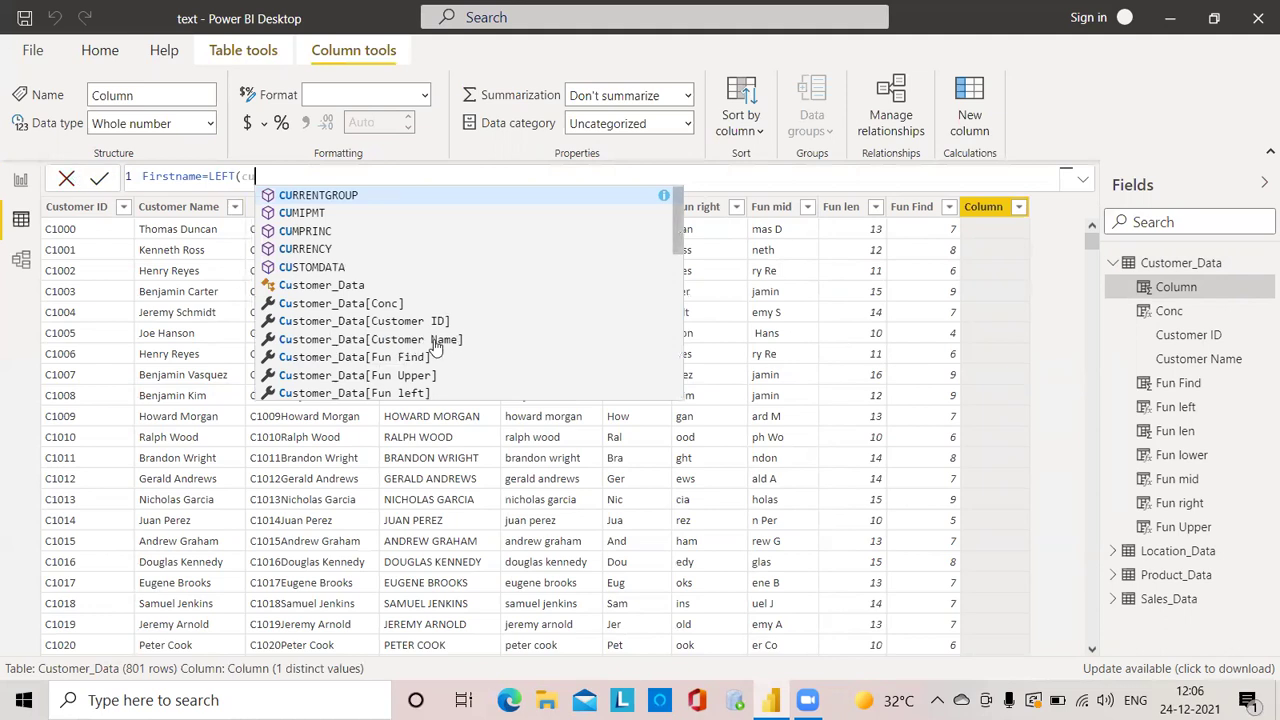
left_click(433, 340)
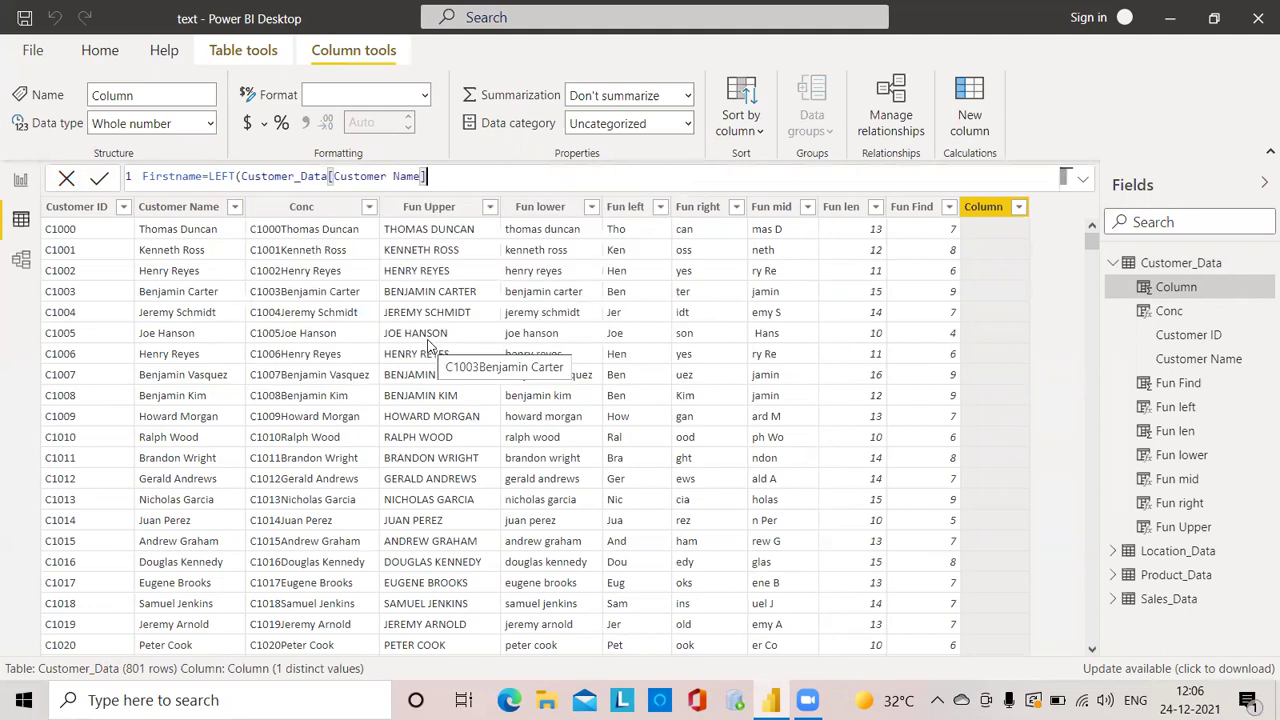
Step: Use Customer_Data[Fun Find] as the number of characters in the Firstname LEFT formula and commit it
type(",")
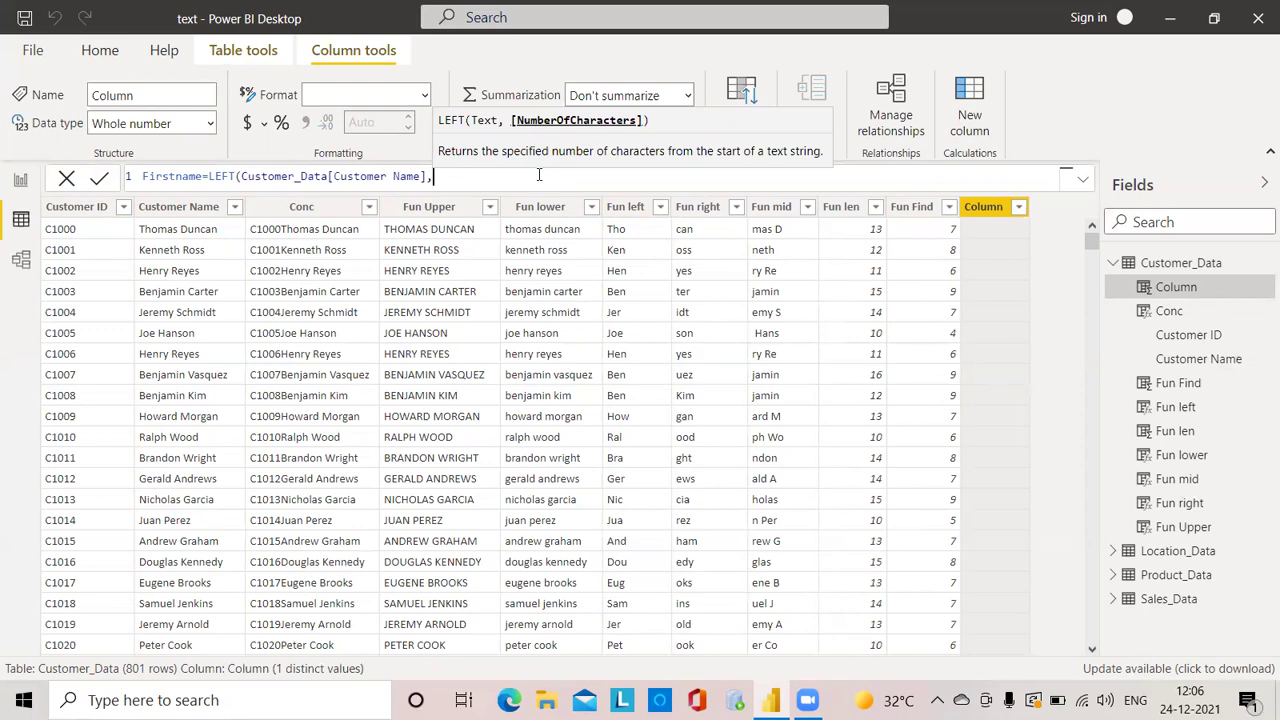
type("fun")
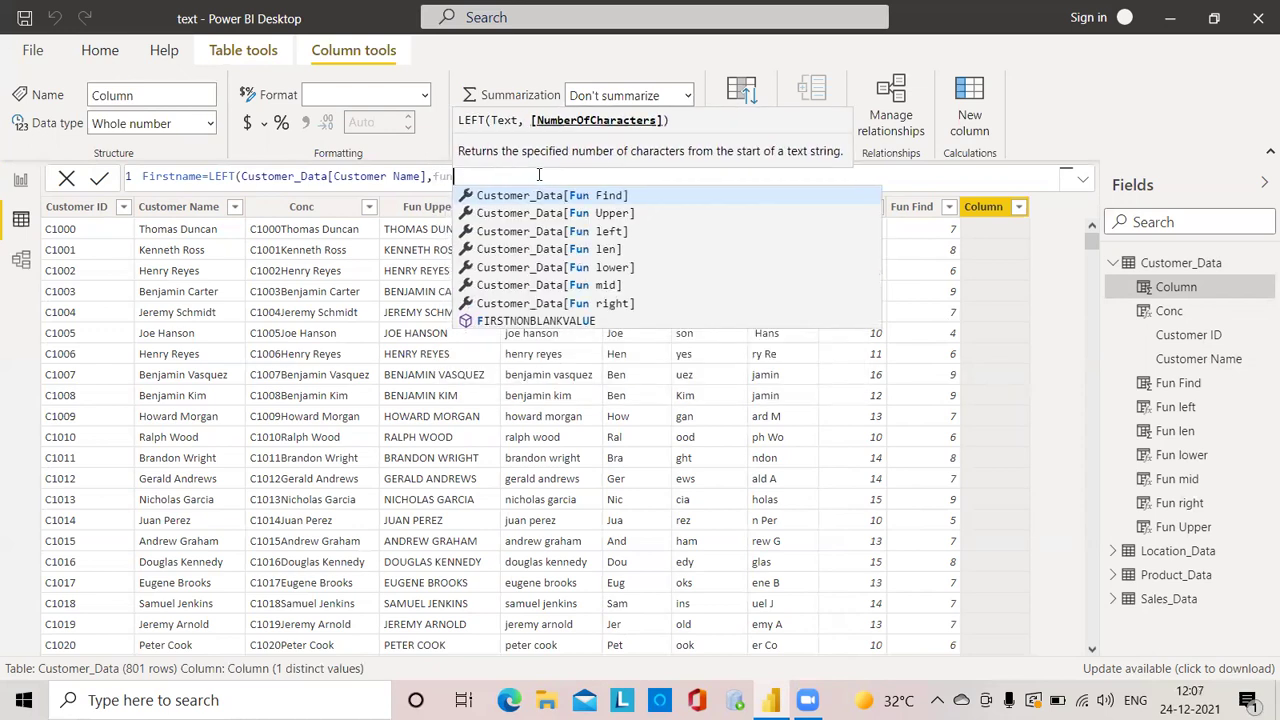
type("f")
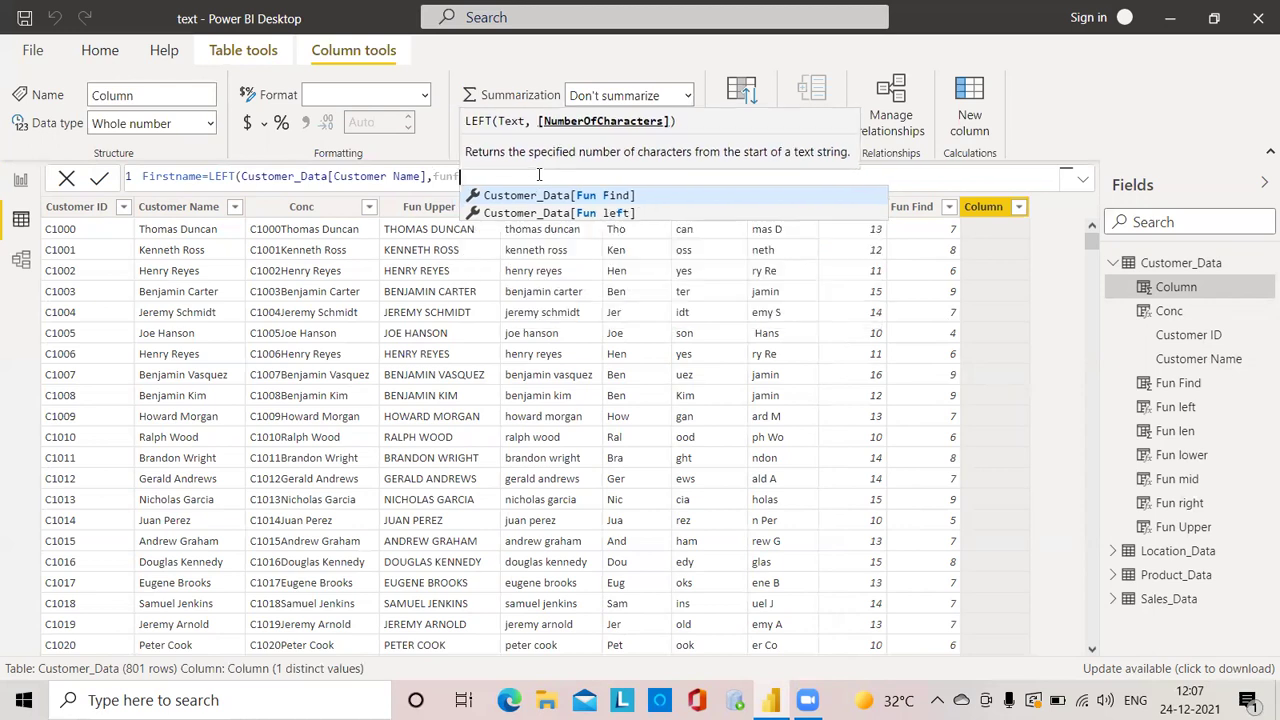
left_click(612, 198)
type(")")
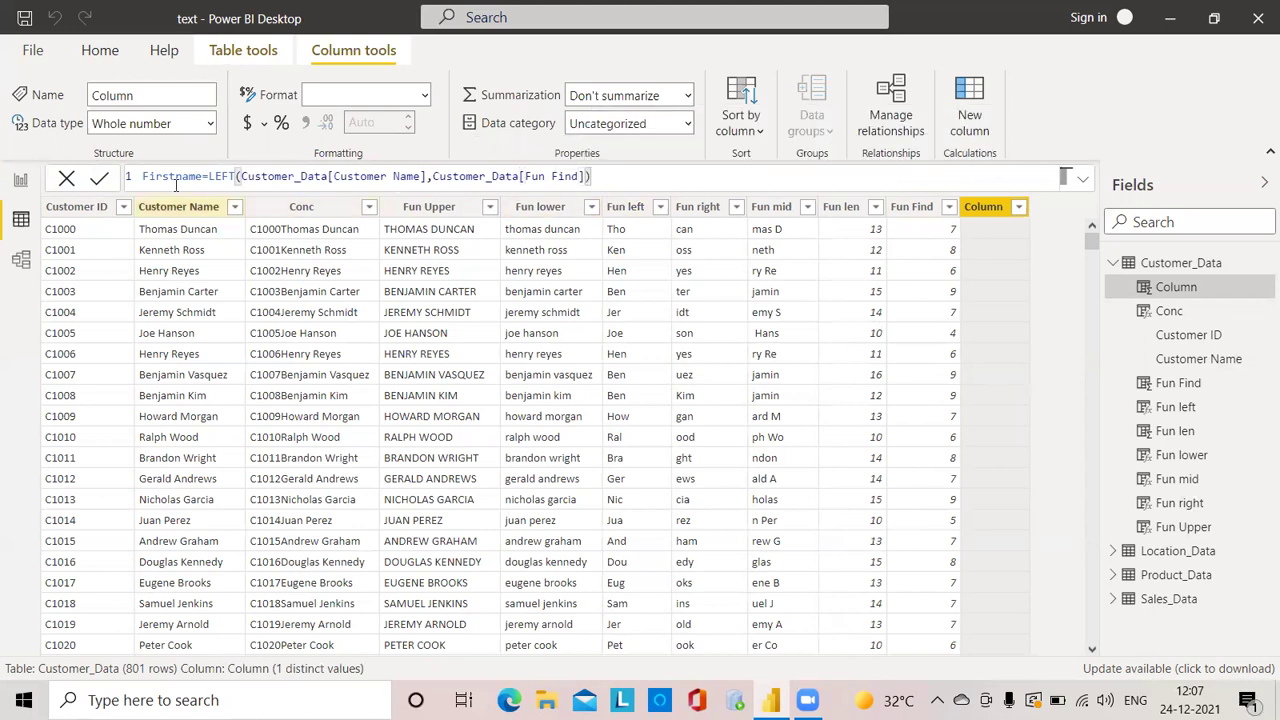
left_click(99, 180)
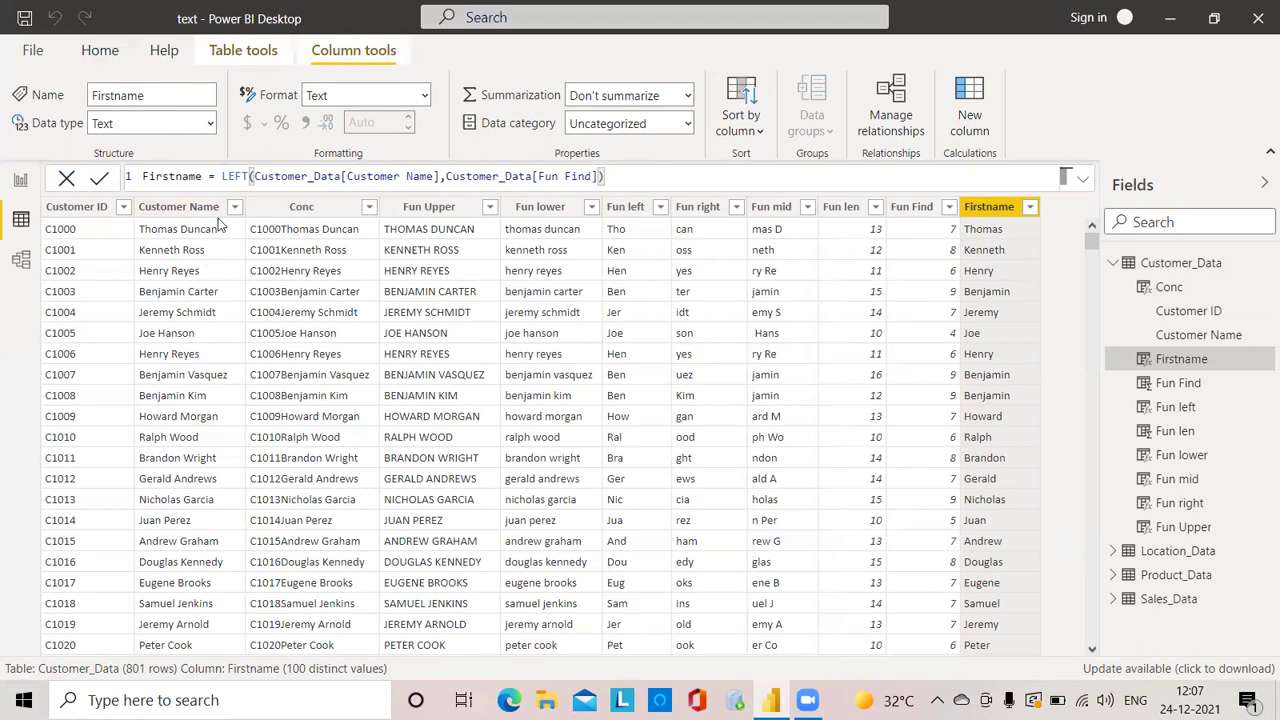
Step: Add another calculated column to Customer_Data named lastname, starting its formula with RIGHT on Customer_Data[Customer Name]
left_click(212, 58)
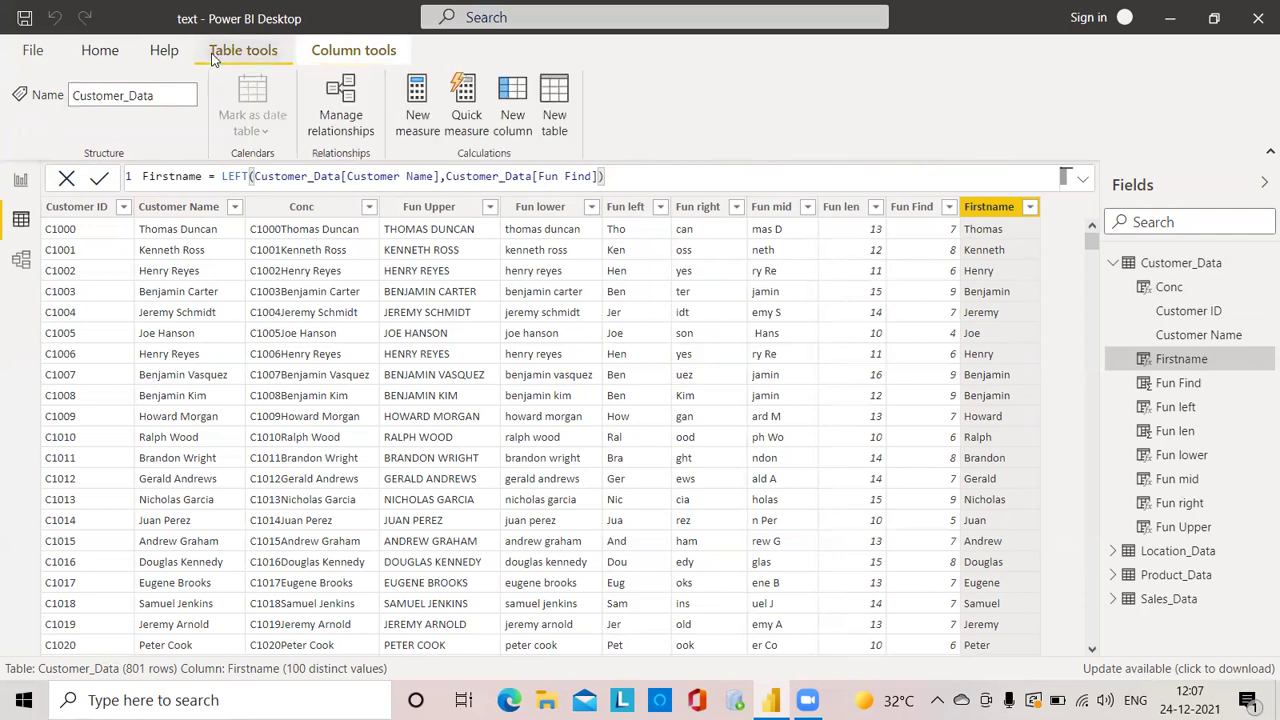
left_click(512, 120)
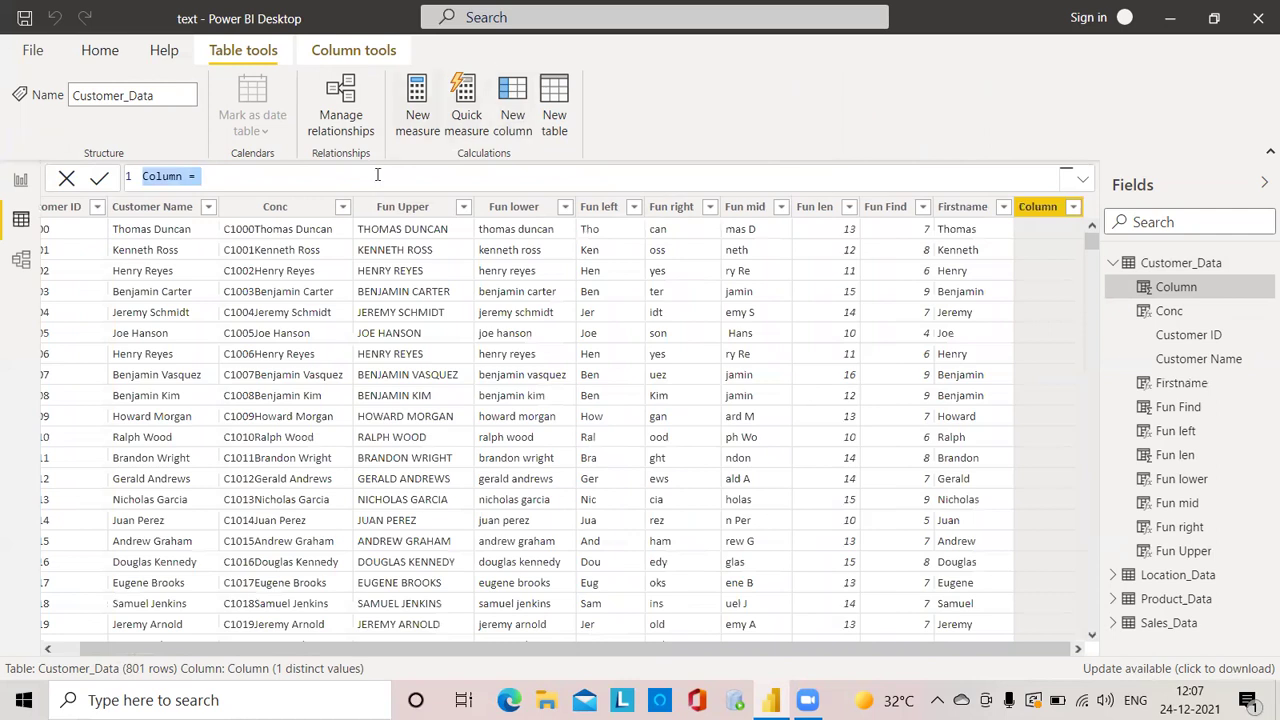
key("BackSpace")
type("lastname=")
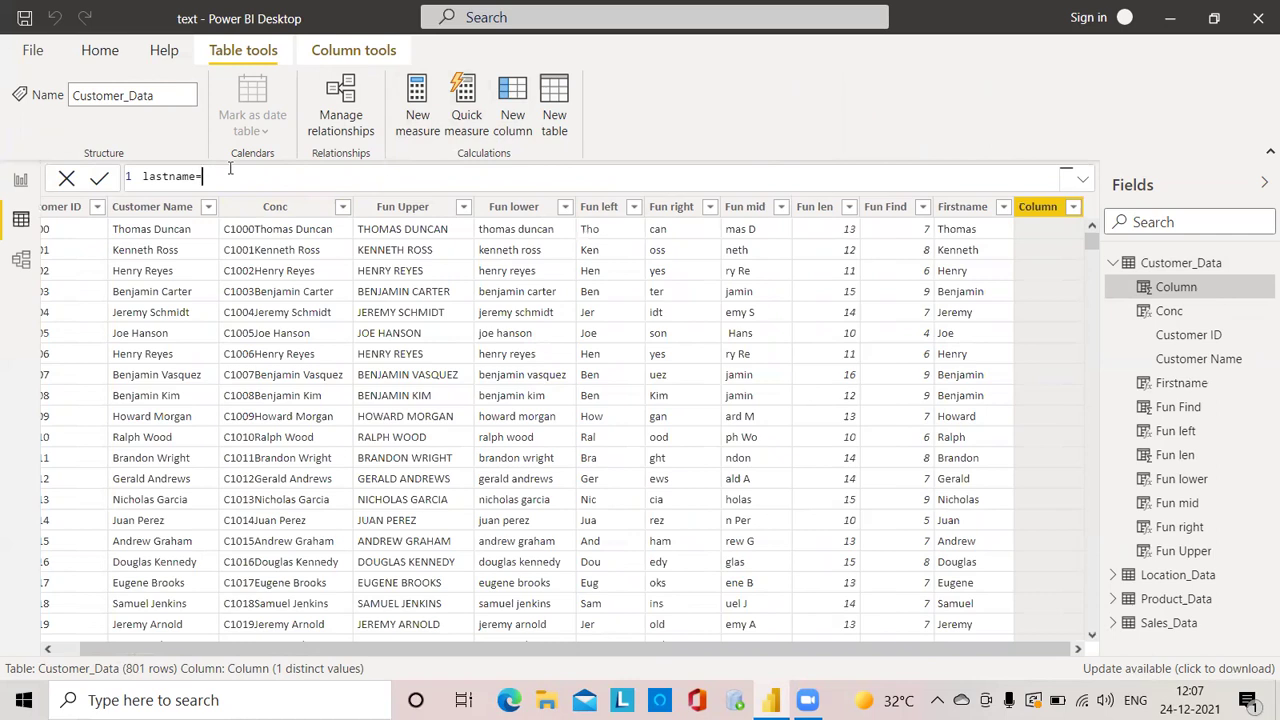
type("ri")
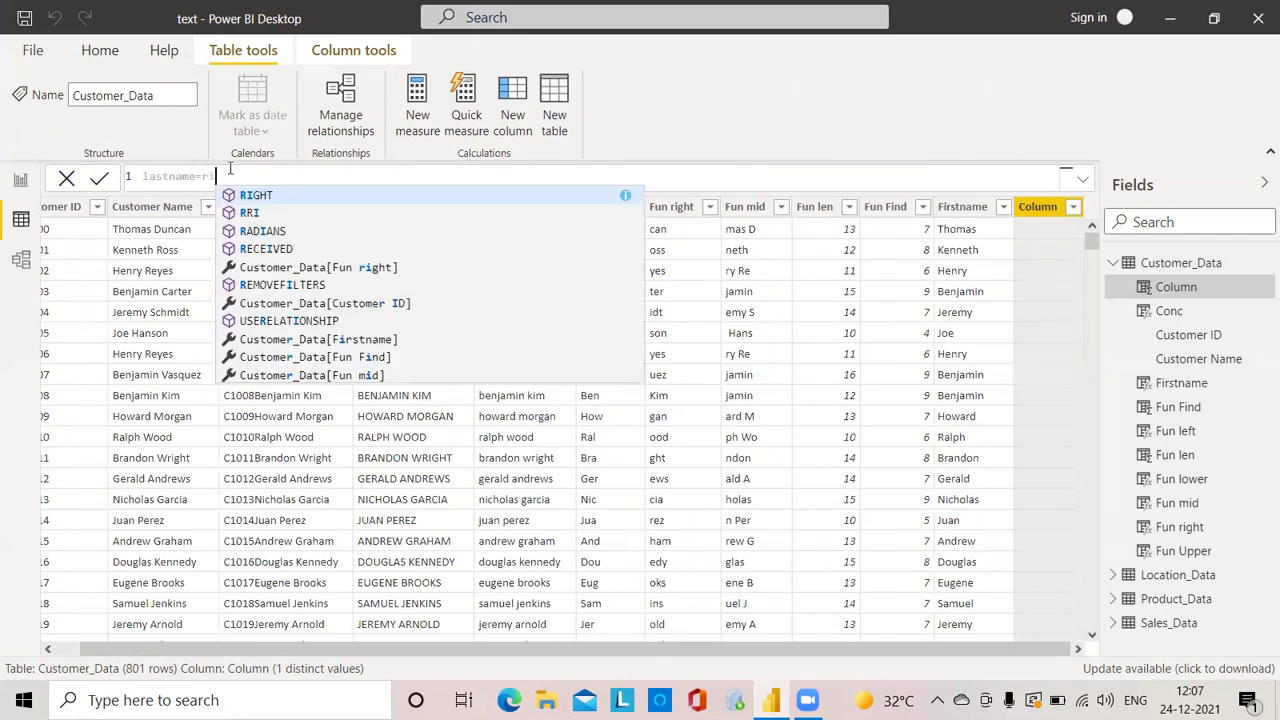
key("Tab")
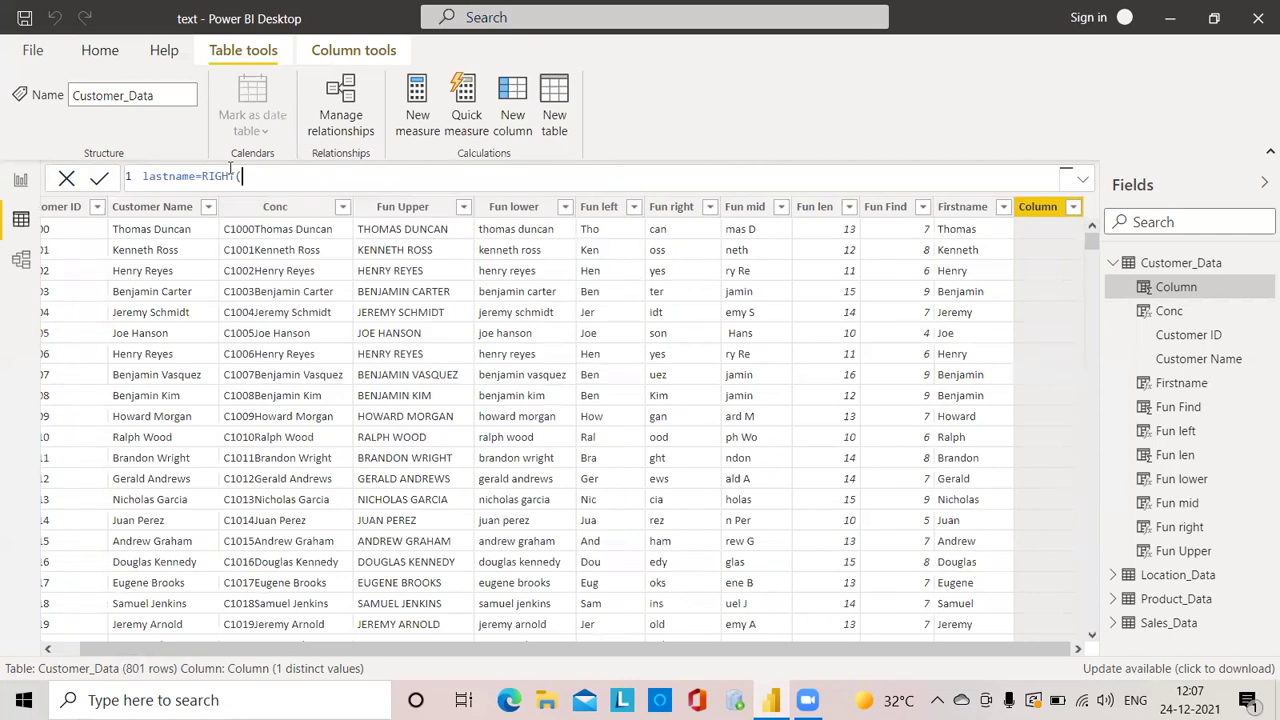
type("cu")
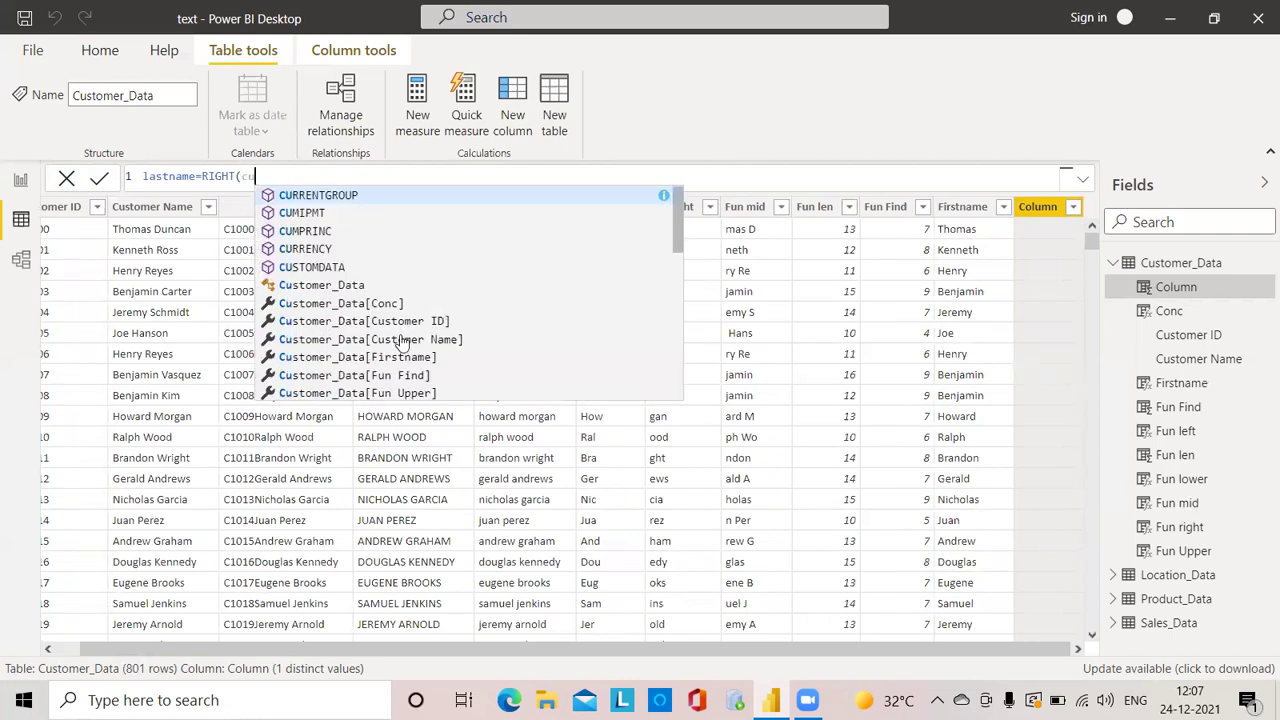
left_click(400, 340)
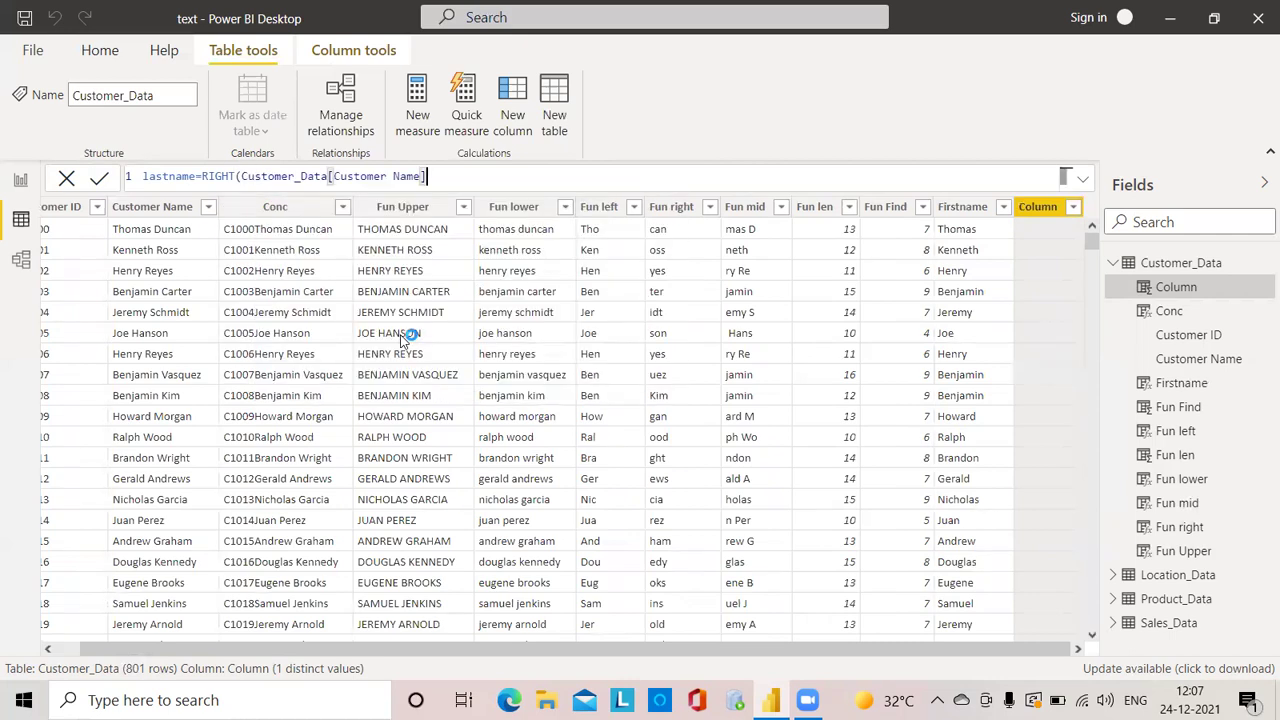
Step: Complete the lastname formula with Customer_Data[Fun len]-Customer_Data[Fun Find] as the number of characters and commit it
type(",")
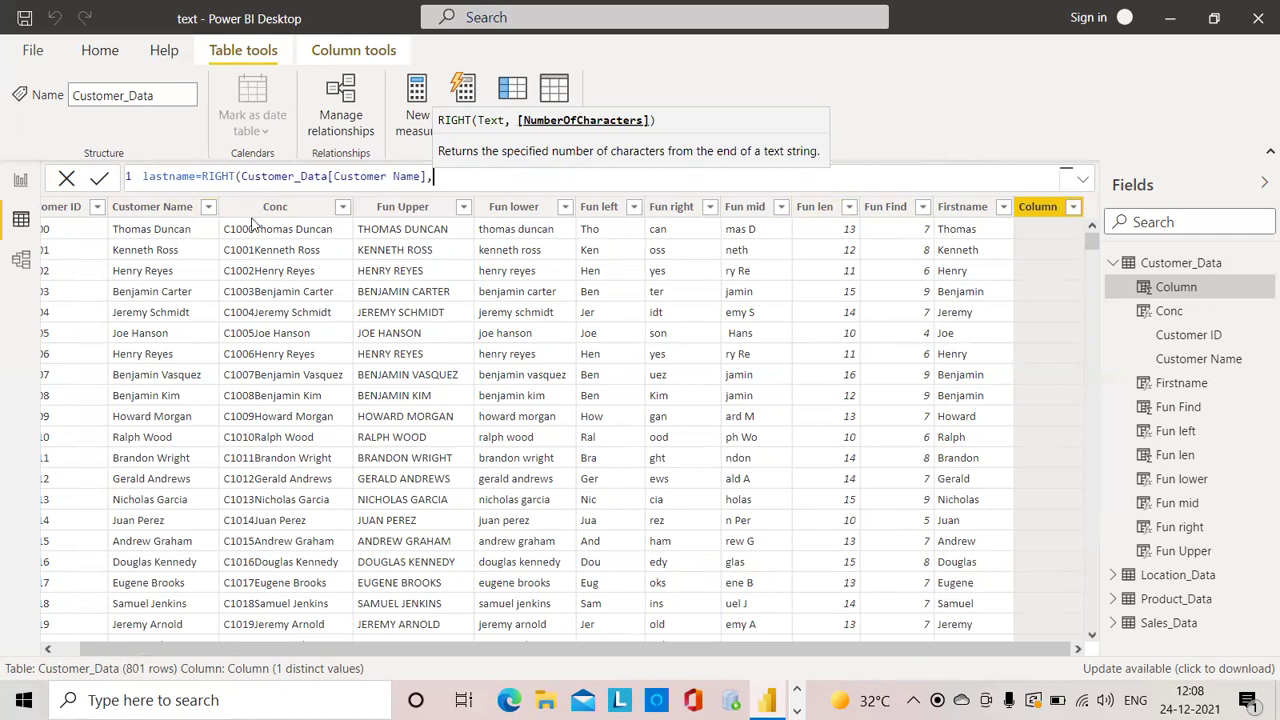
type("fun")
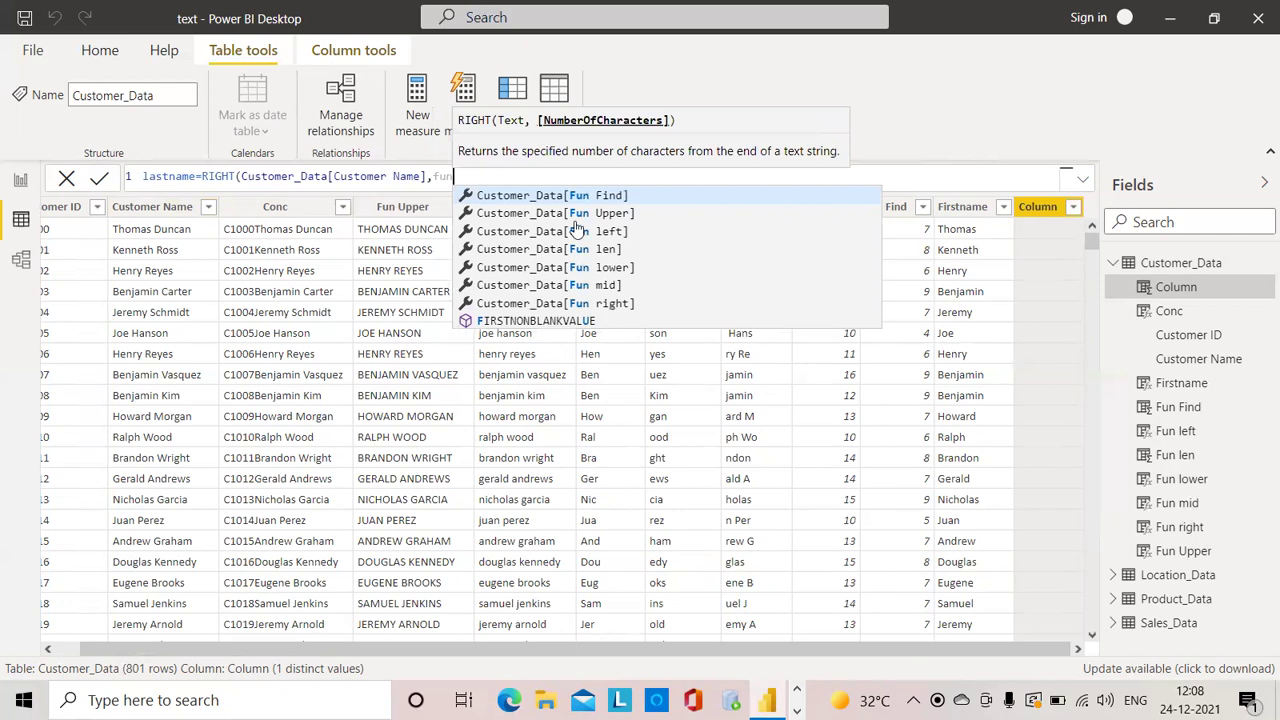
left_click(572, 249)
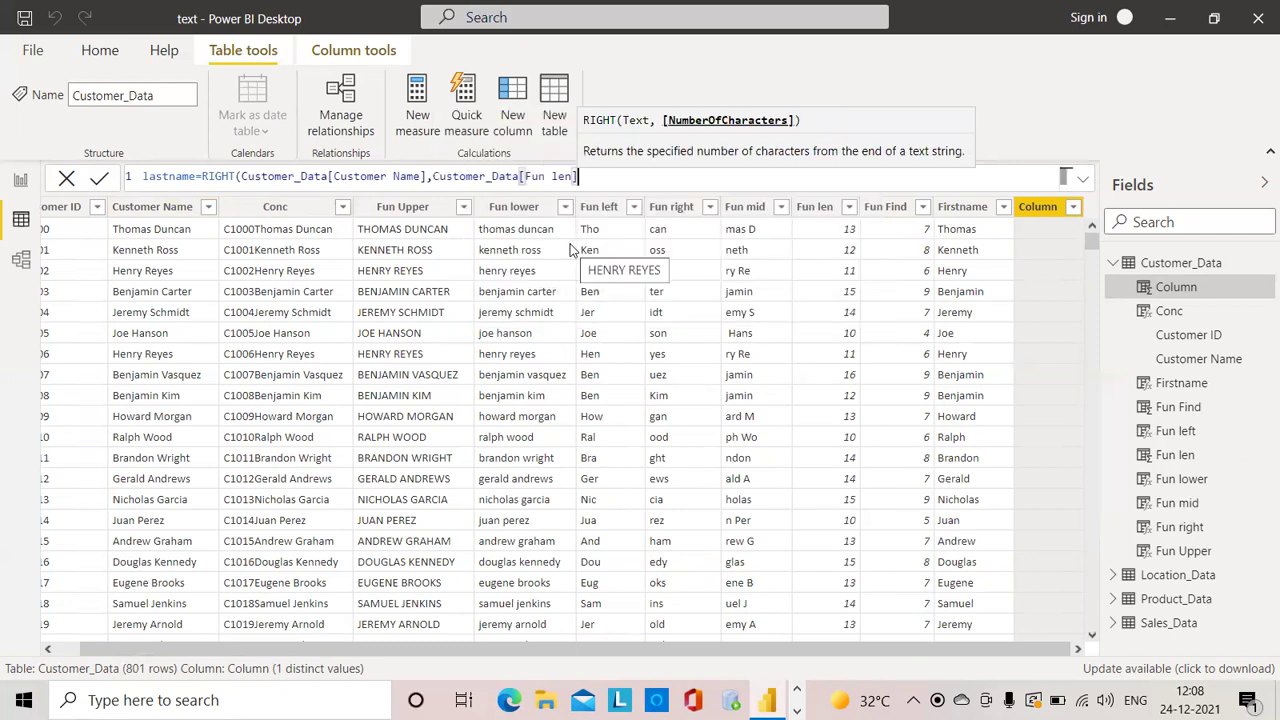
type("-Fun")
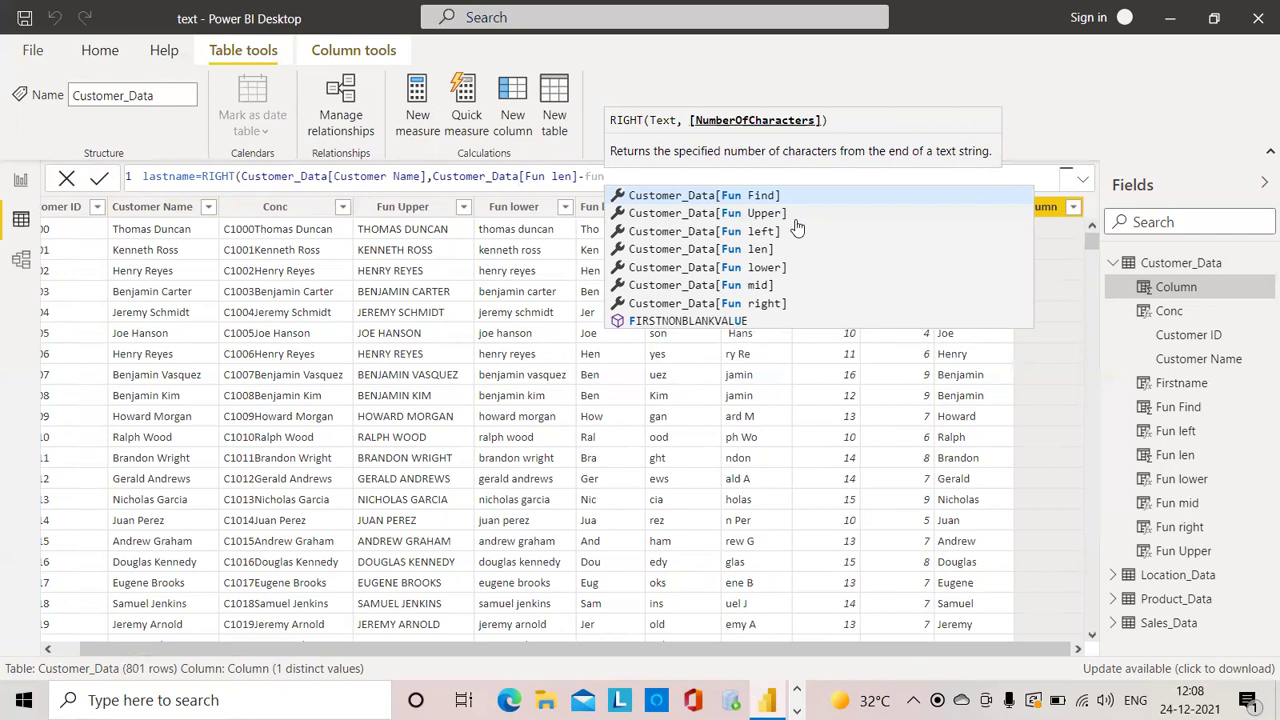
type("F")
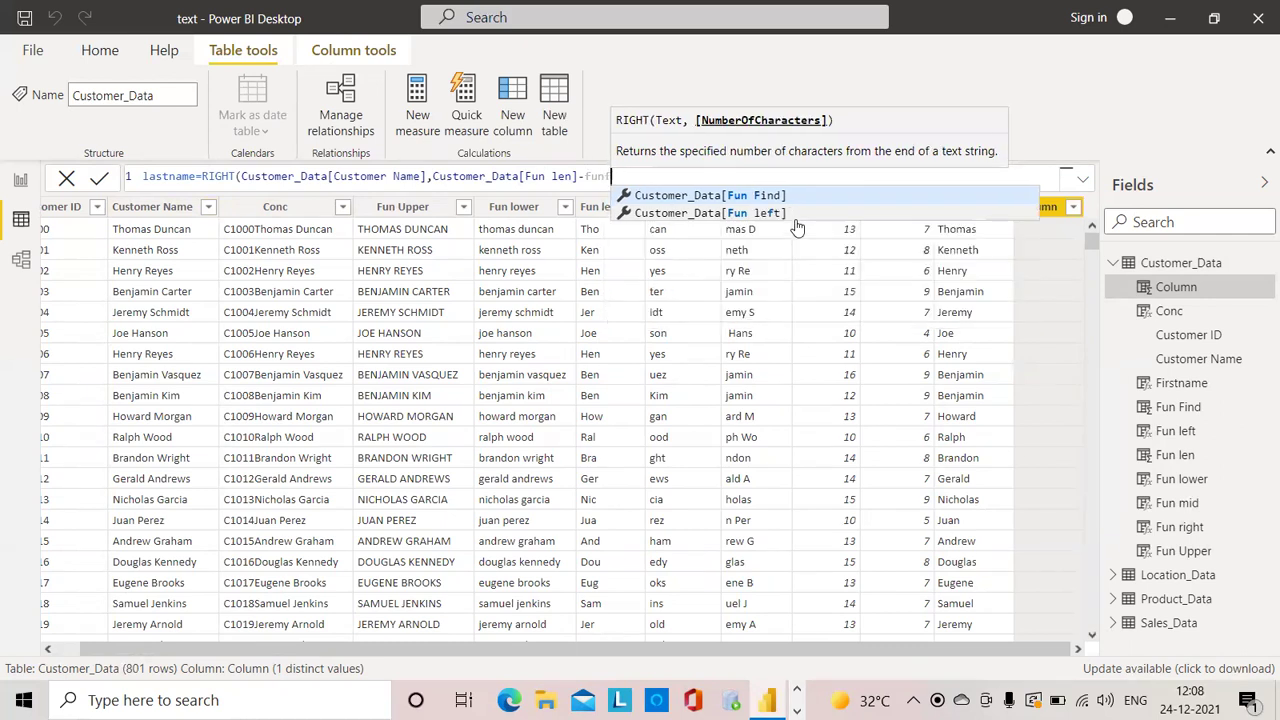
left_click(786, 196)
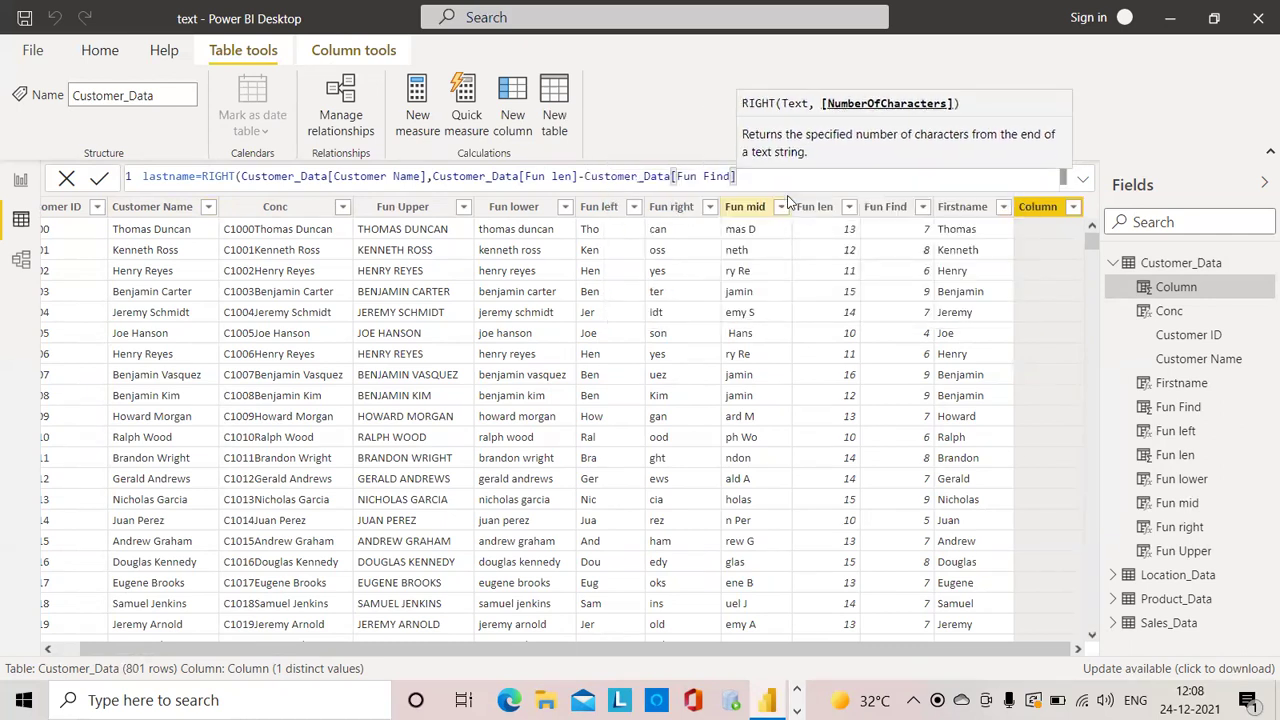
type(")")
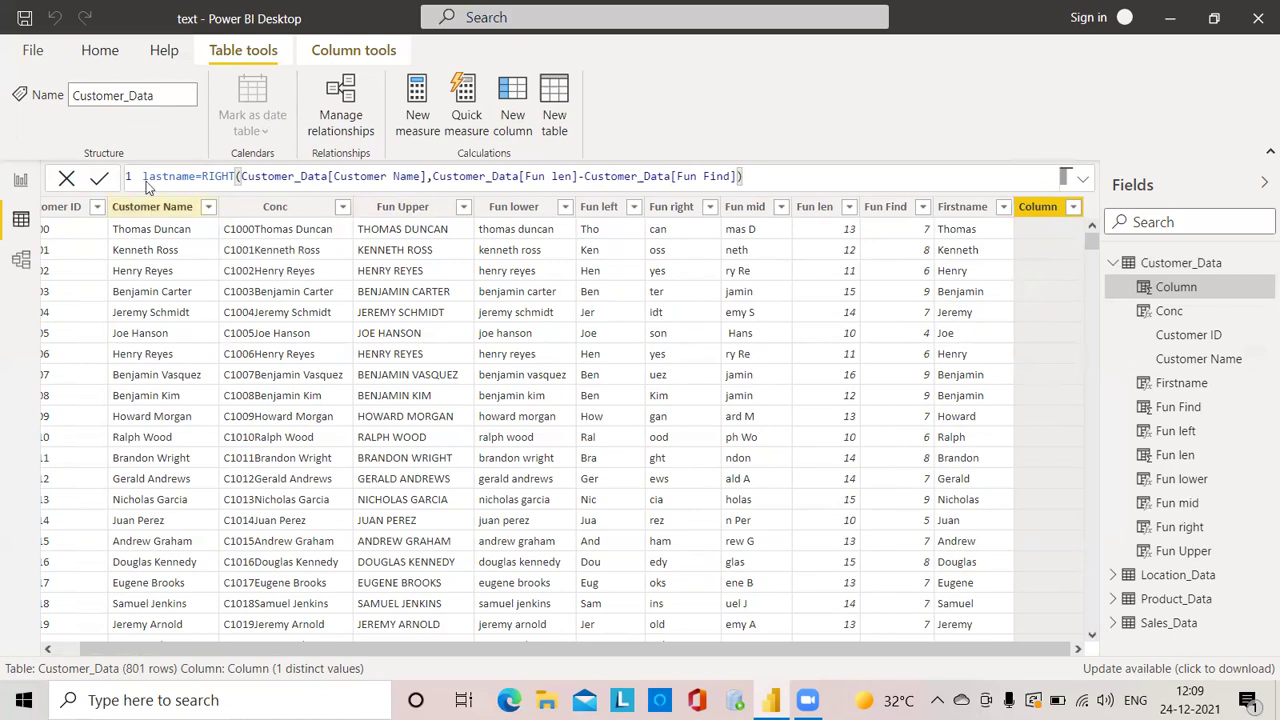
left_click(99, 178)
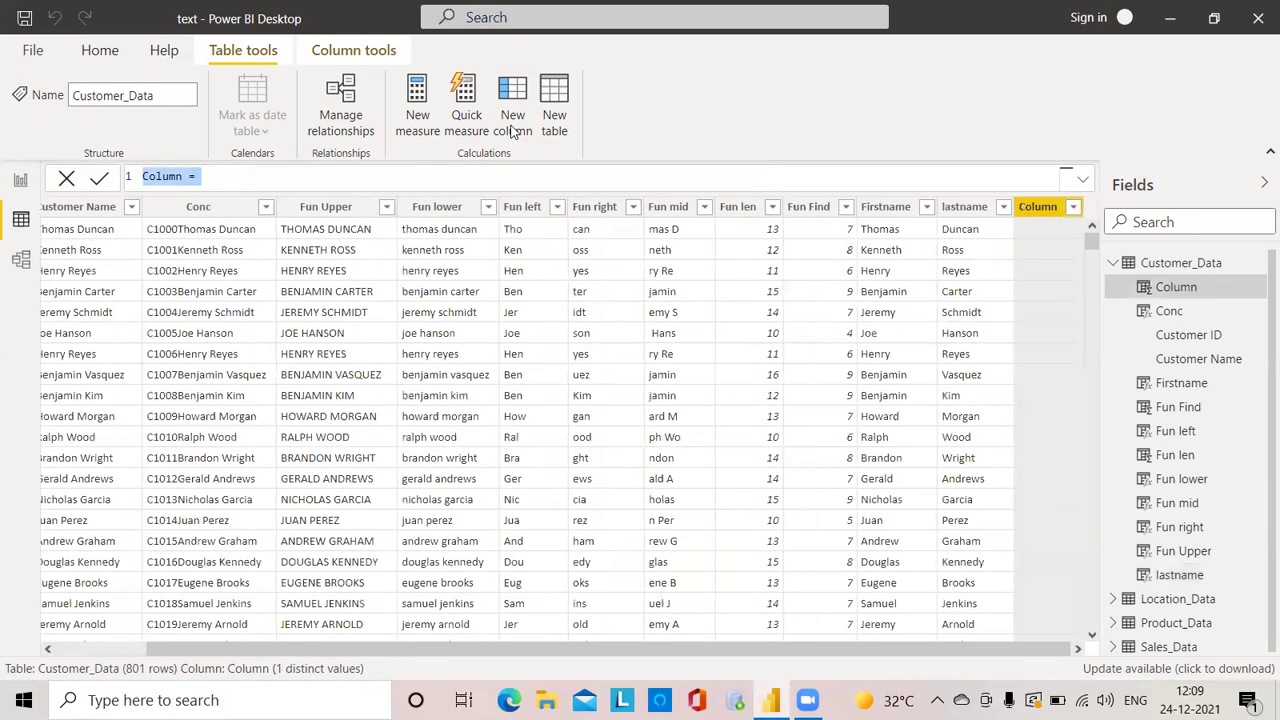
Step: Name the new Customer_Data column Fun replace and start its formula with REPLACE on Customer_Data[Customer Name]
key("BackSpace")
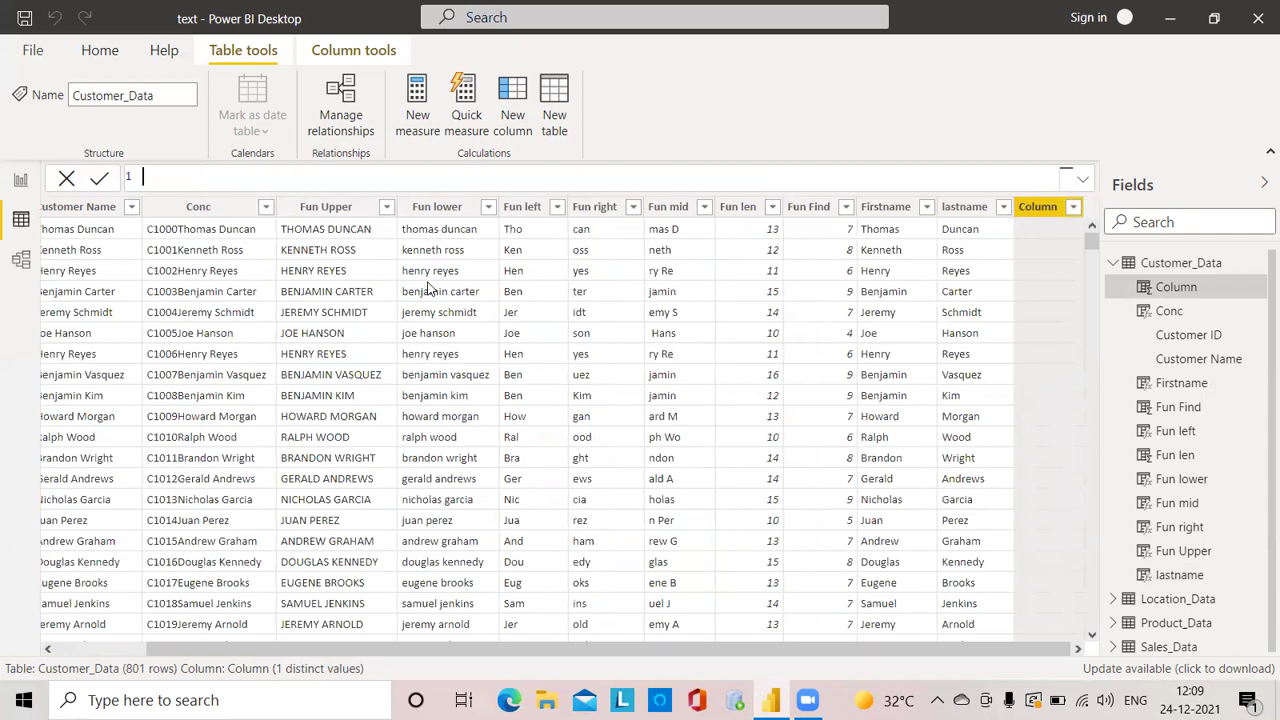
key("BackSpace")
key("BackSpace")
type("eplace=rep")
key("Tab")
type("cu")
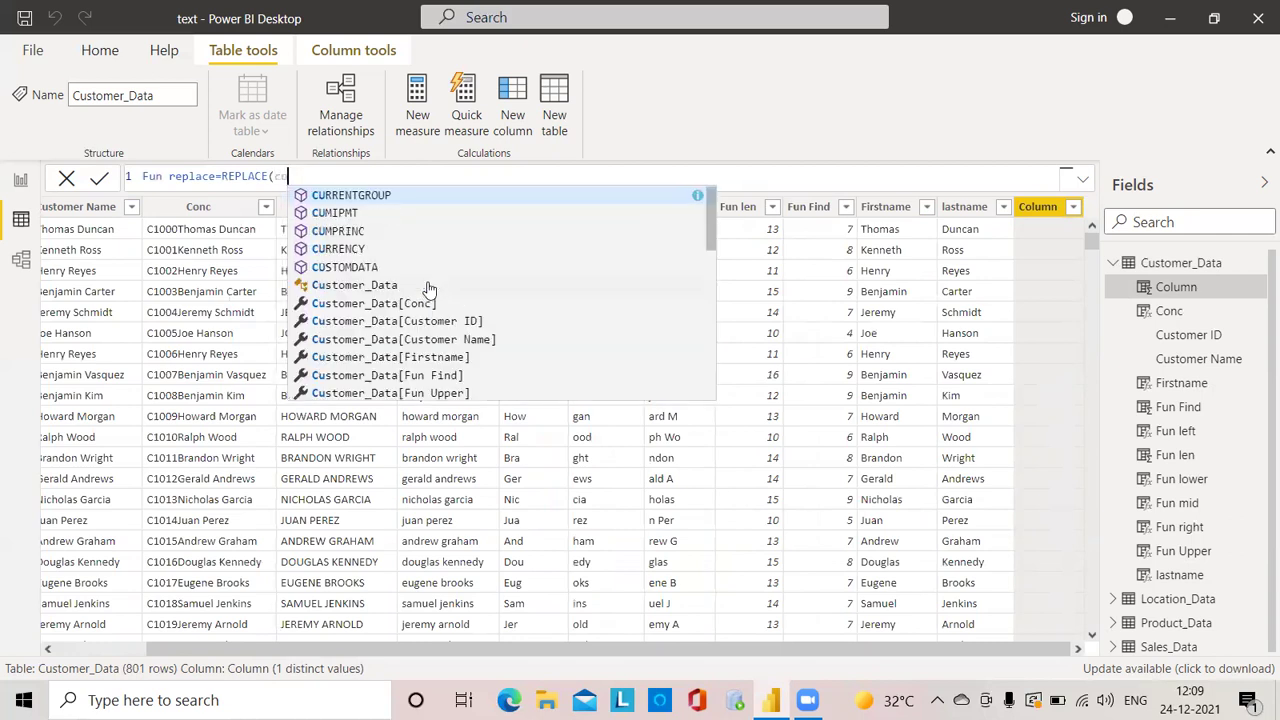
double_click(447, 340)
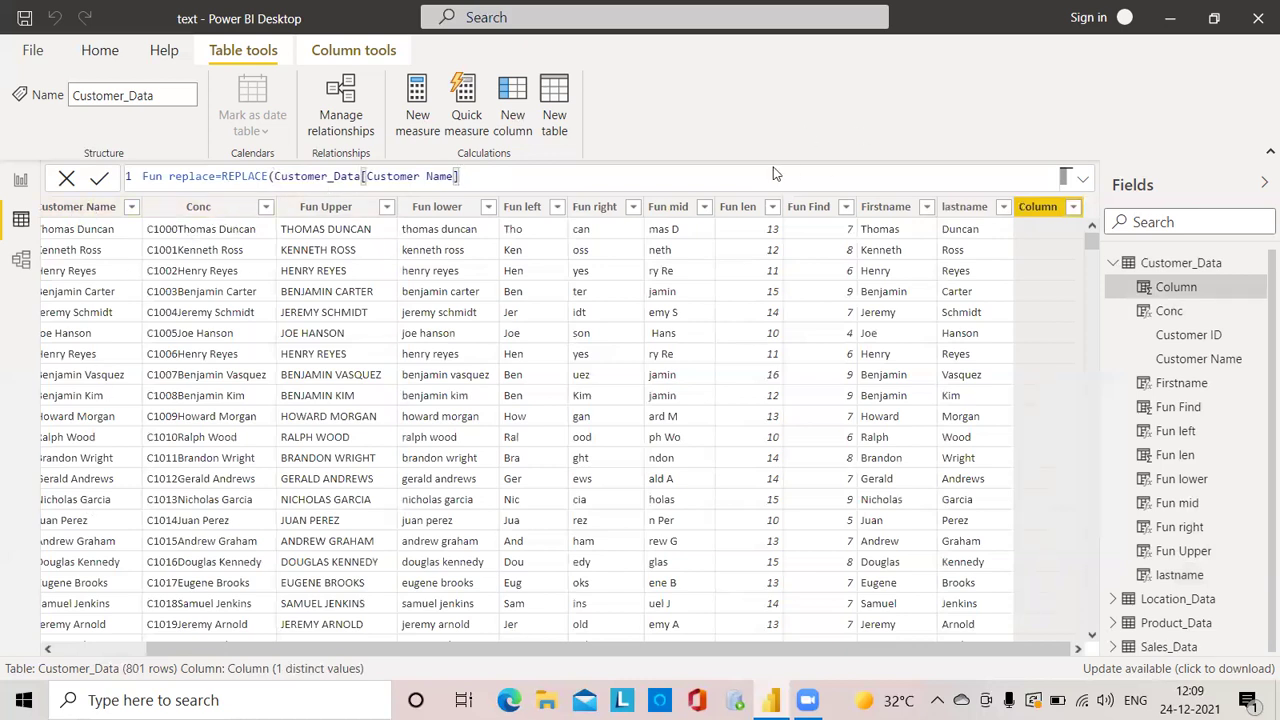
Step: Complete the REPLACE formula with start position 2, 3 characters and new text "A", and commit it
type(",")
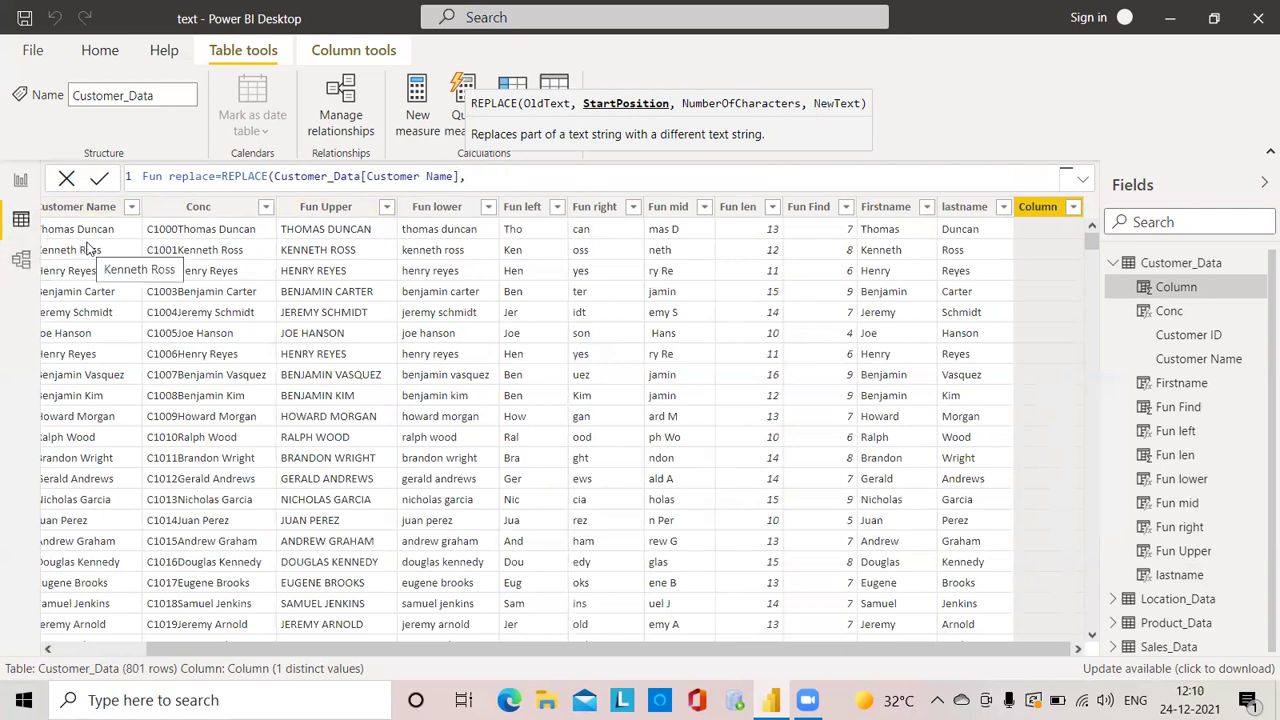
type("2")
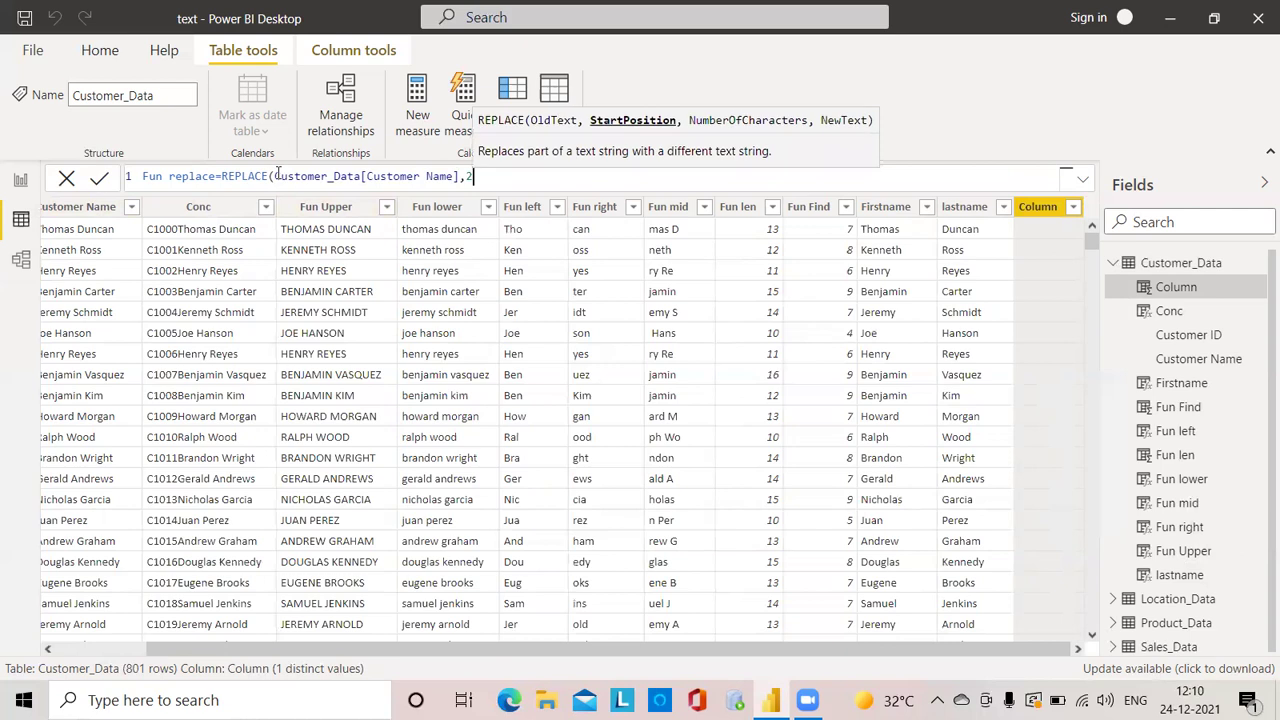
type(",")
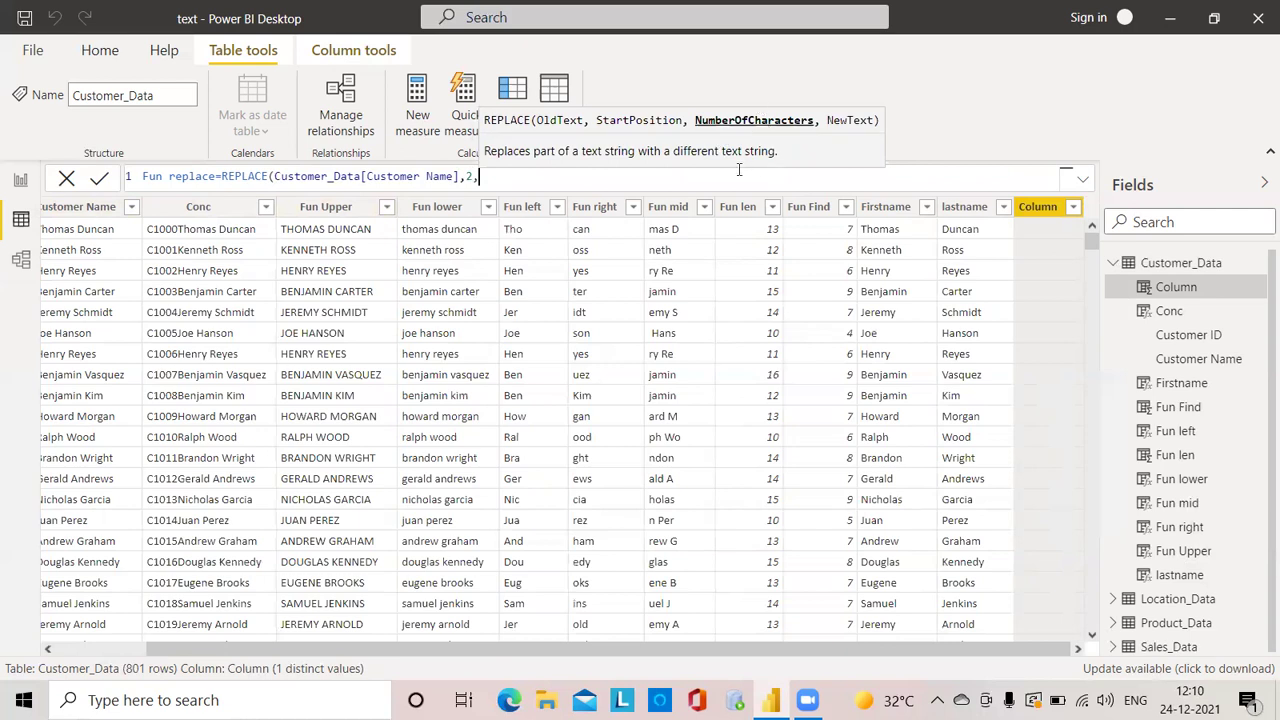
type("3")
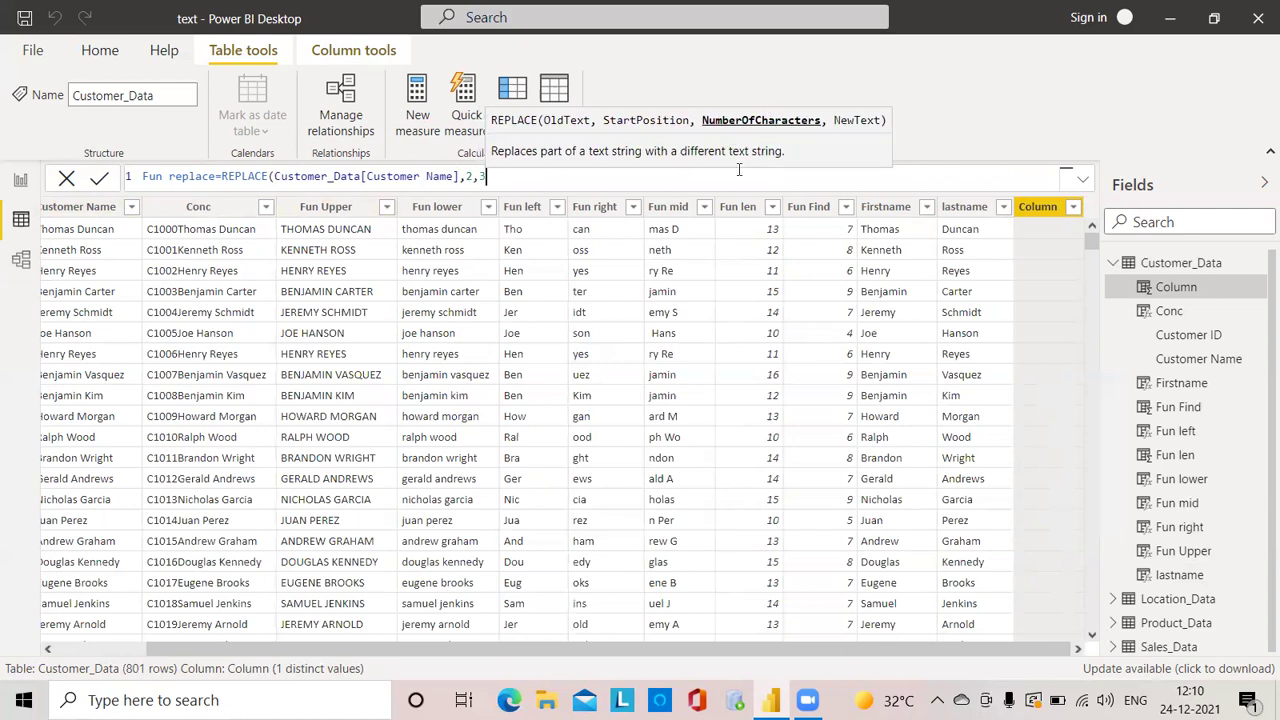
type(",")
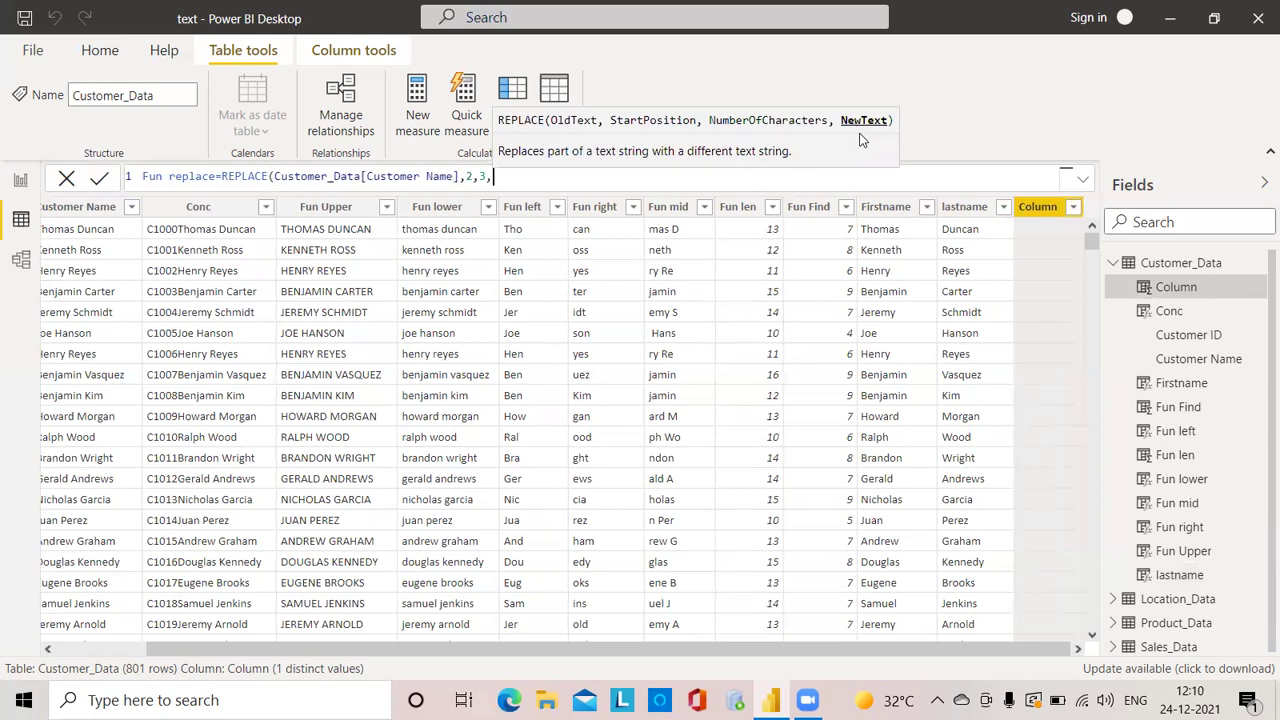
type("\"")
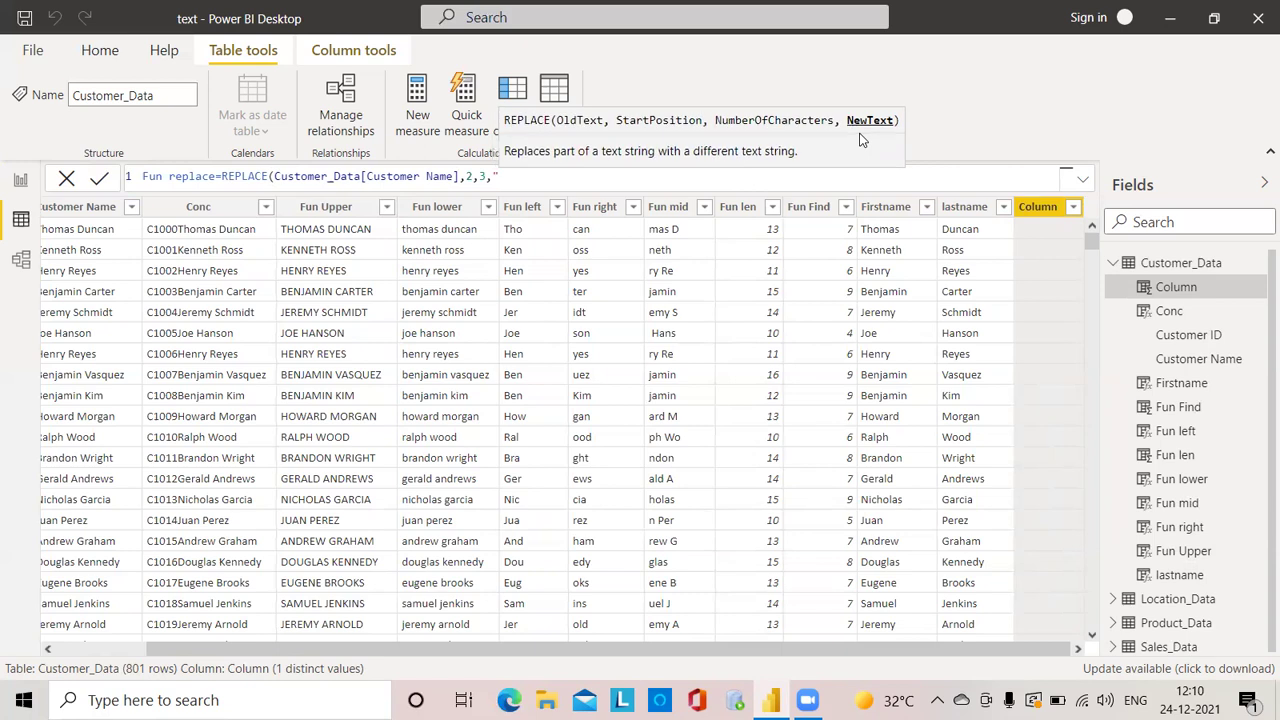
type("A\"")
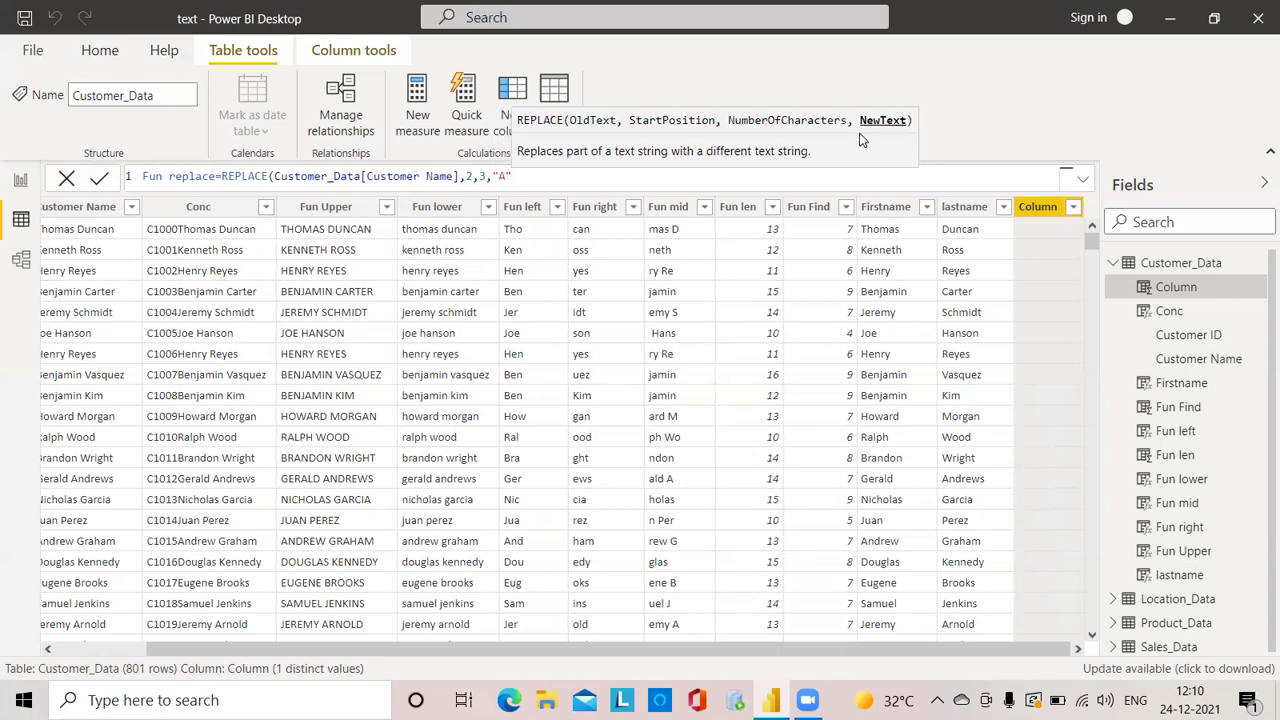
type(")")
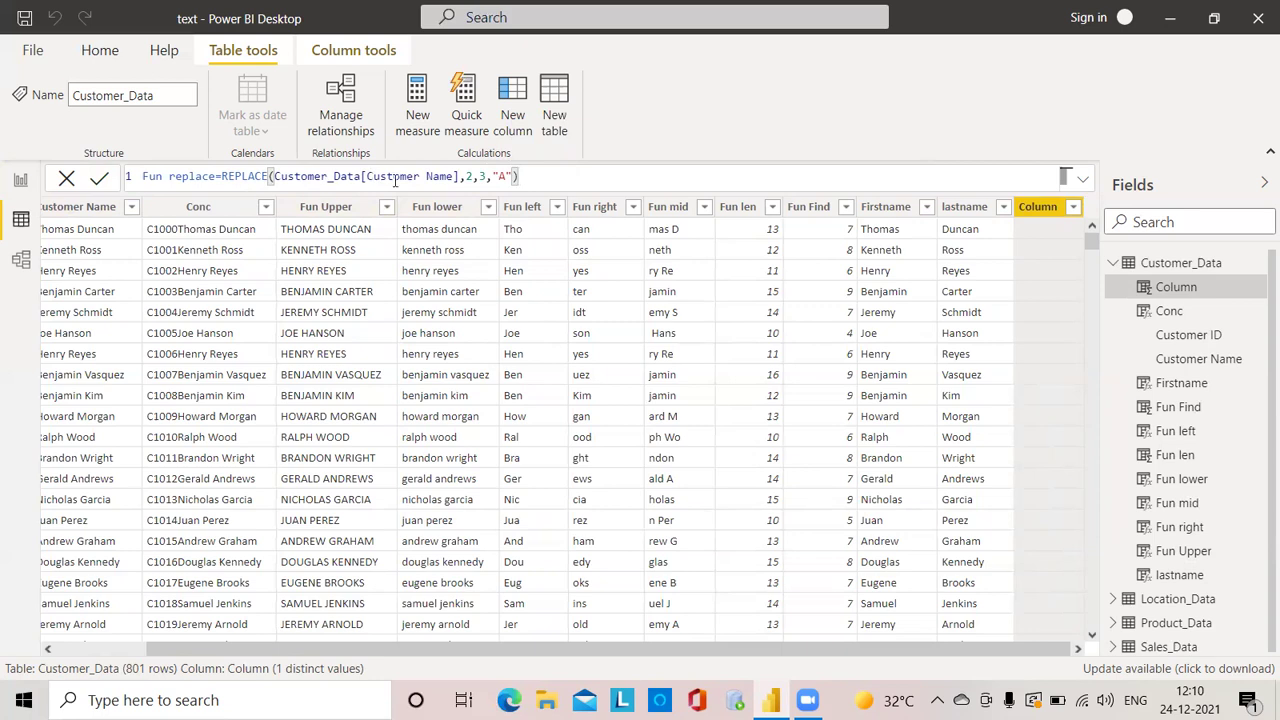
left_click(102, 184)
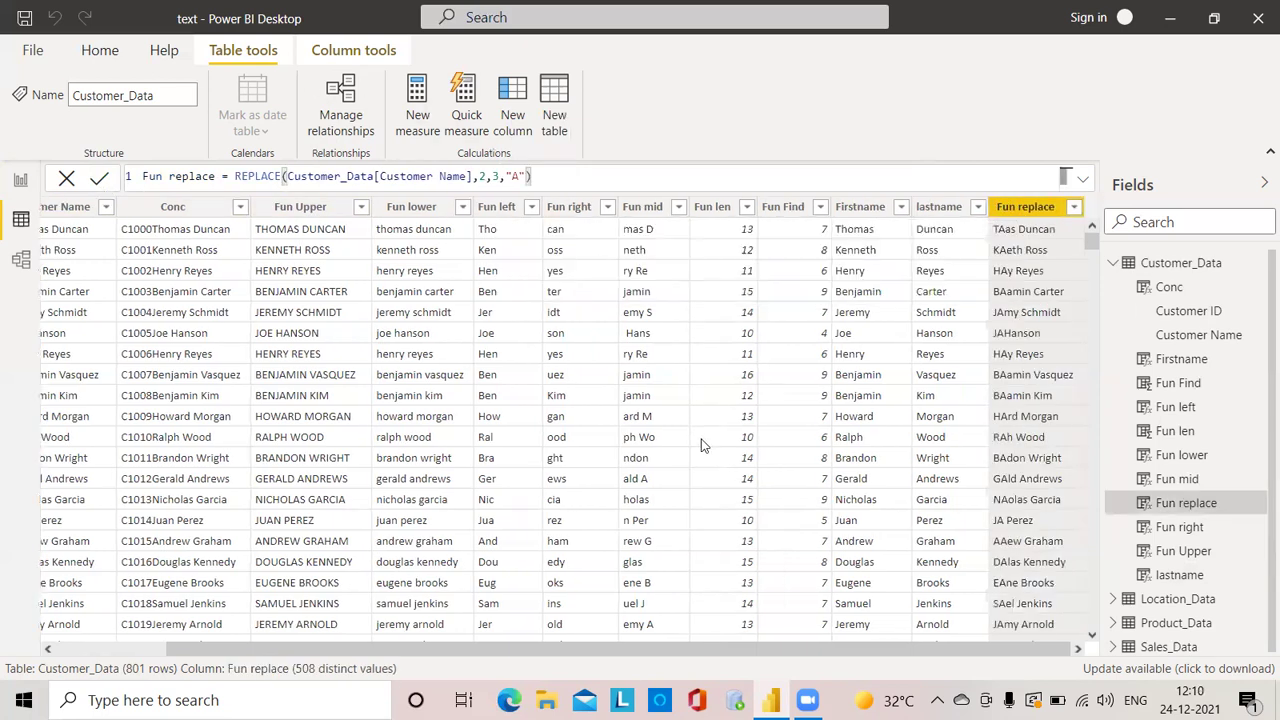
Step: Change the new text in the Fun replace formula to "AAA" and commit it
left_click_drag(627, 652, 581, 661)
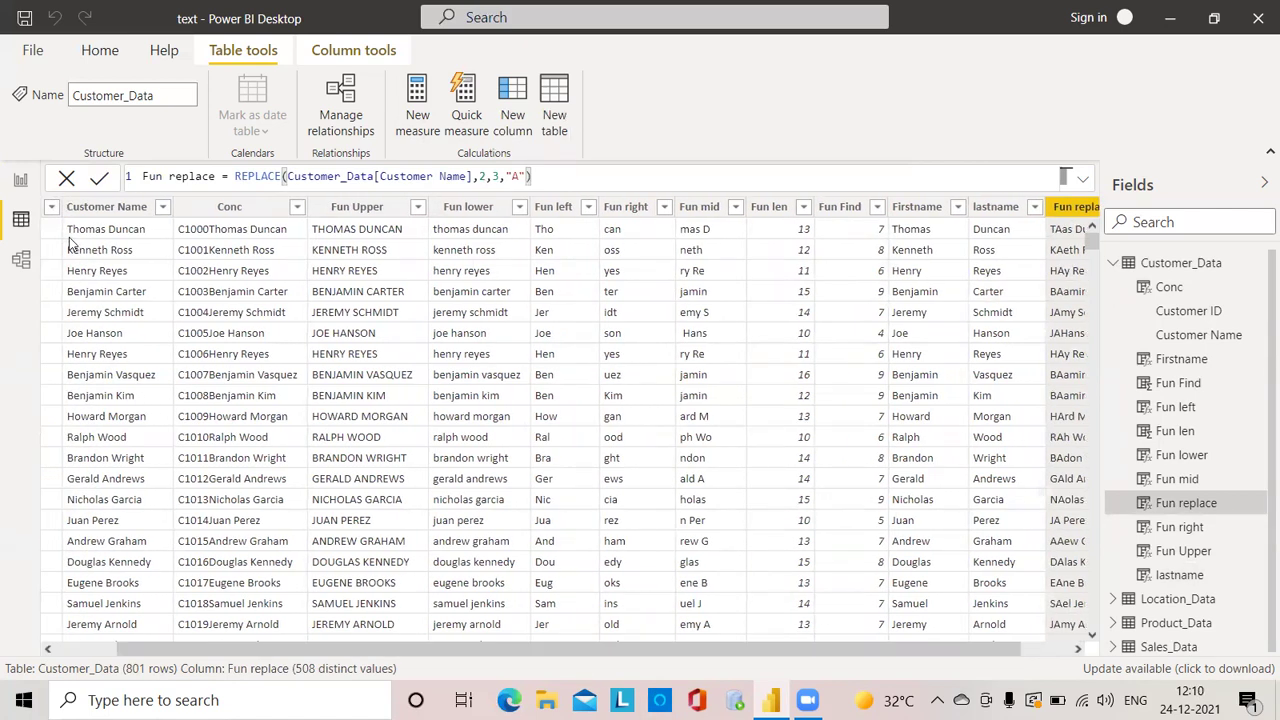
left_click(486, 176)
type("AAA")
left_click(101, 178)
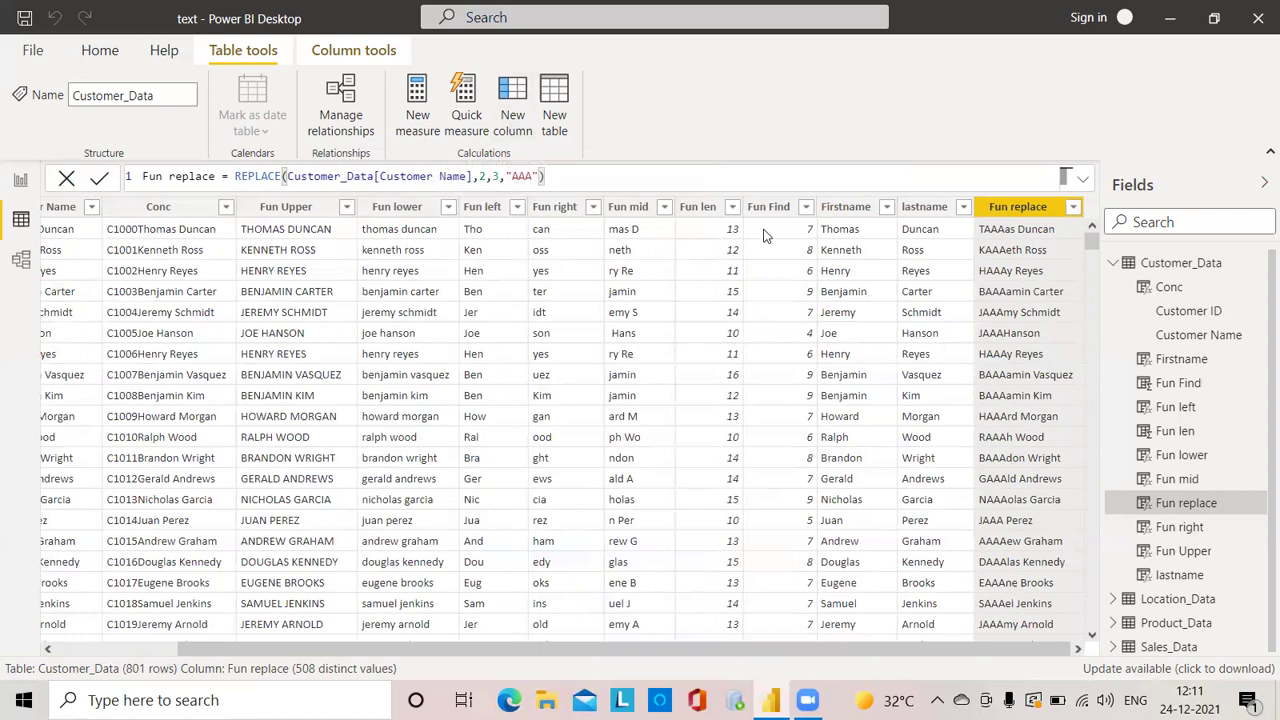
Step: Add a calculated column to Location_Data named Fun substitute, starting its formula with SUBSTITUTE on Location_Data[Conc1]
left_click(513, 125)
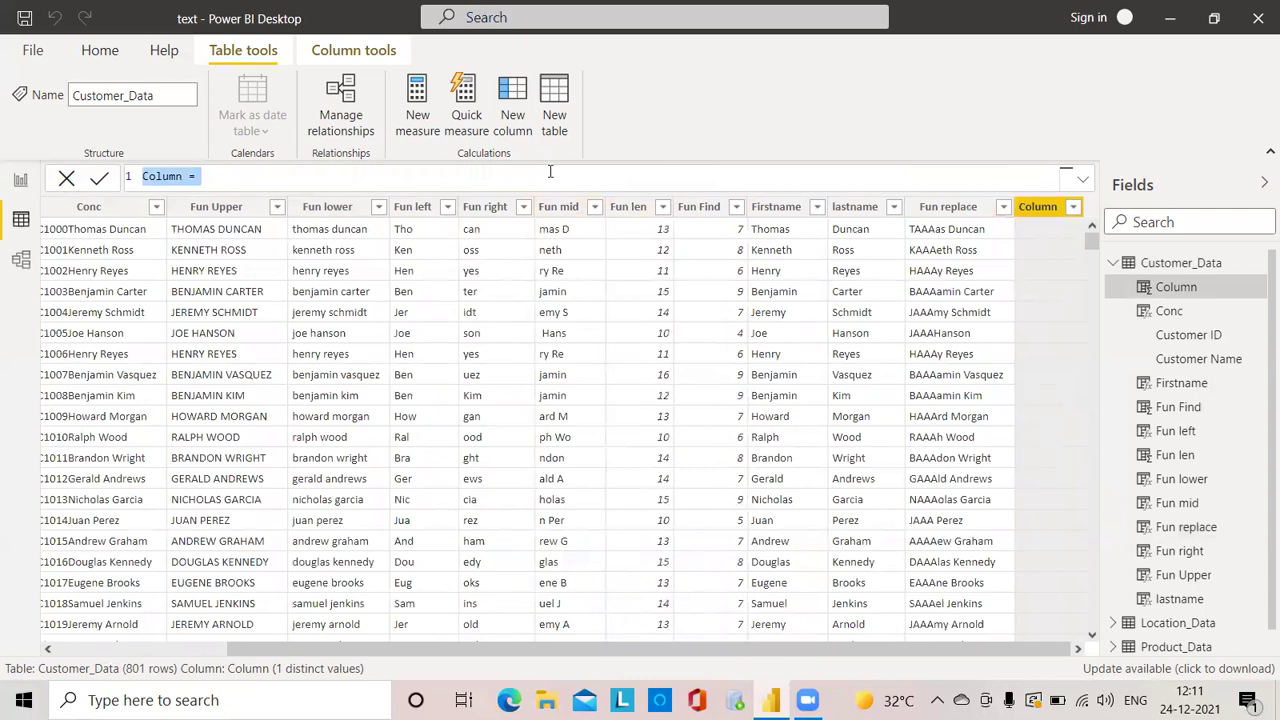
left_click(66, 181)
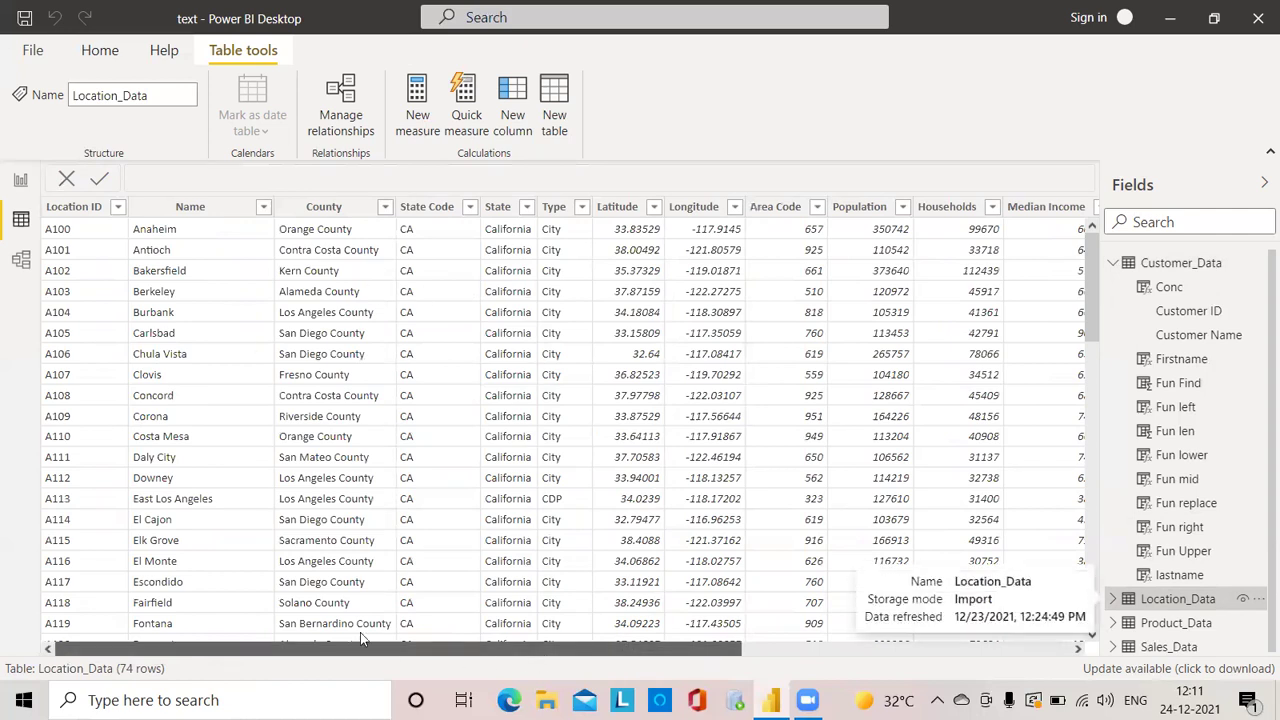
left_click(512, 122)
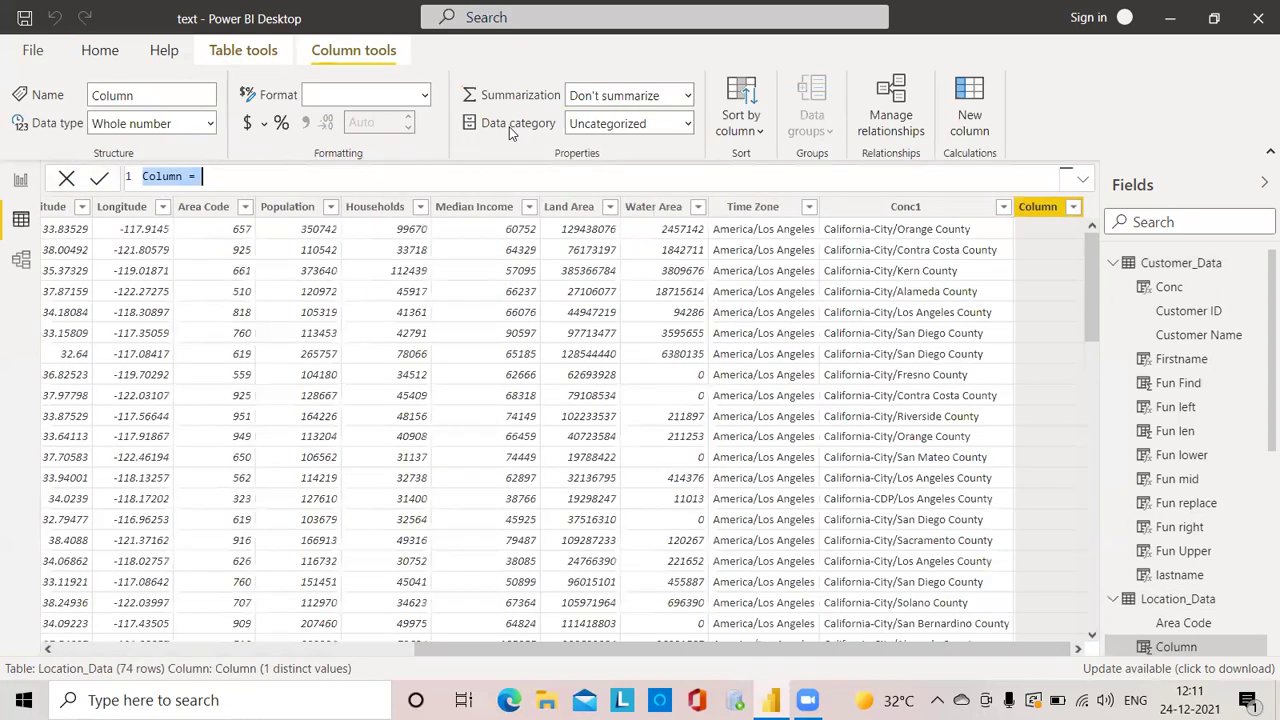
key("BackSpace")
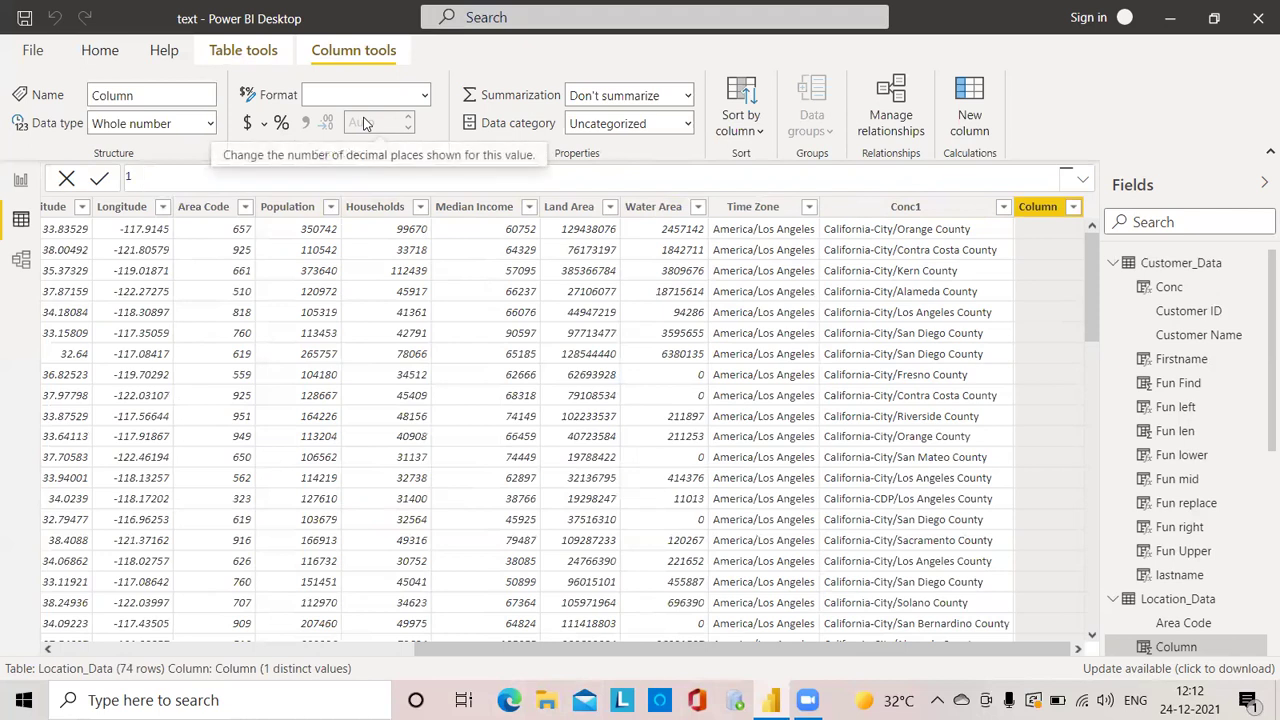
type("F")
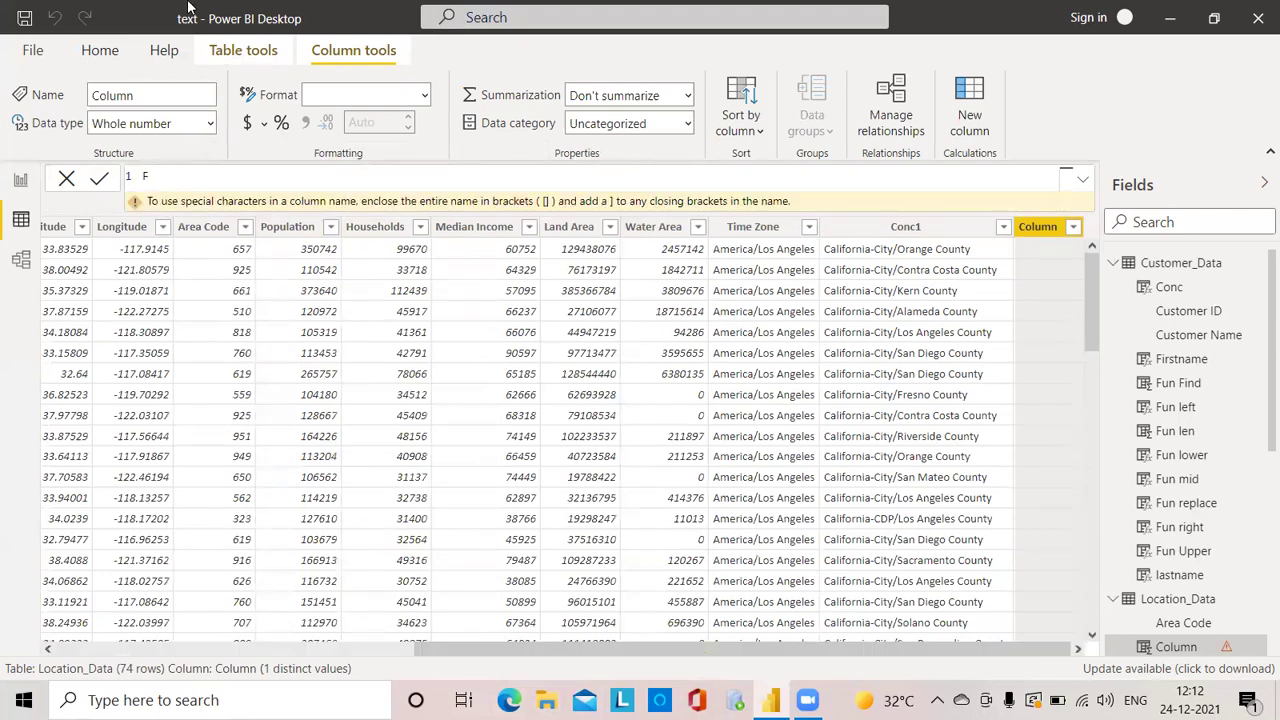
type("u")
type("su")
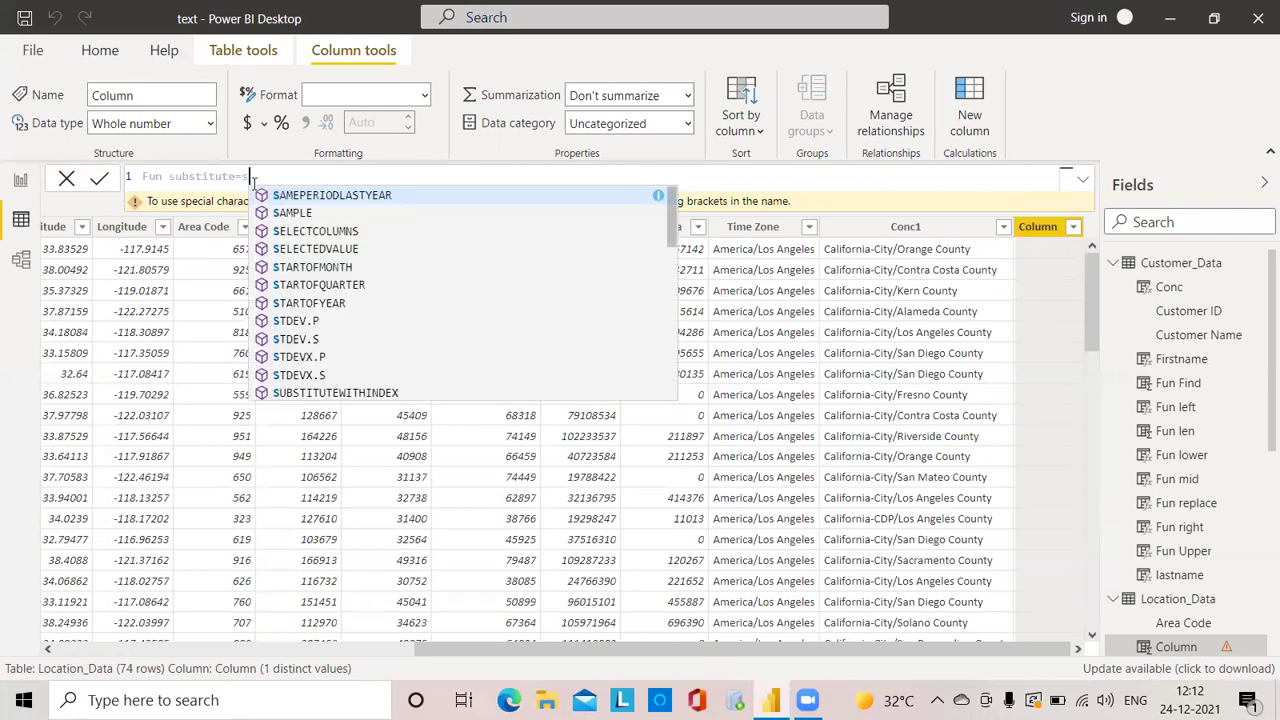
type("bst")
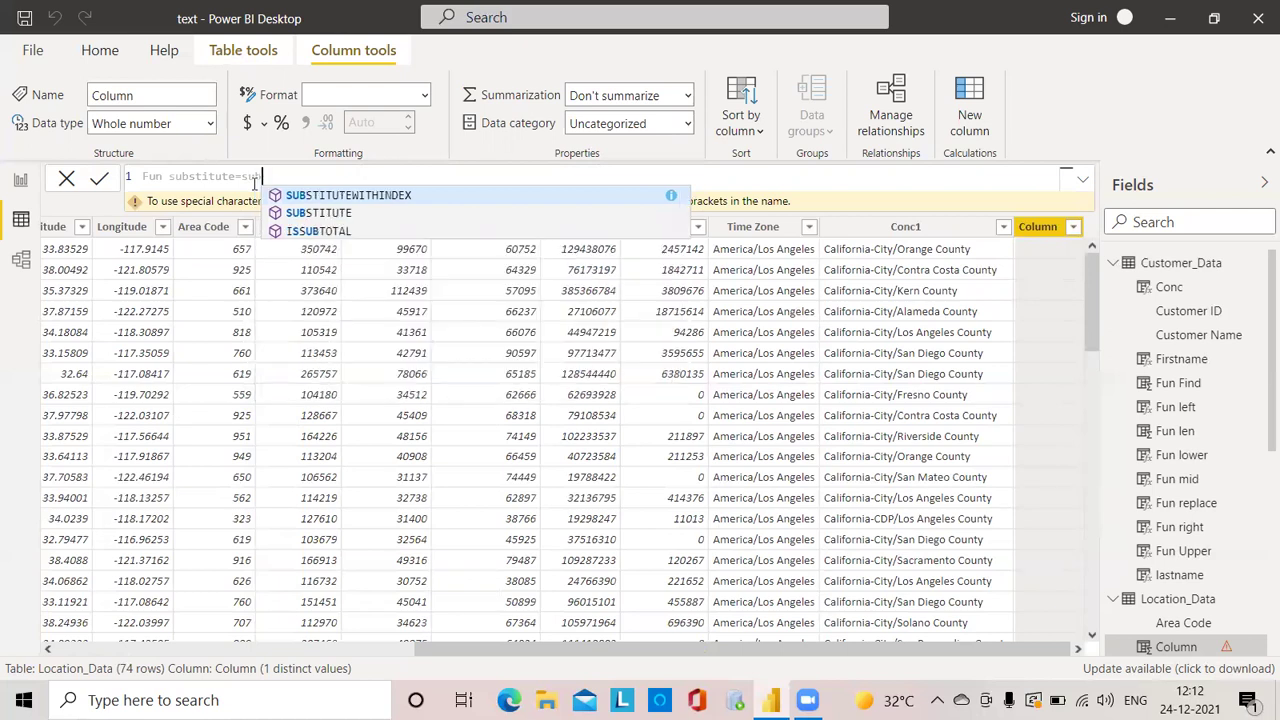
left_click(345, 215)
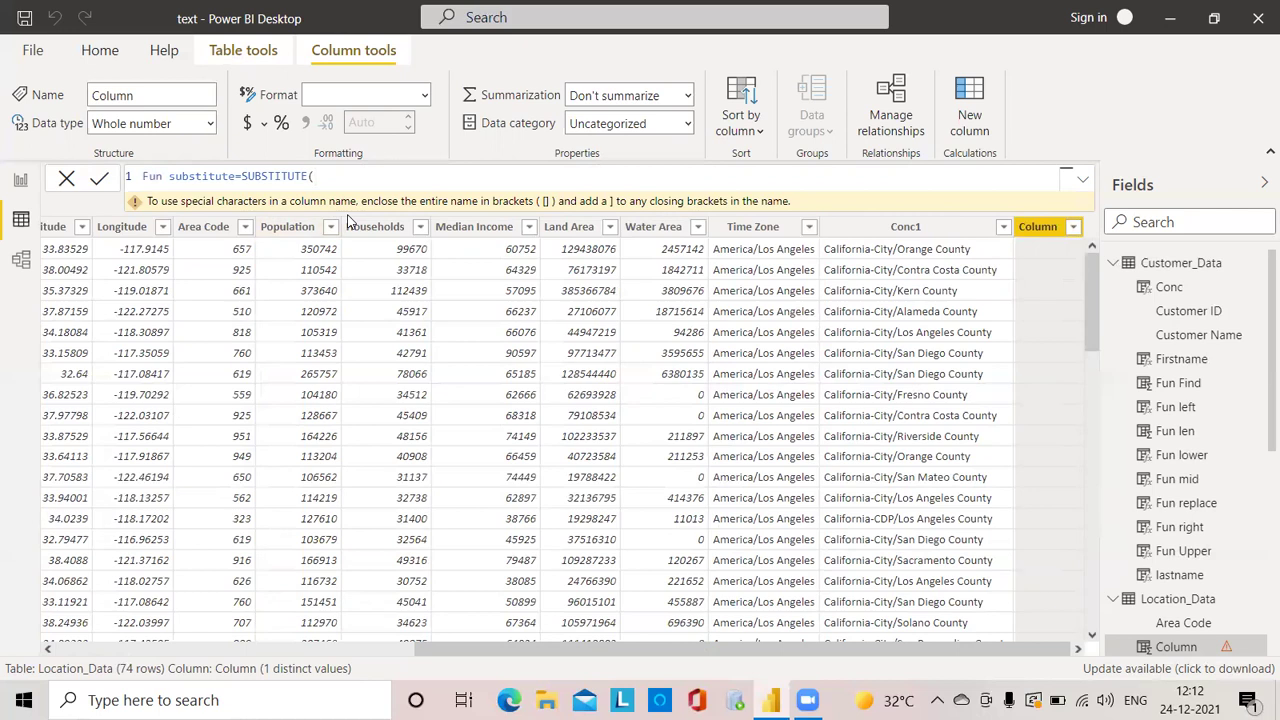
type("lo")
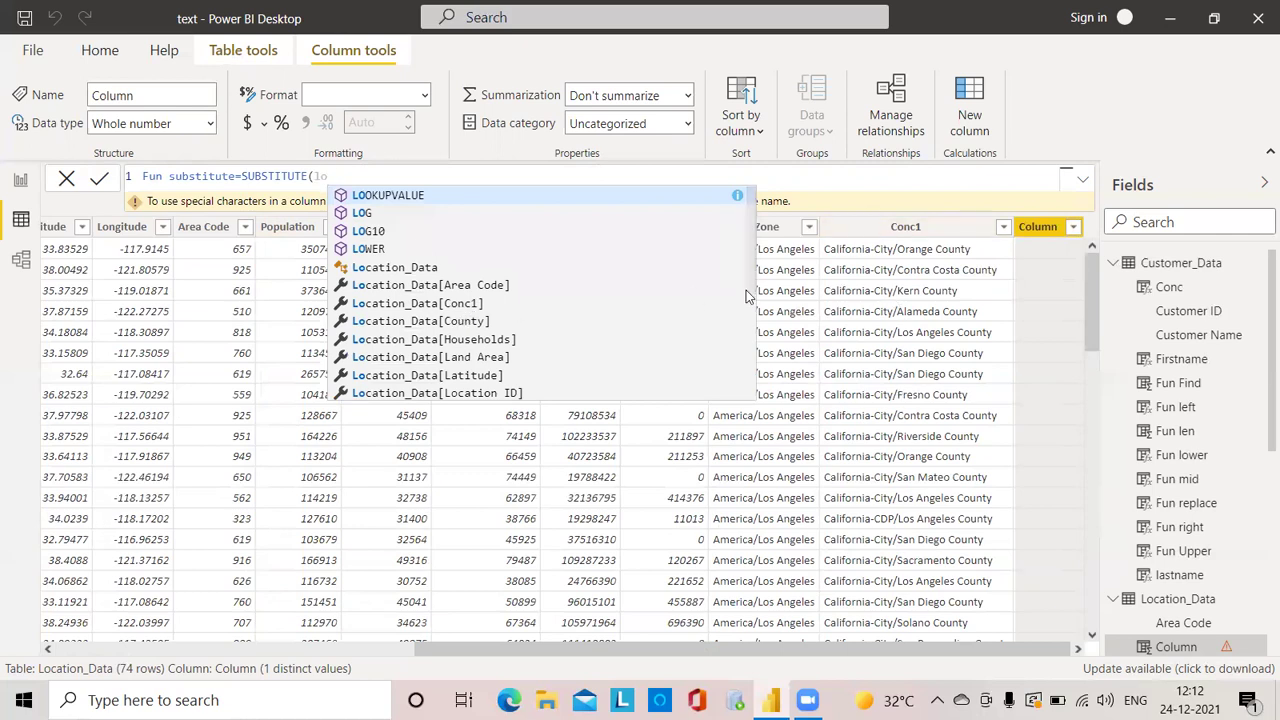
left_click(461, 309)
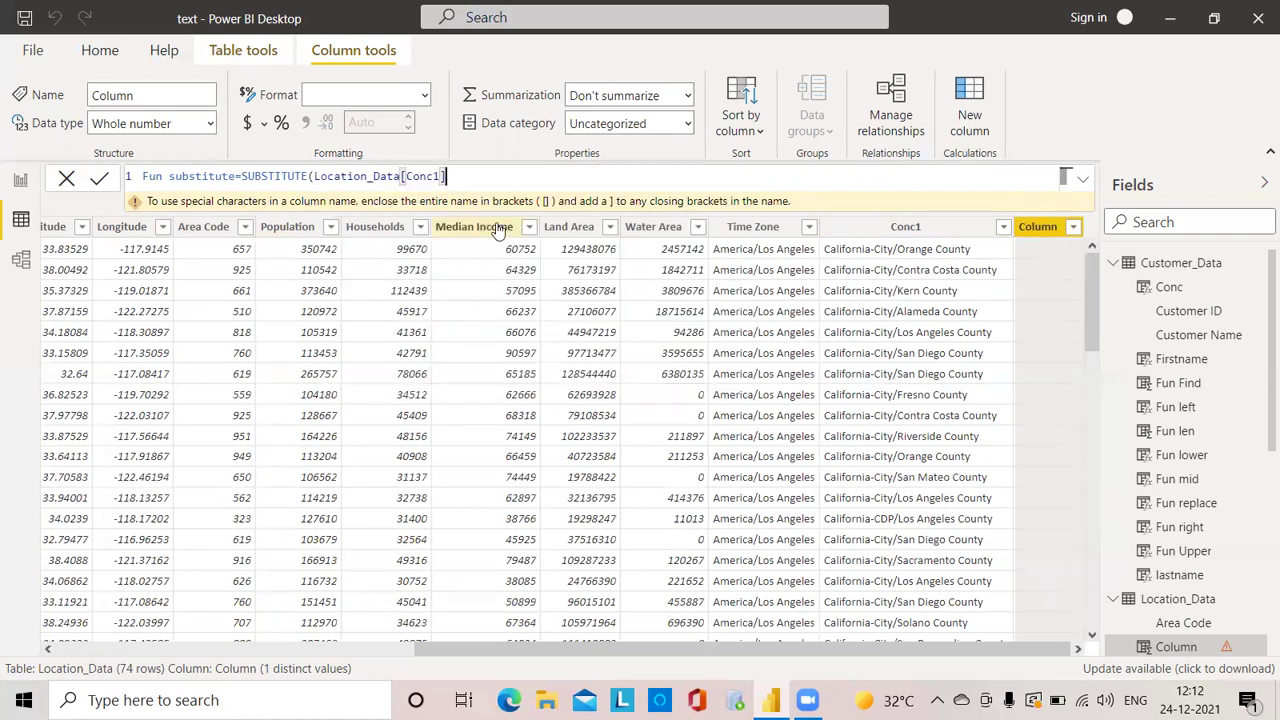
Step: Complete the SUBSTITUTE formula with old text "-", new text "/" and instance number 1, and commit it
type(",")
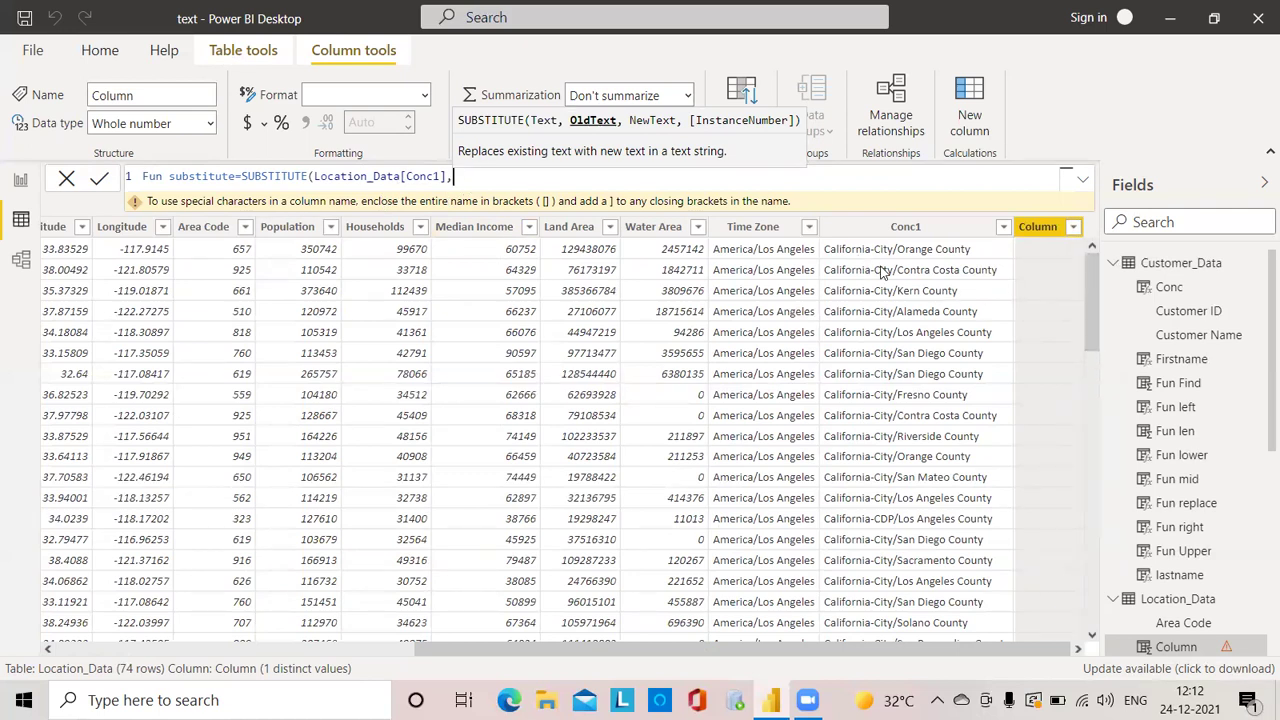
type("\"-")
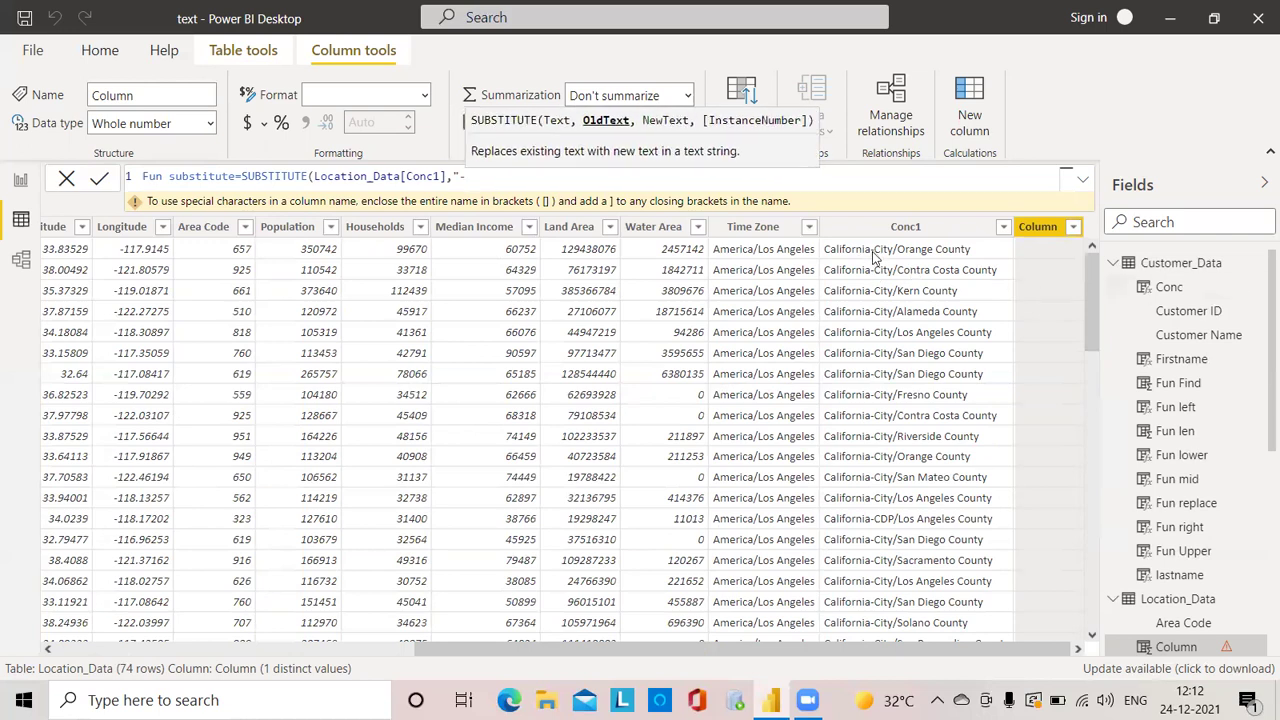
type("\"")
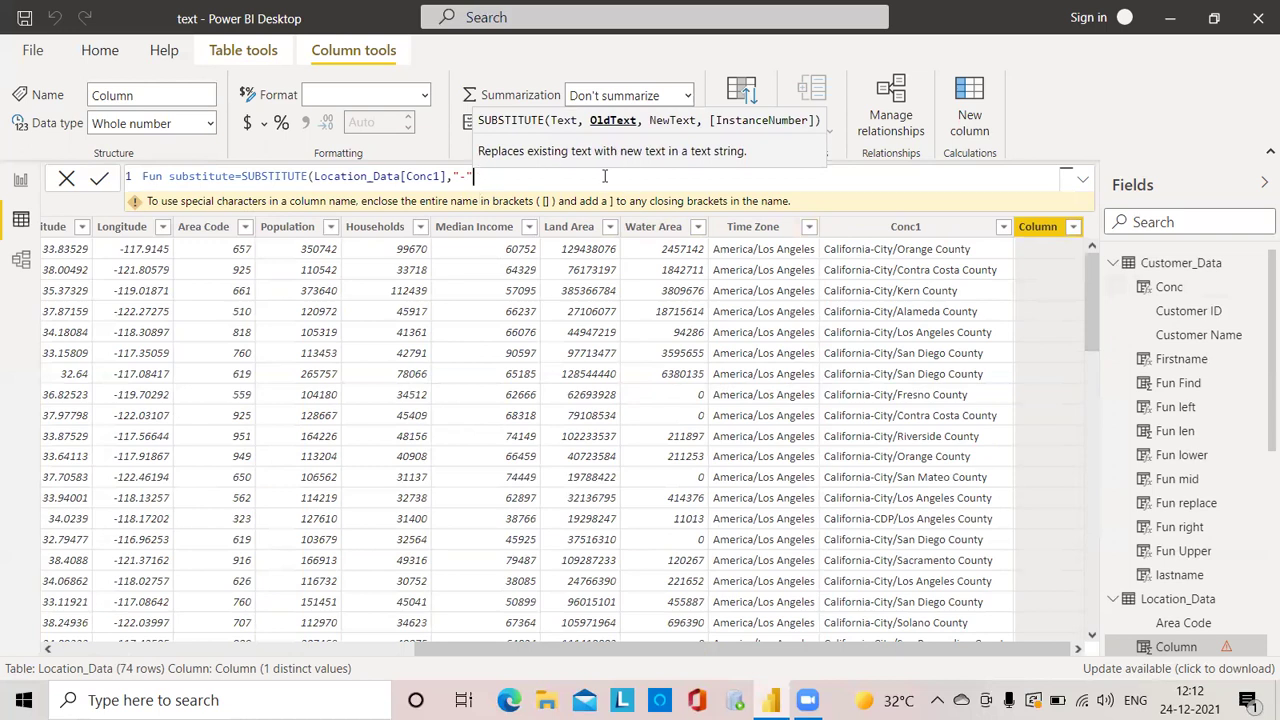
type(",\"/\"")
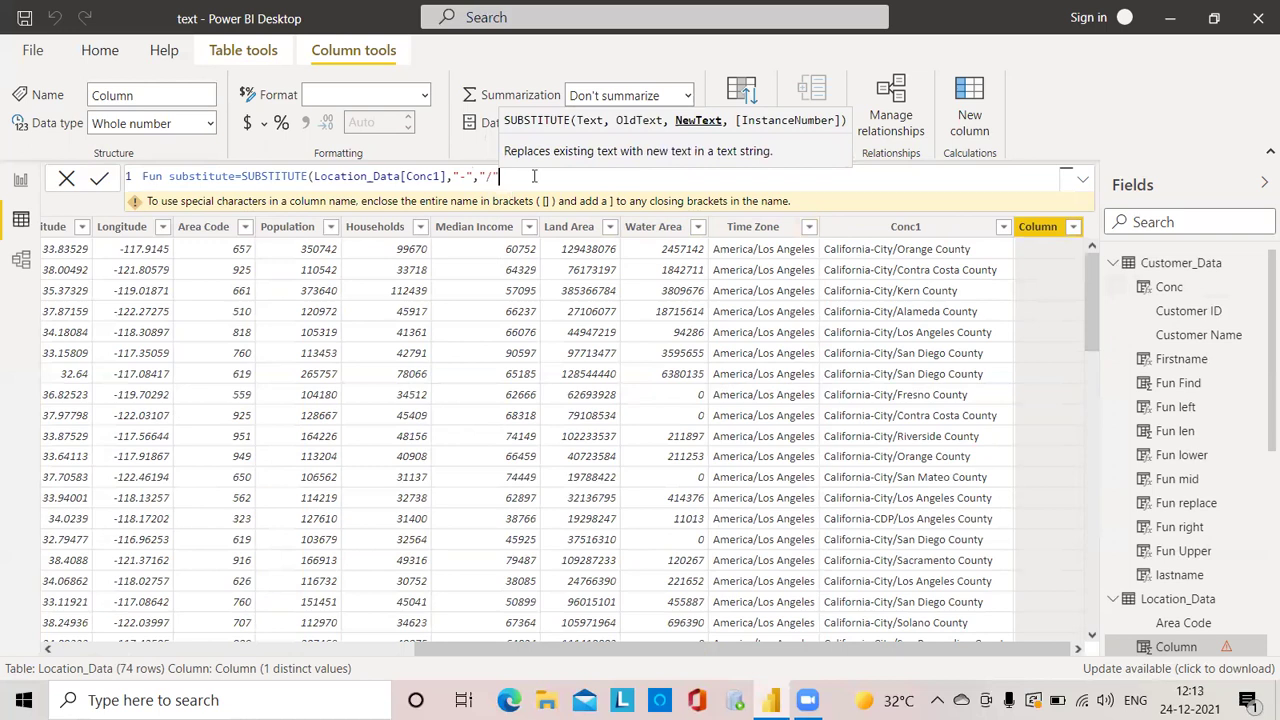
type(",")
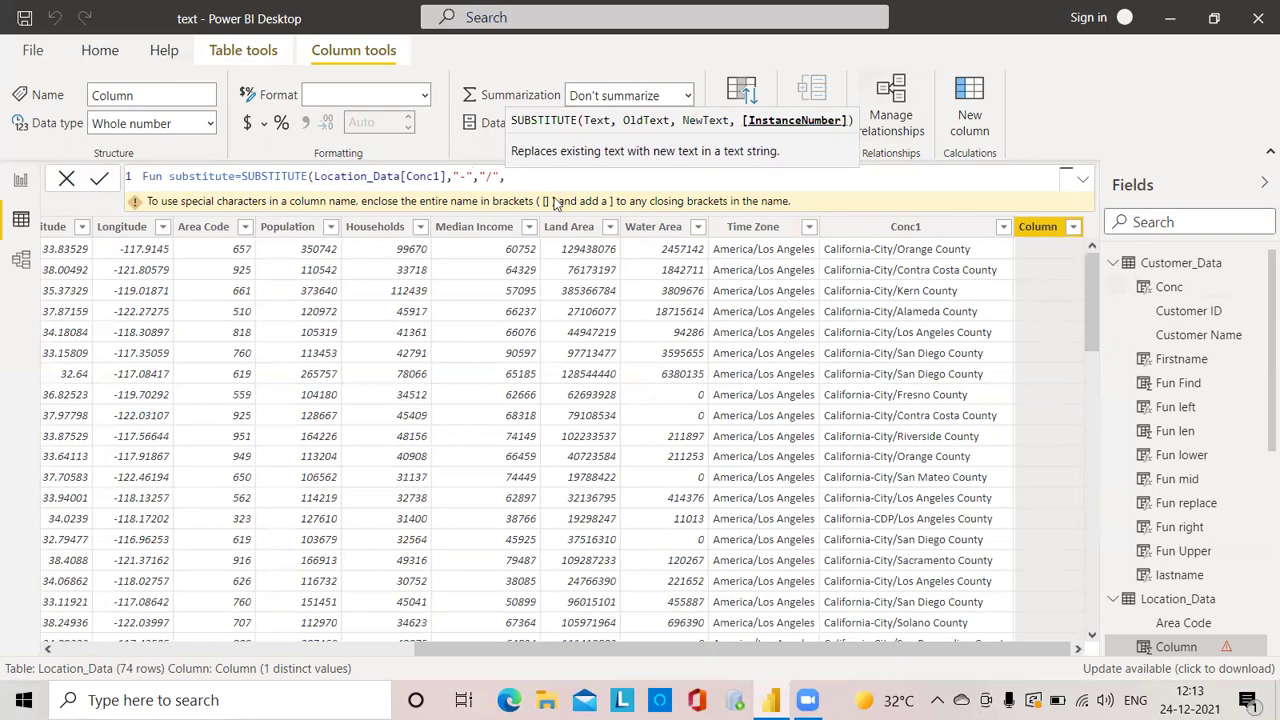
type("1)")
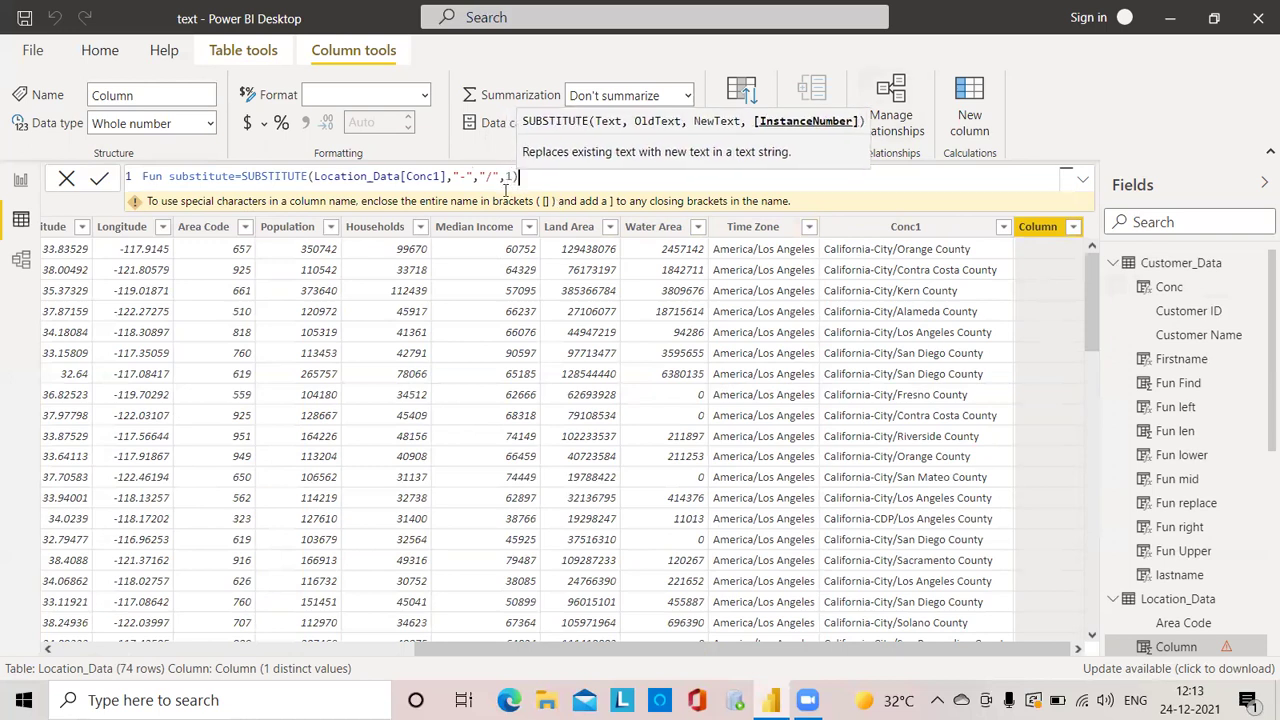
left_click(99, 177)
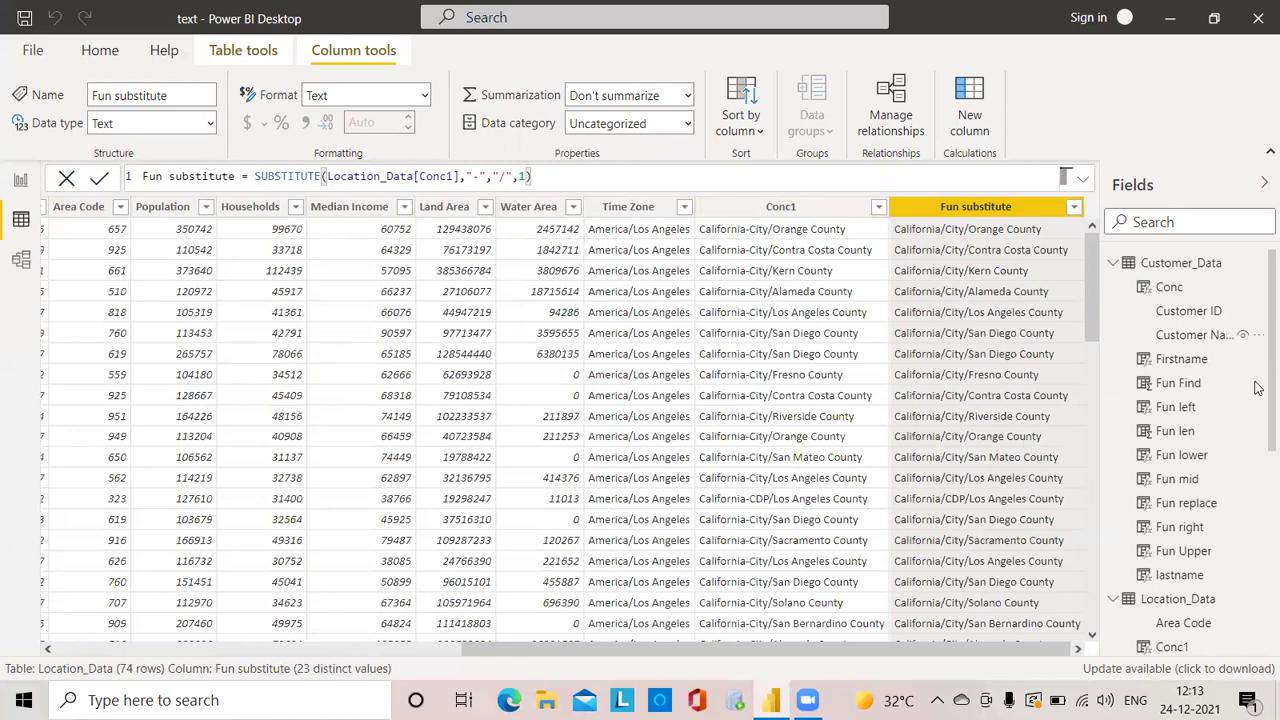
Step: Open the Sales_Data table and expand its list of fields
scroll(1258, 400, "down", 5)
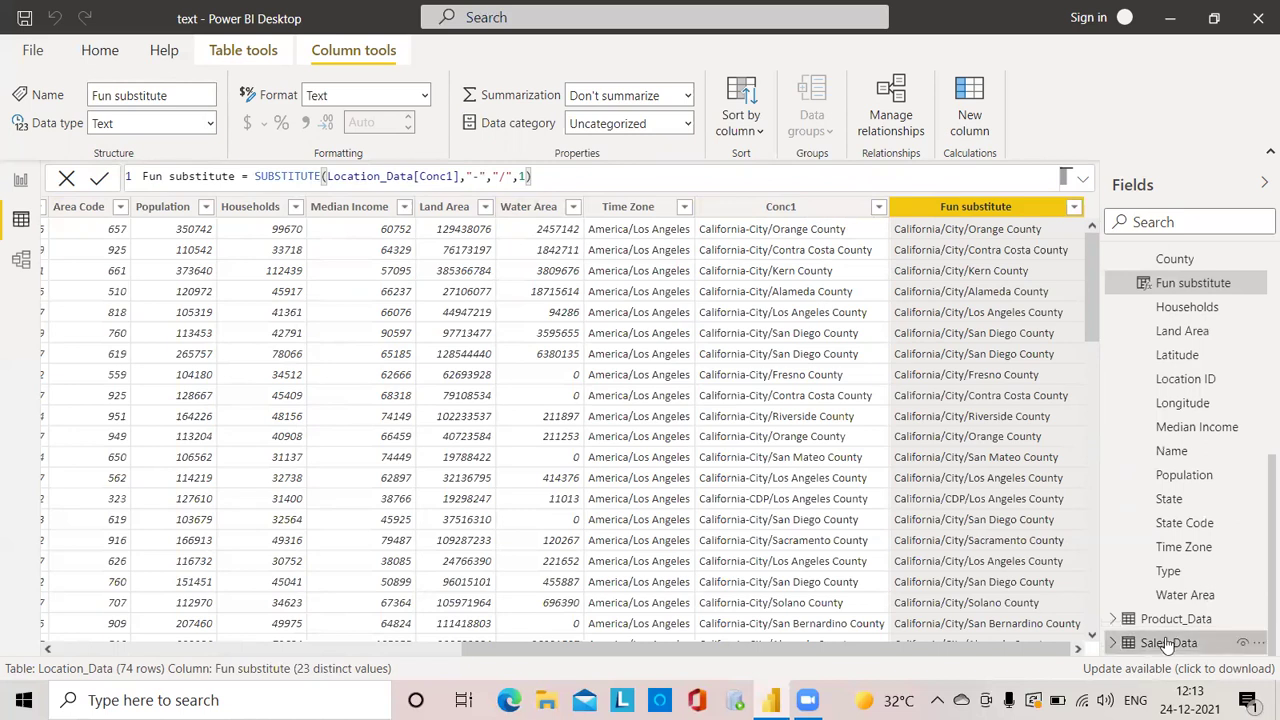
left_click(1122, 645)
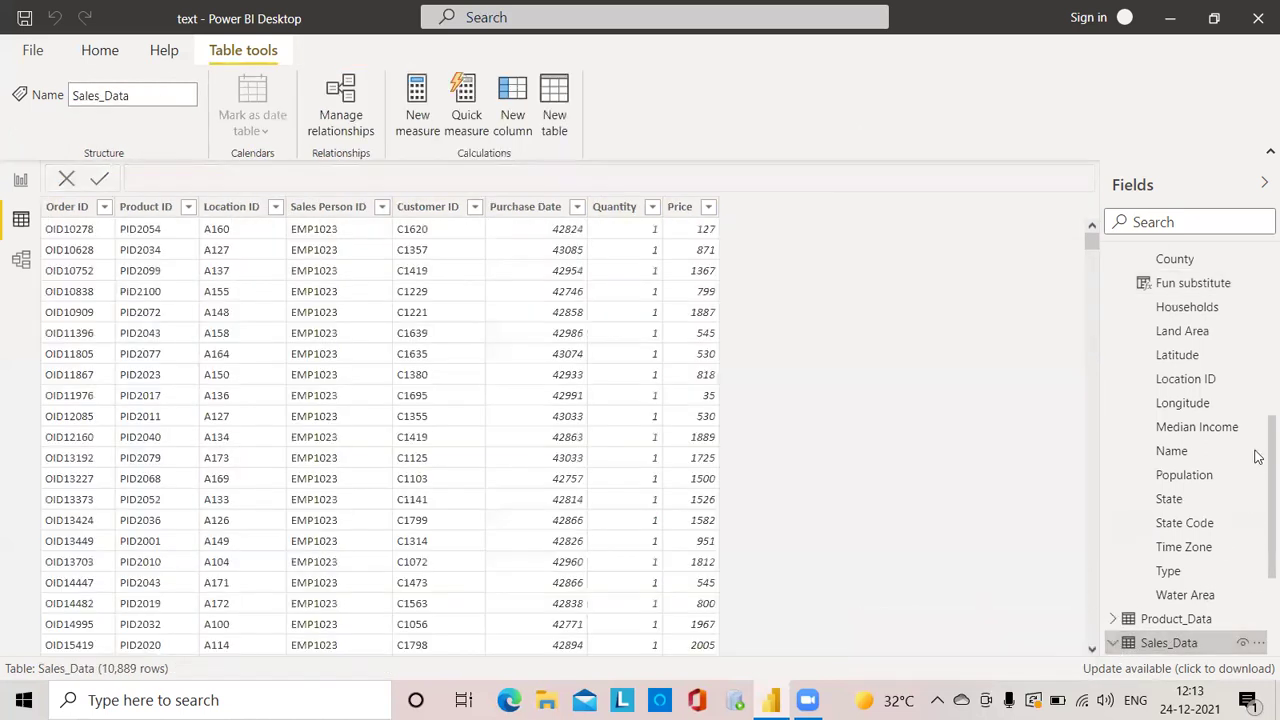
scroll(1258, 520, "down", 4)
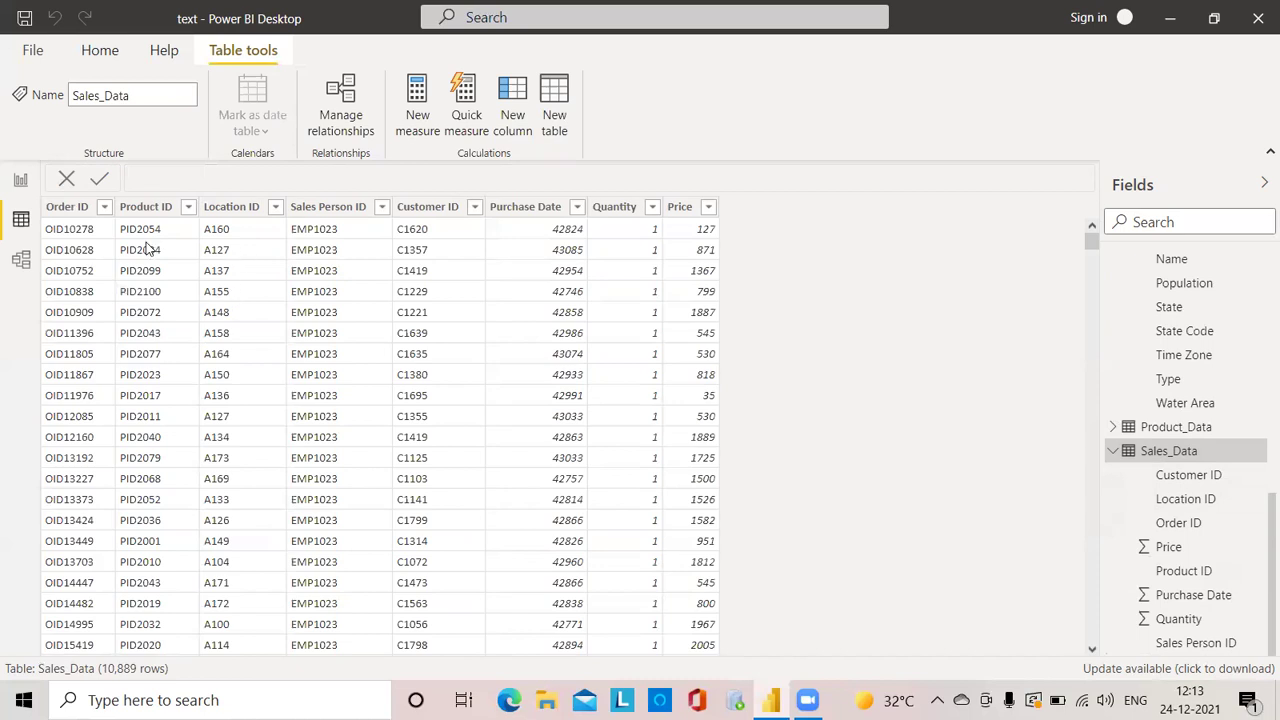
Step: Examine the Purchase Date column's filter options and available formats, looking for a way to display its values as dates
left_click(577, 208)
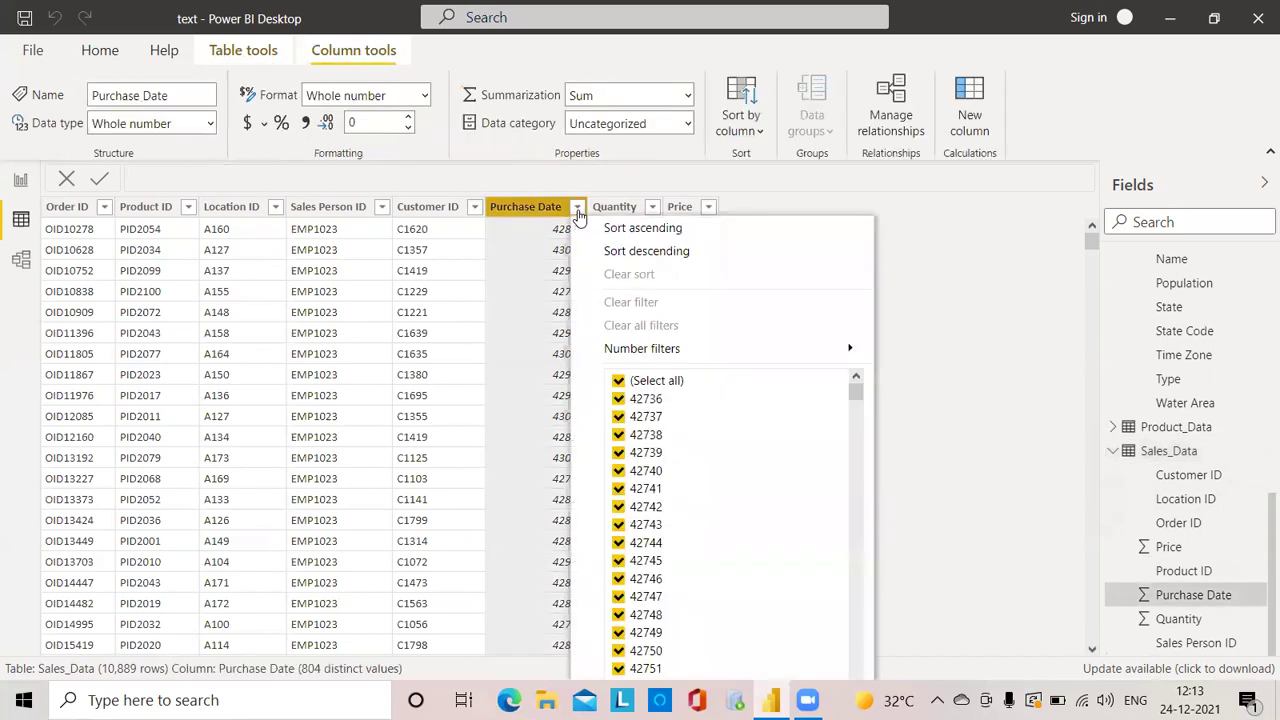
left_click(503, 210)
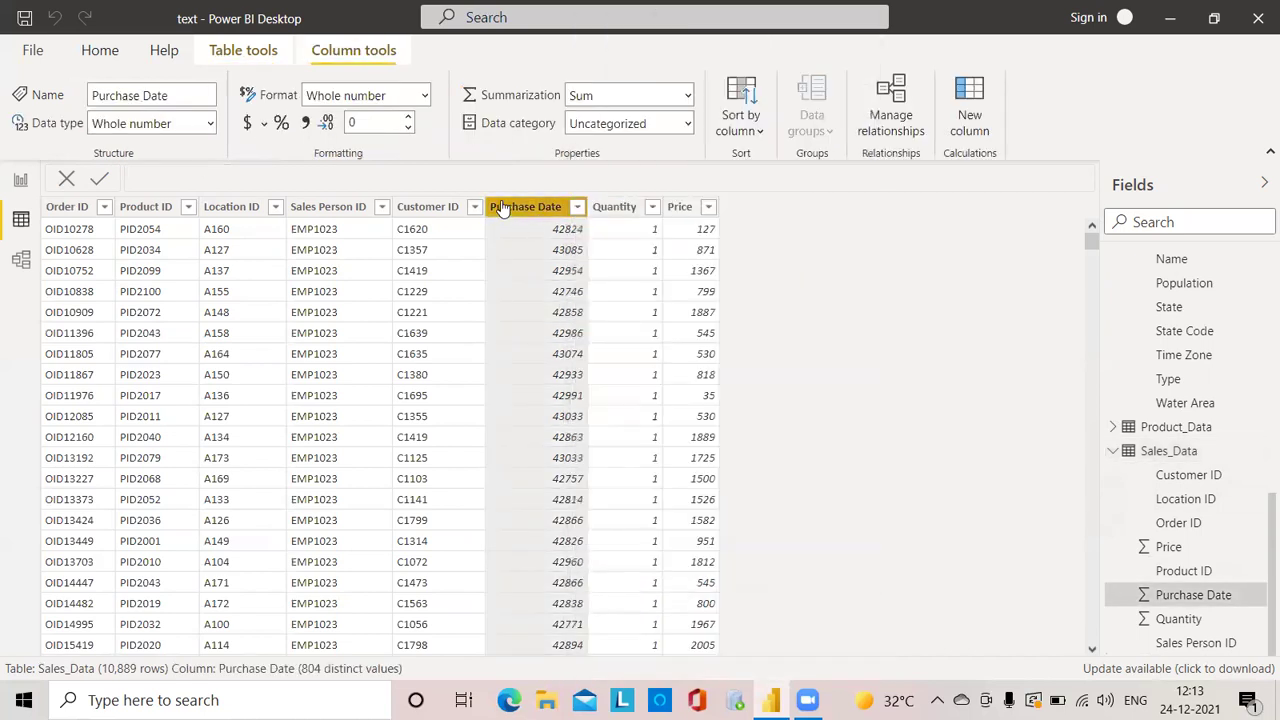
left_click(575, 209)
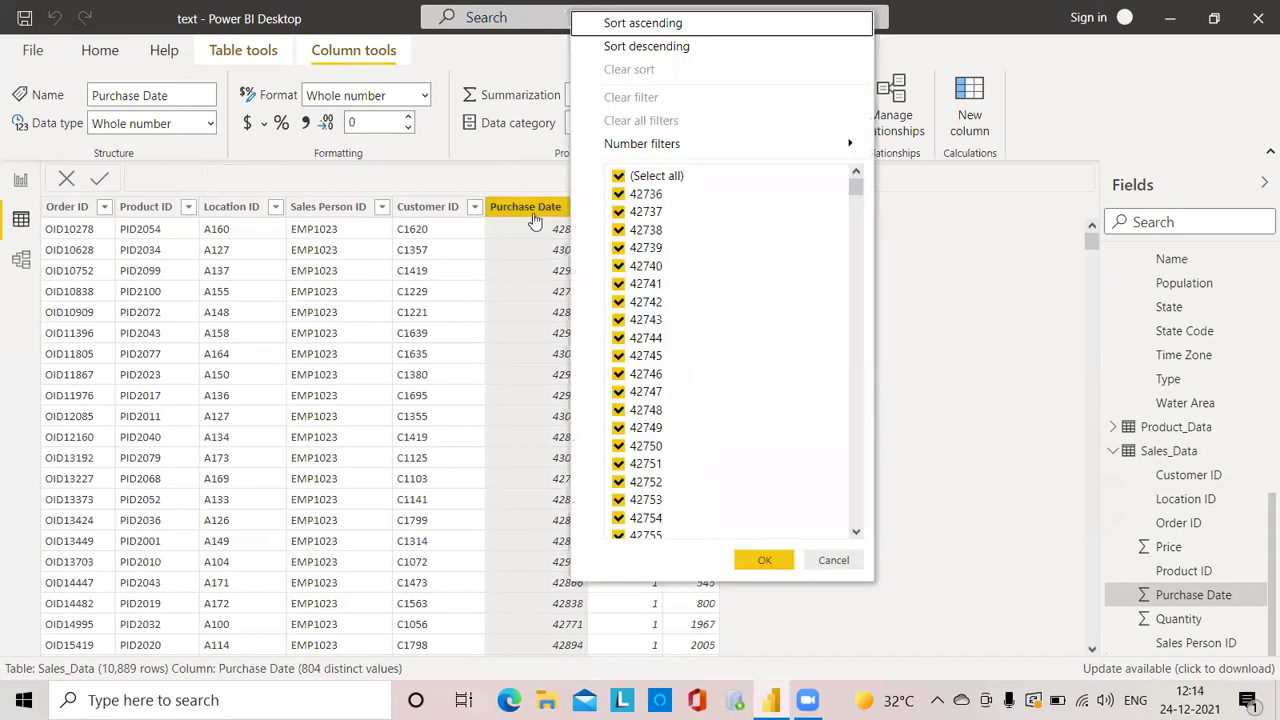
left_click(535, 220)
left_click(20, 262)
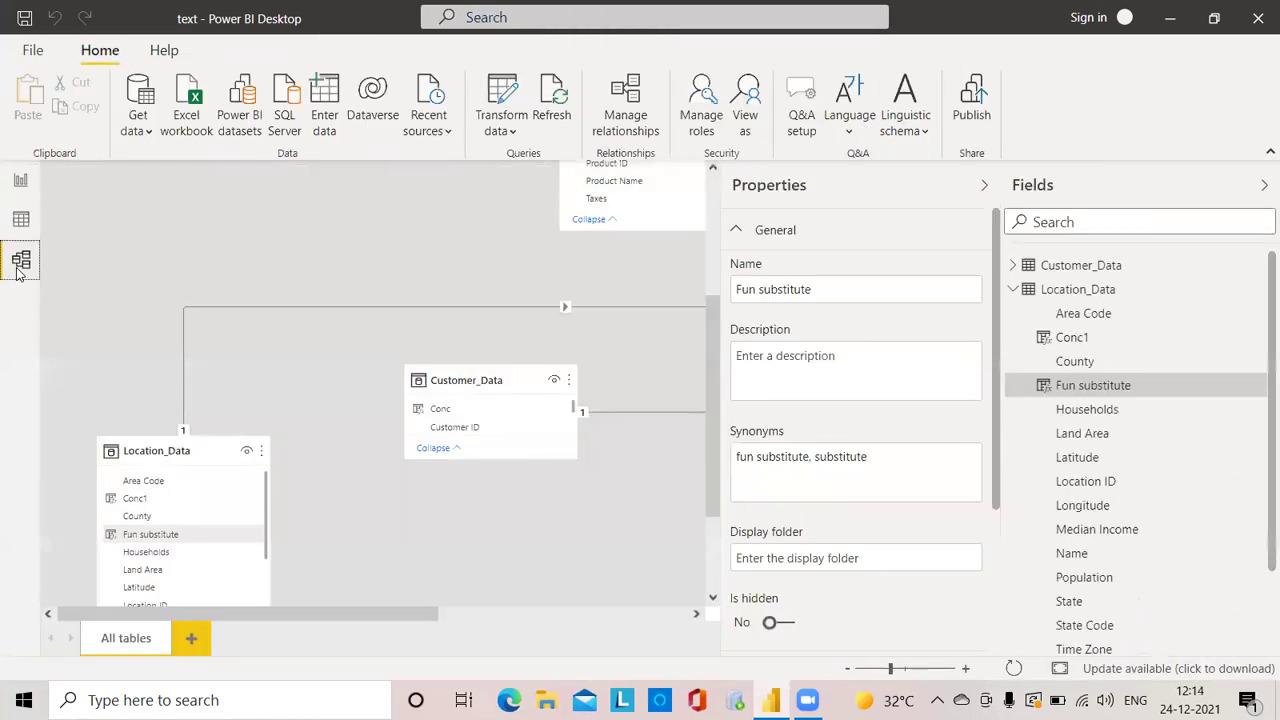
left_click(20, 182)
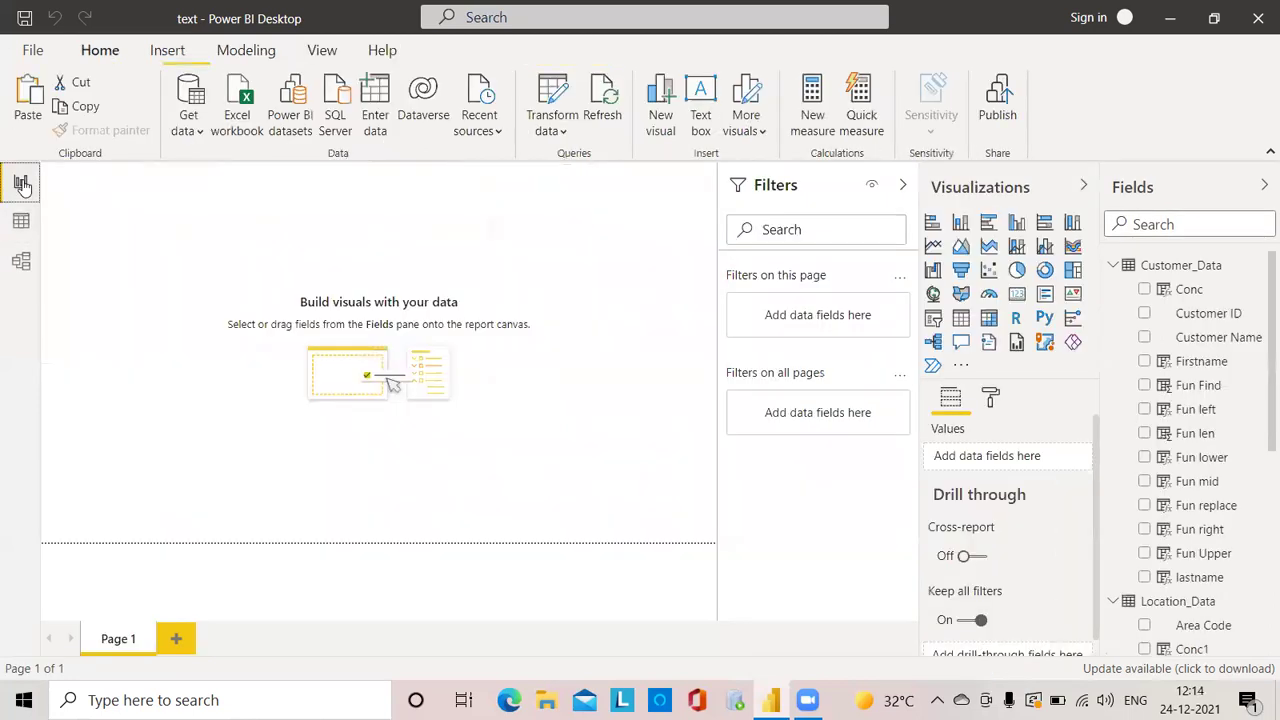
left_click(21, 224)
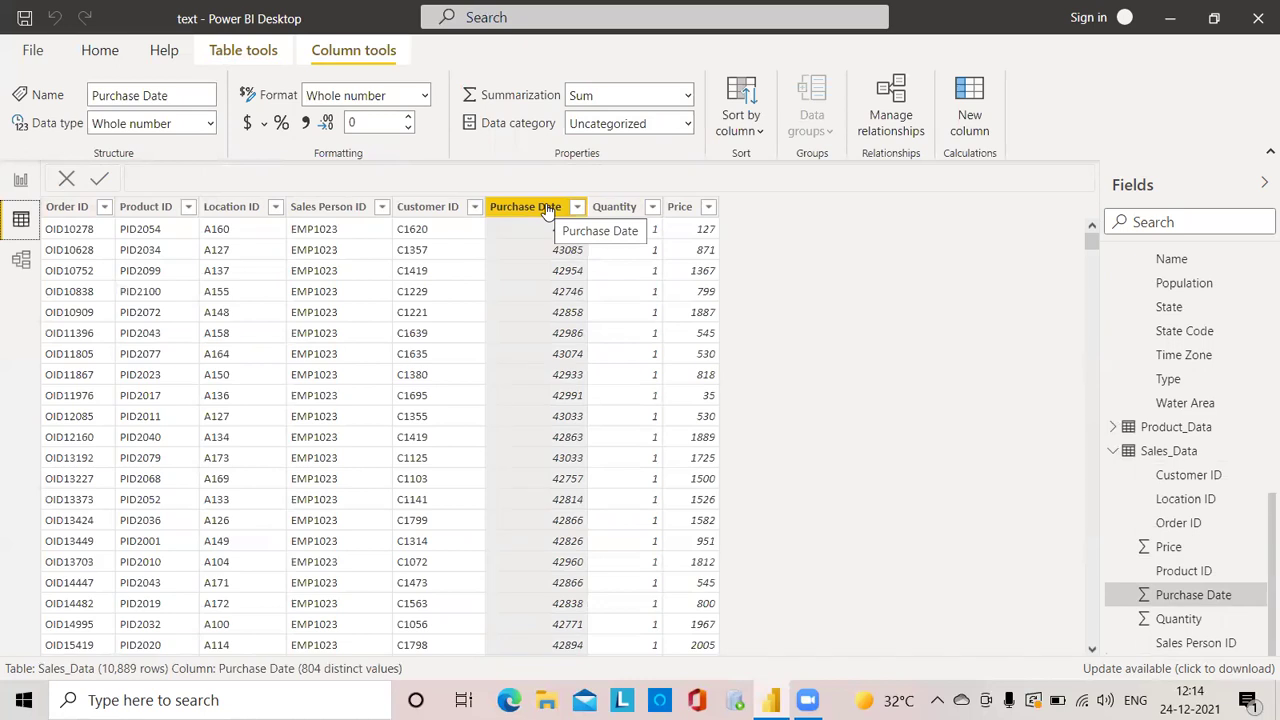
left_click(425, 96)
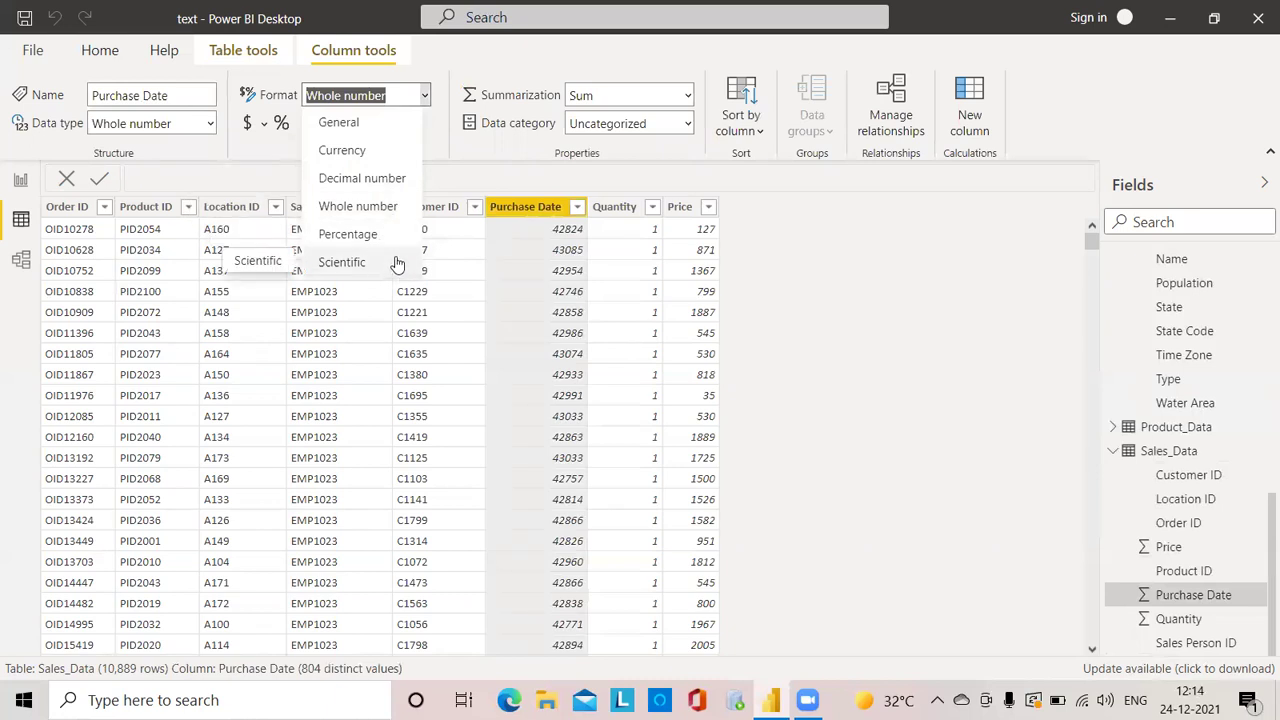
left_click(283, 156)
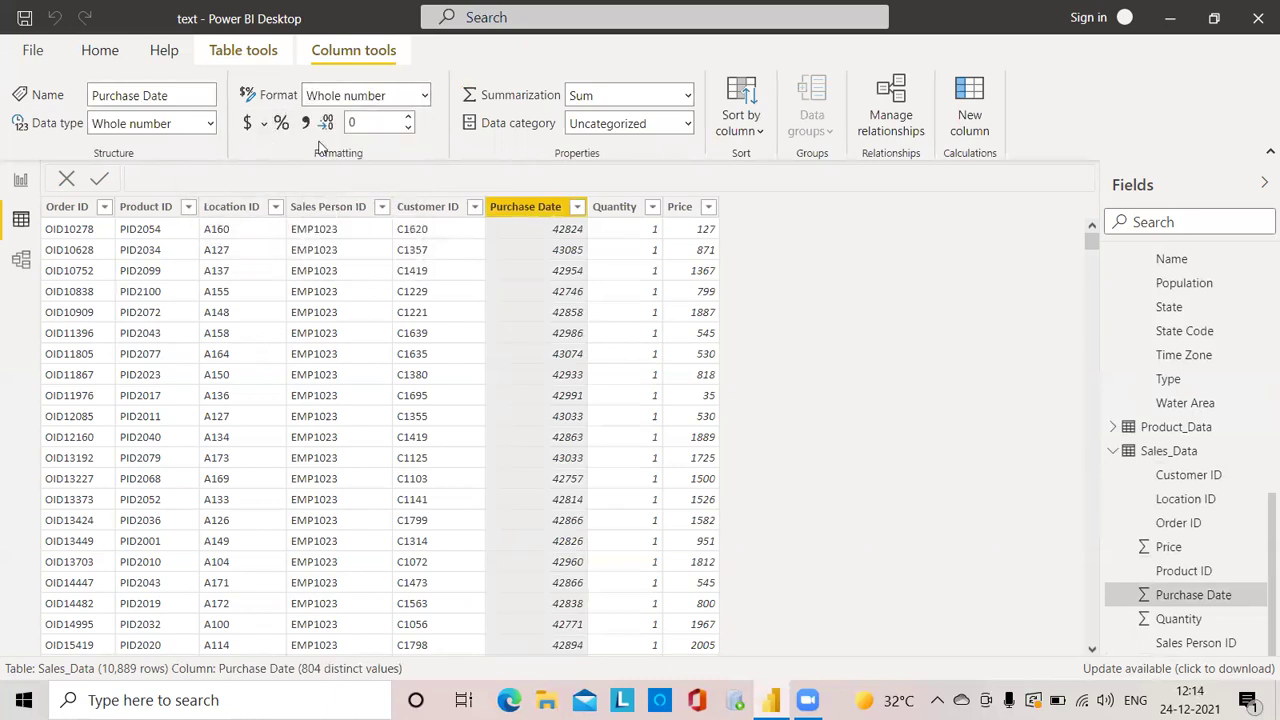
left_click(577, 207)
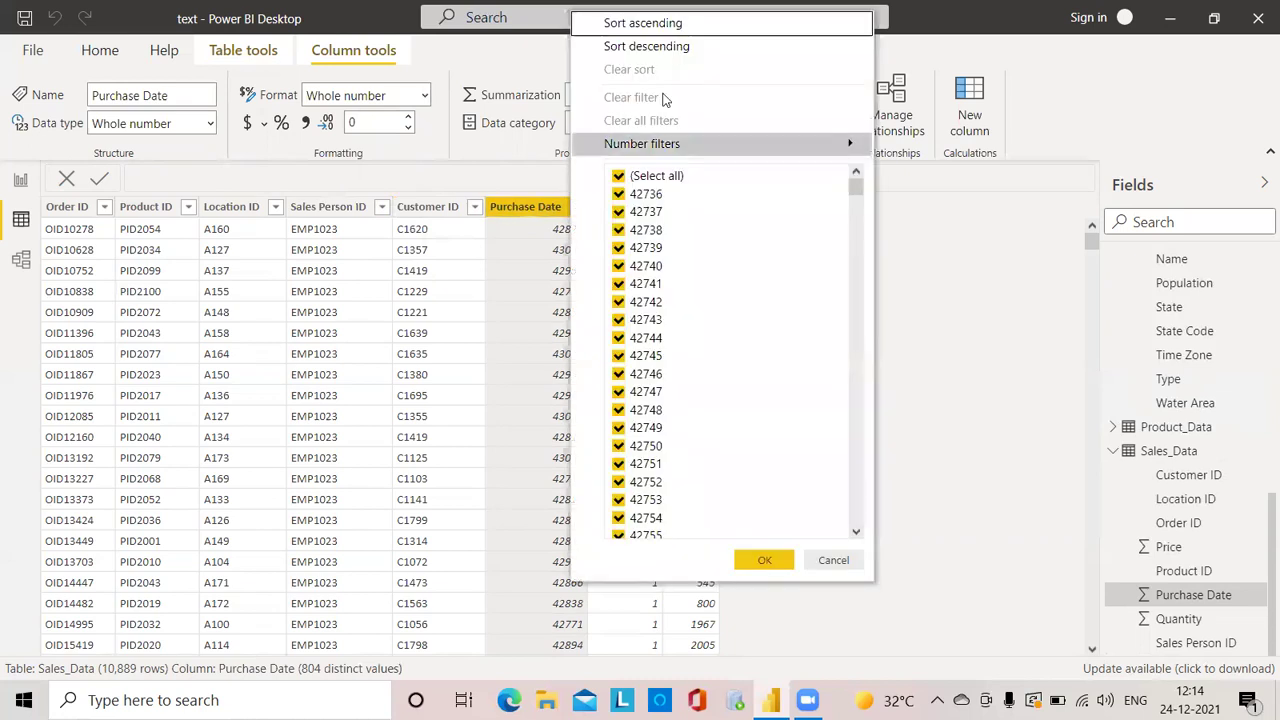
Step: Change the data type of the Purchase Date column to Date
left_click(200, 123)
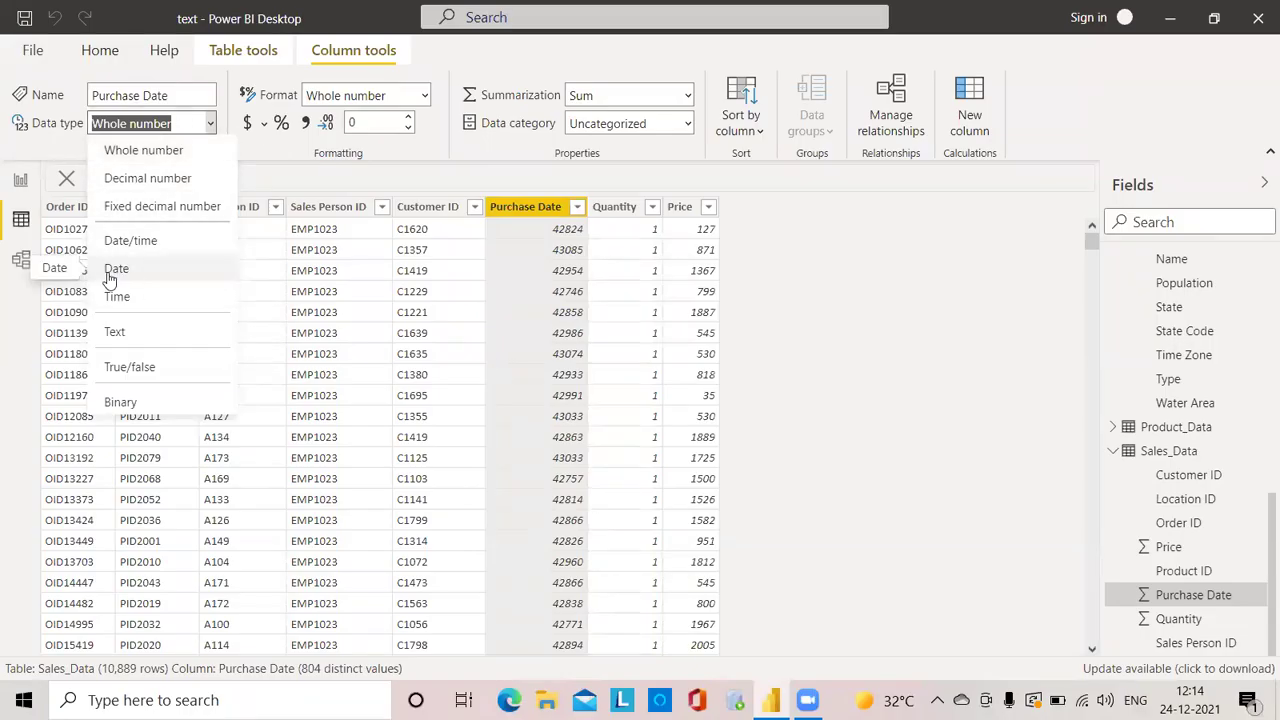
left_click(208, 123)
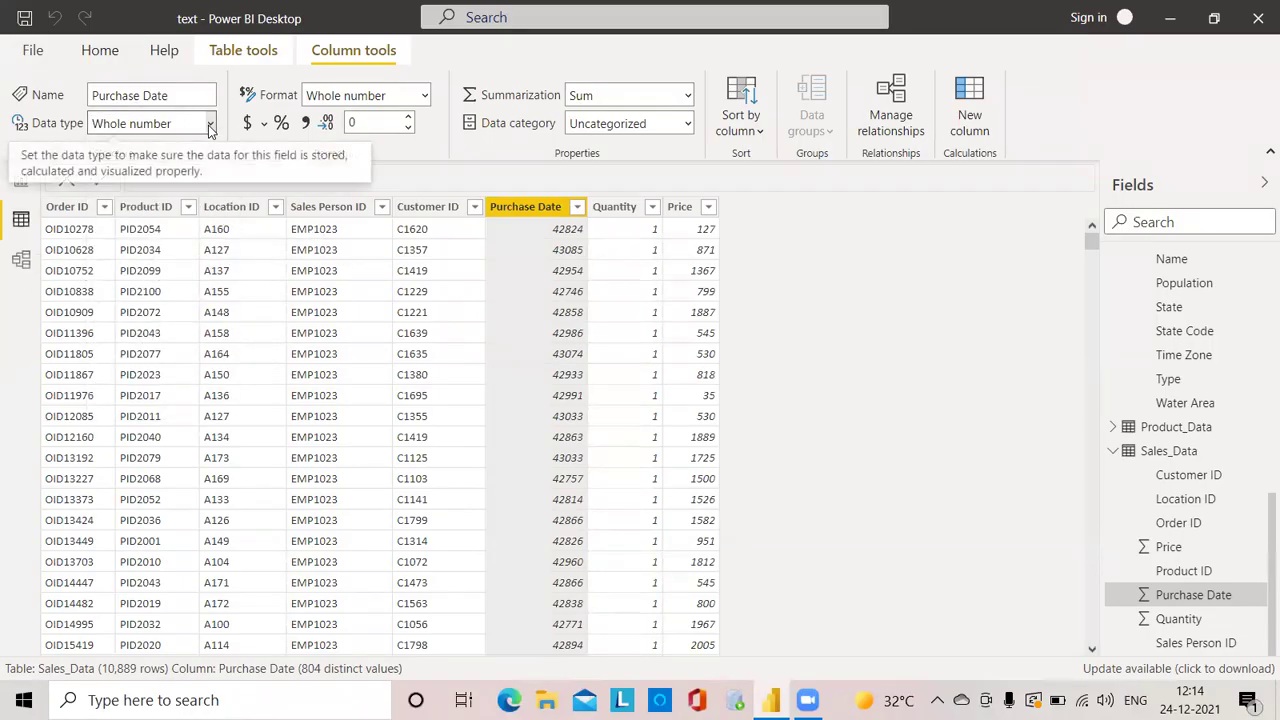
left_click(210, 128)
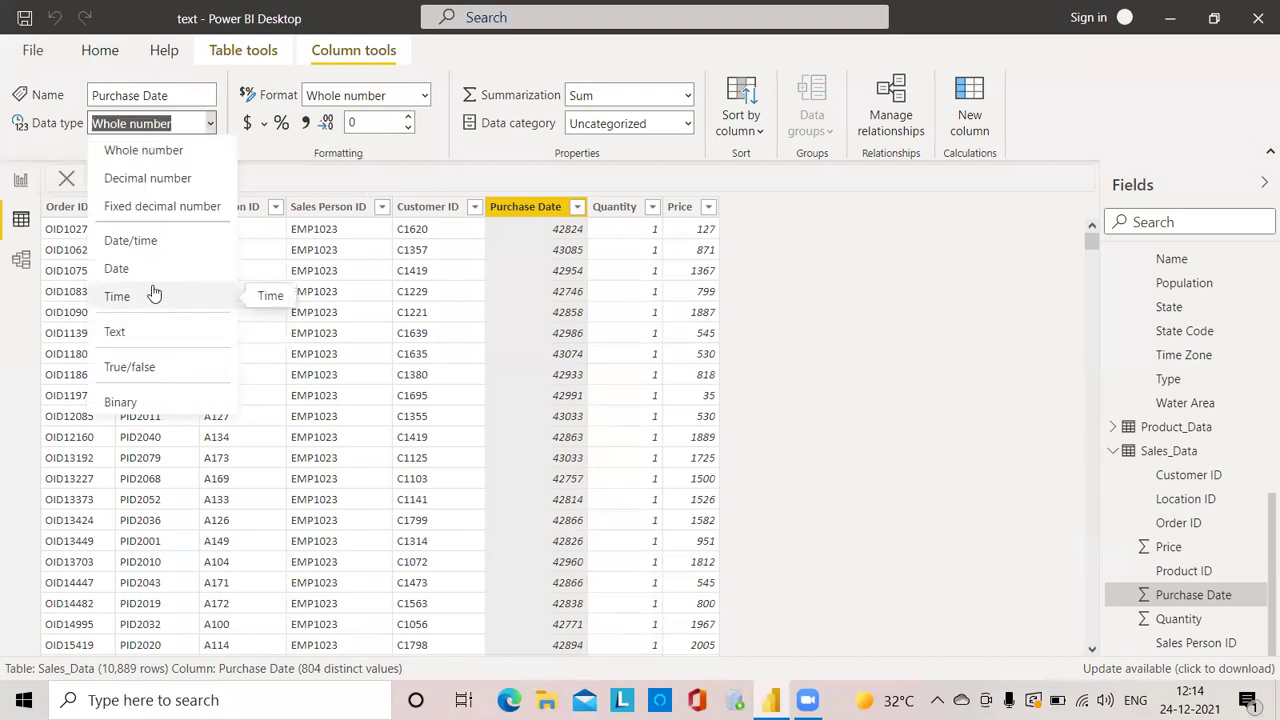
left_click(142, 269)
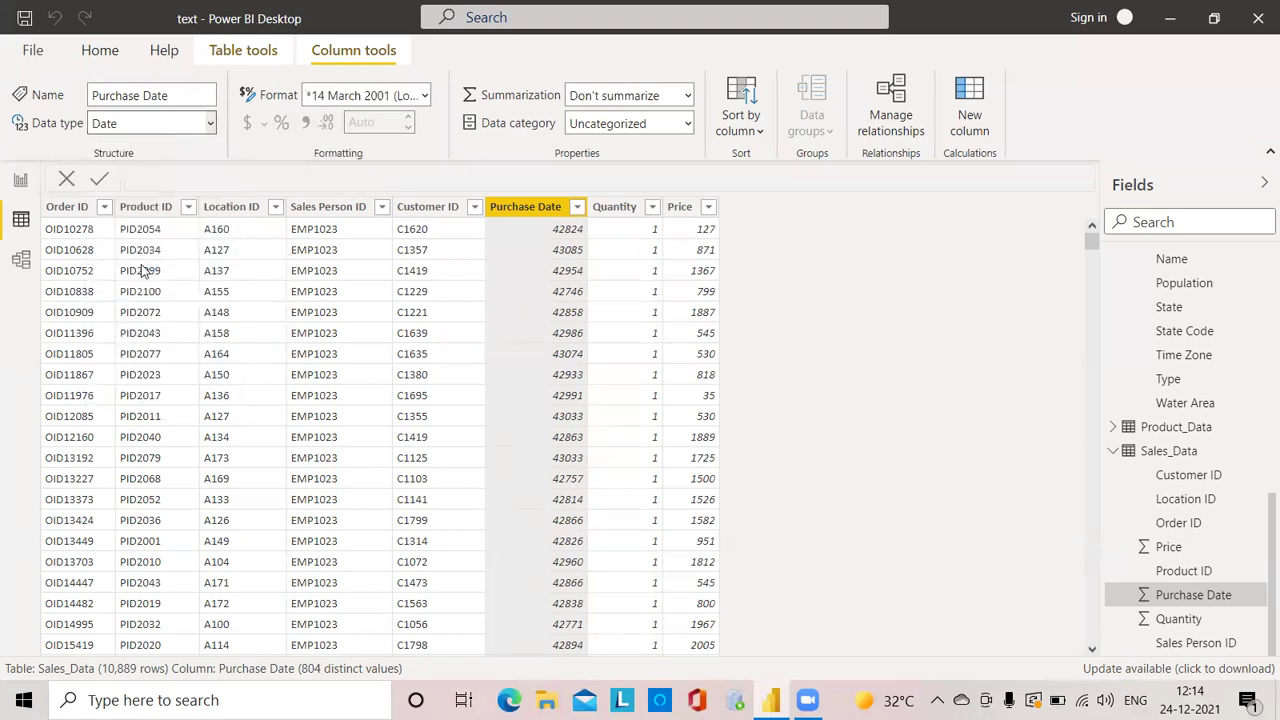
Step: Switch the Purchase Date column's data type to Date/time
left_click(209, 125)
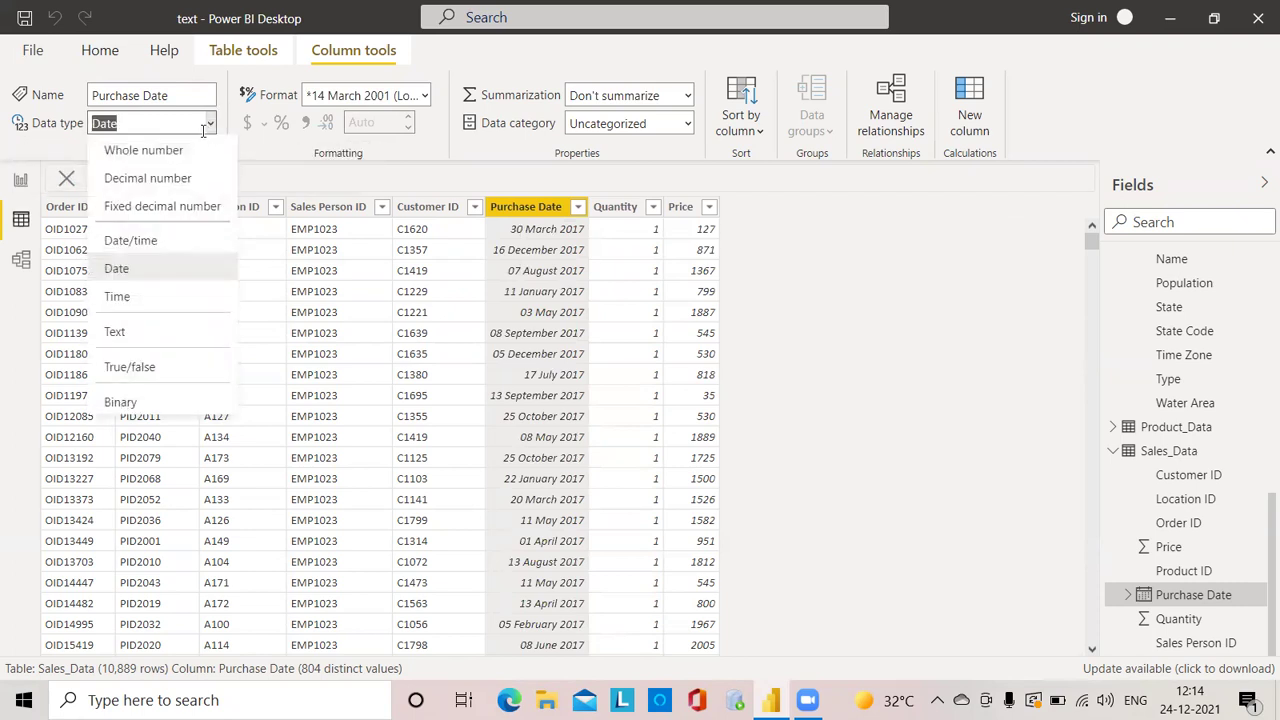
left_click(160, 241)
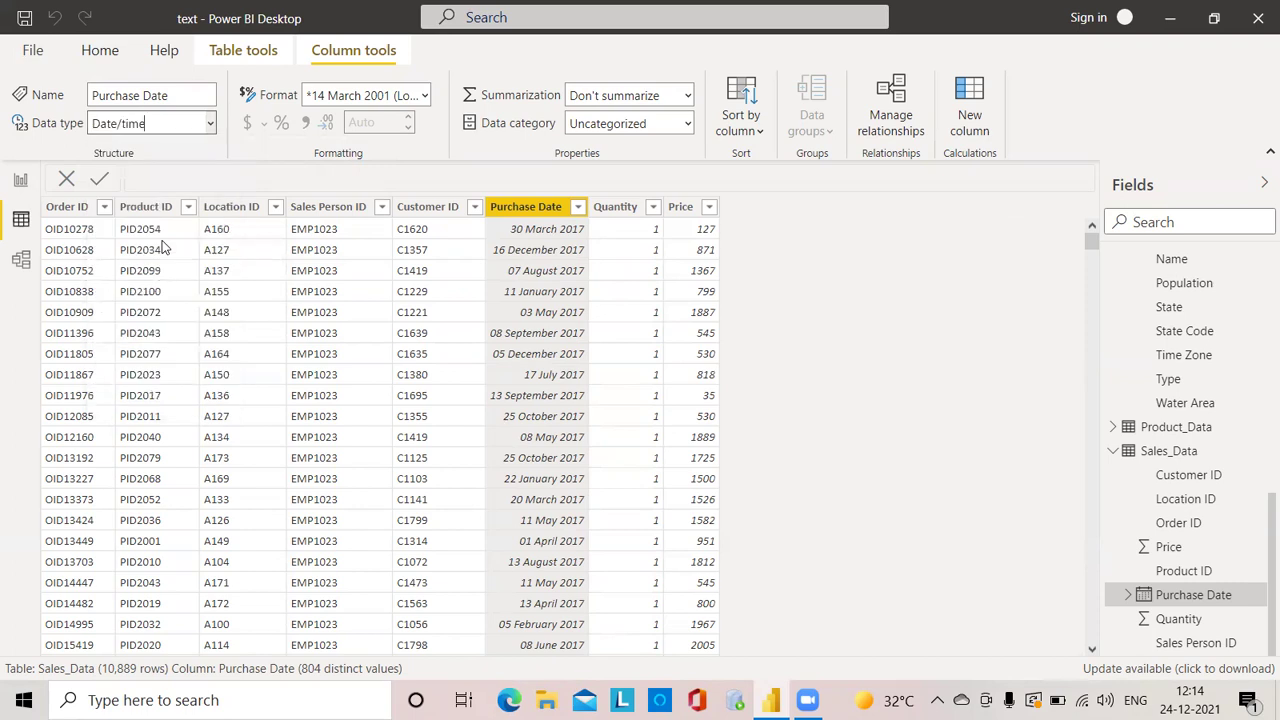
left_click(211, 125)
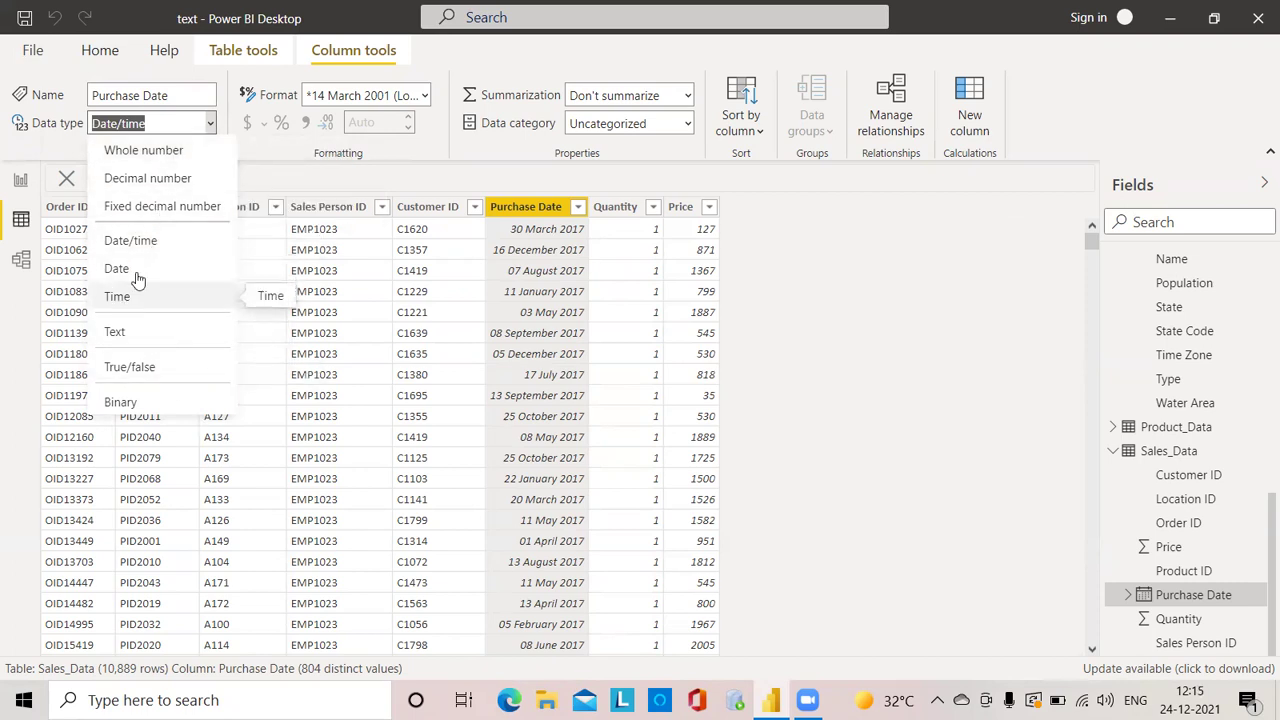
left_click(157, 243)
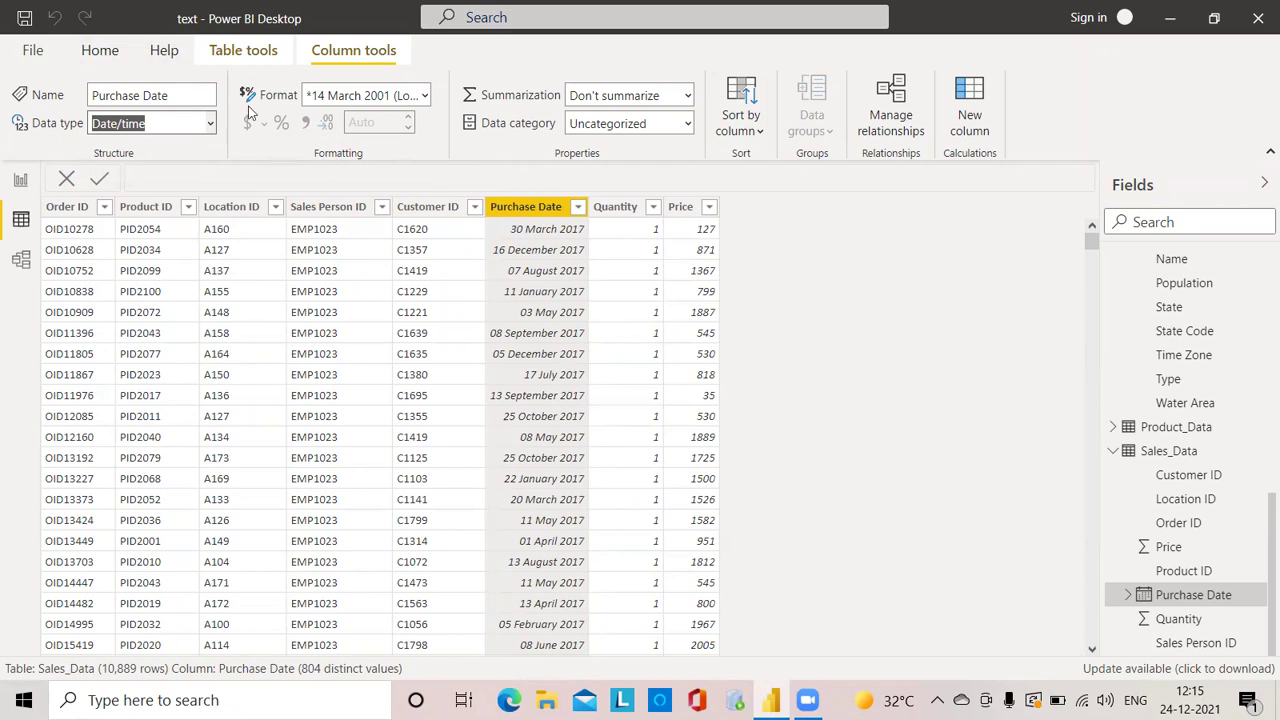
Step: Add a calculated column to Sales_Data named Fun DateAdd, starting its formula with the DATEADD function
left_click(272, 49)
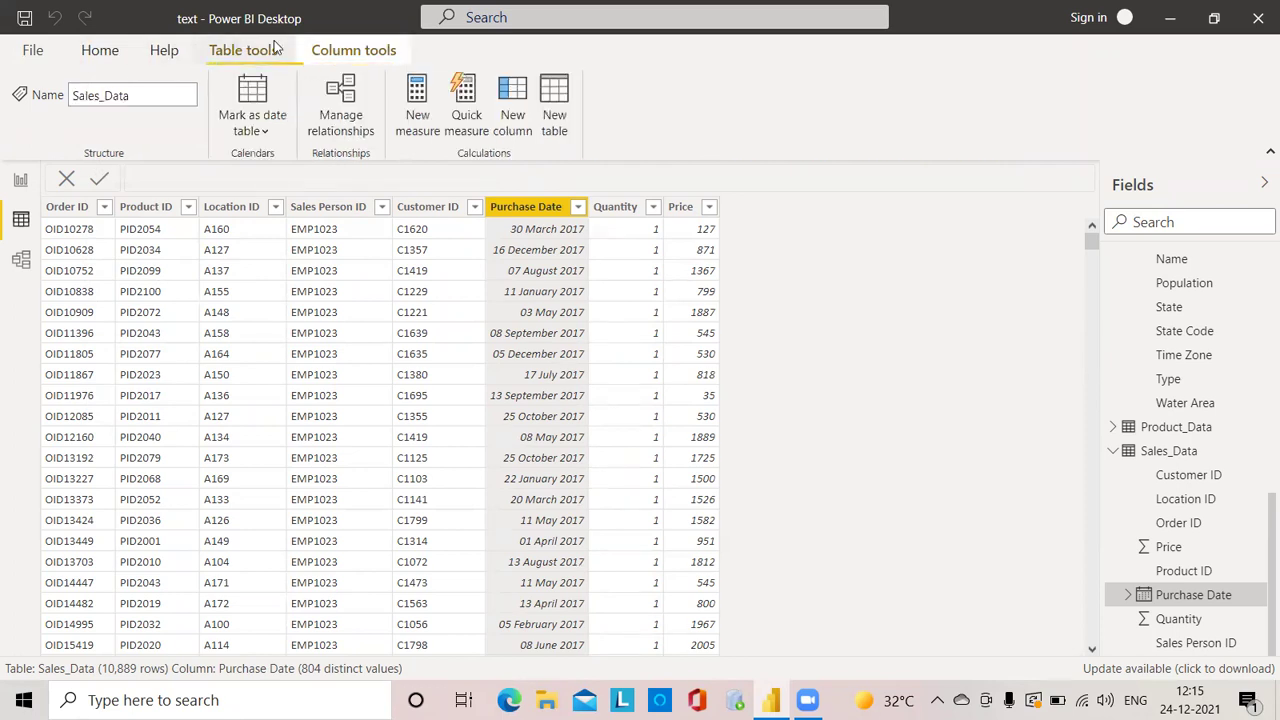
left_click(507, 120)
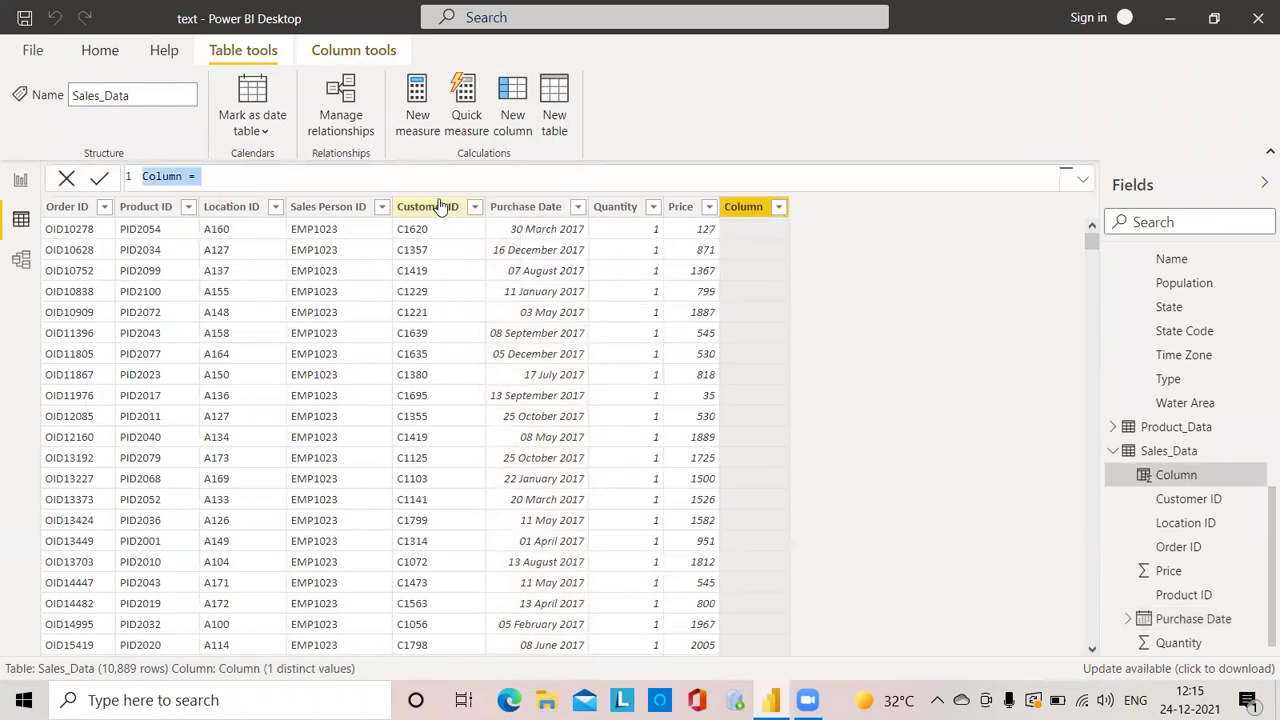
key("BackSpace")
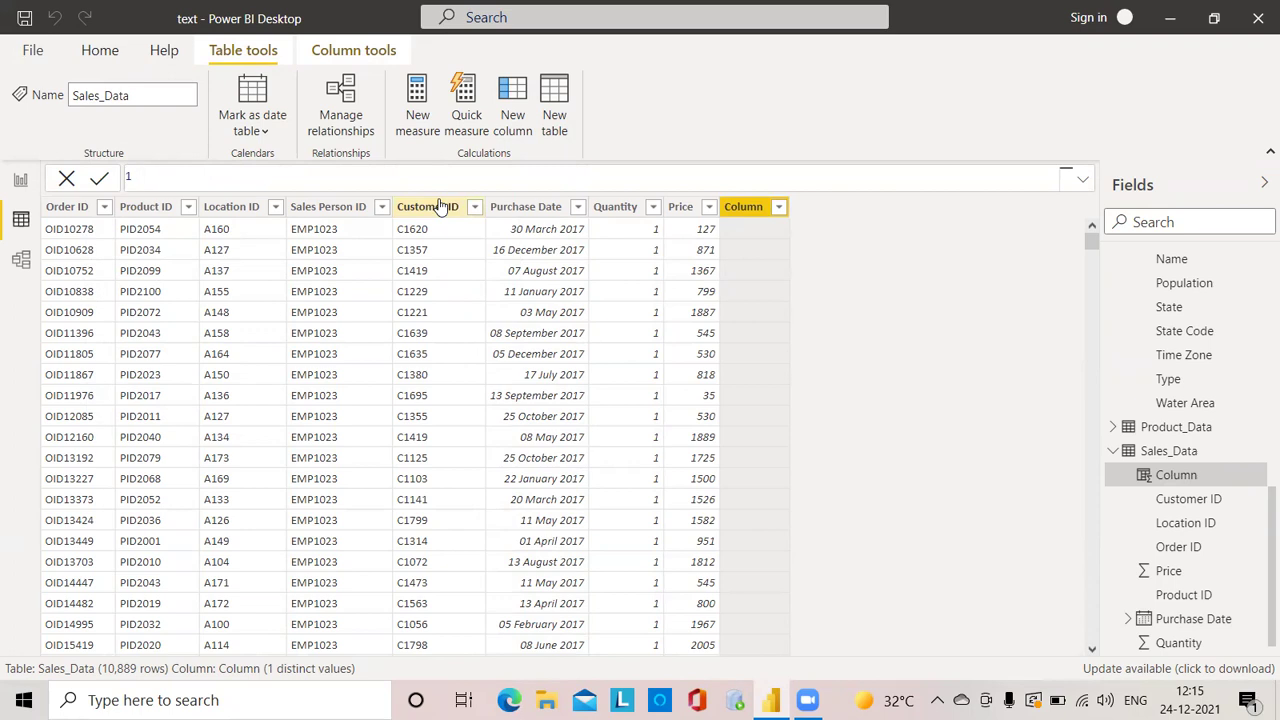
key("Escape")
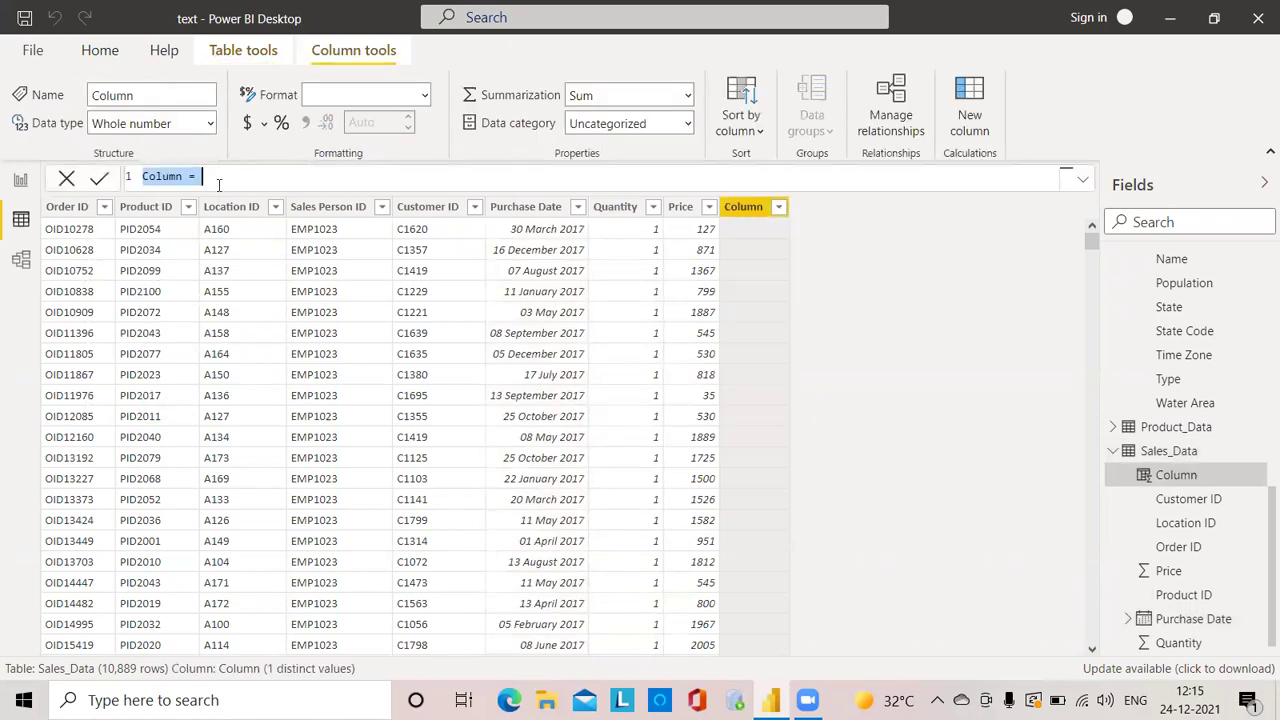
left_click(203, 182)
key("BackSpace")
key("BackSpace")
key("BackSpace")
key("BackSpace")
key("BackSpace")
key("BackSpace")
key("BackSpace")
key("BackSpace")
type("Fu")
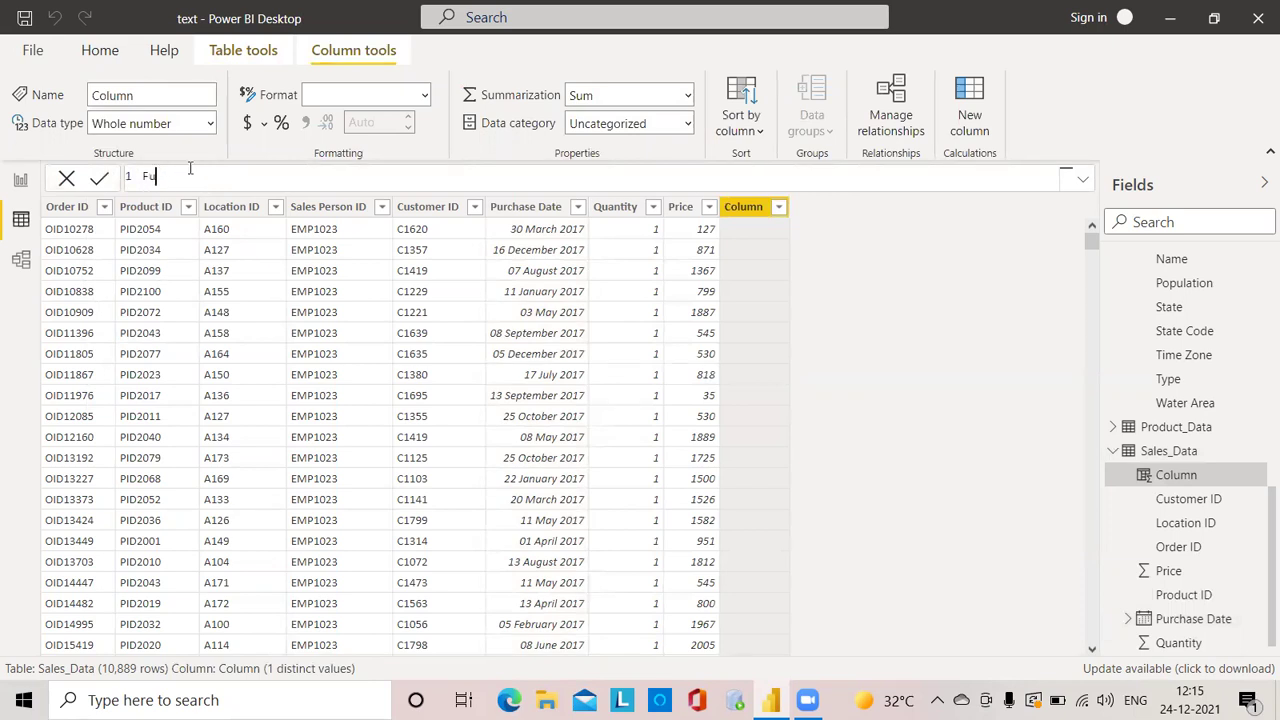
type("n DateAdd=Da")
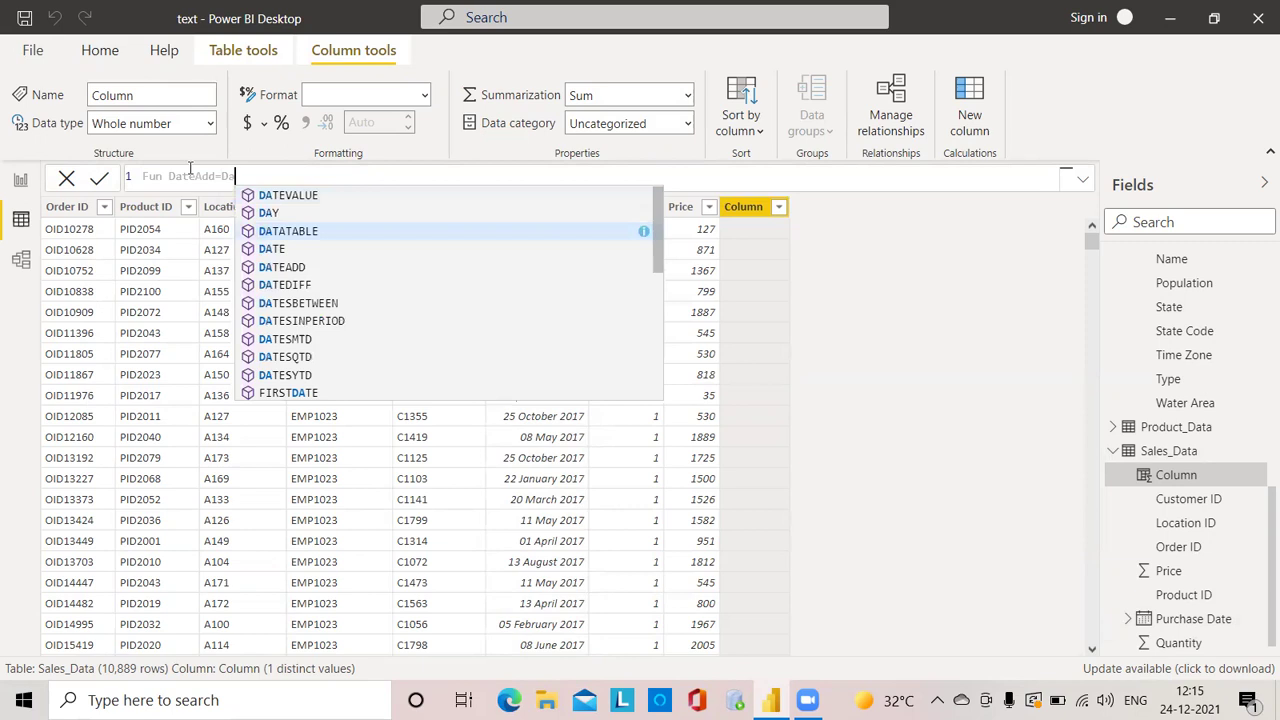
type("te")
key("Down")
key("Tab")
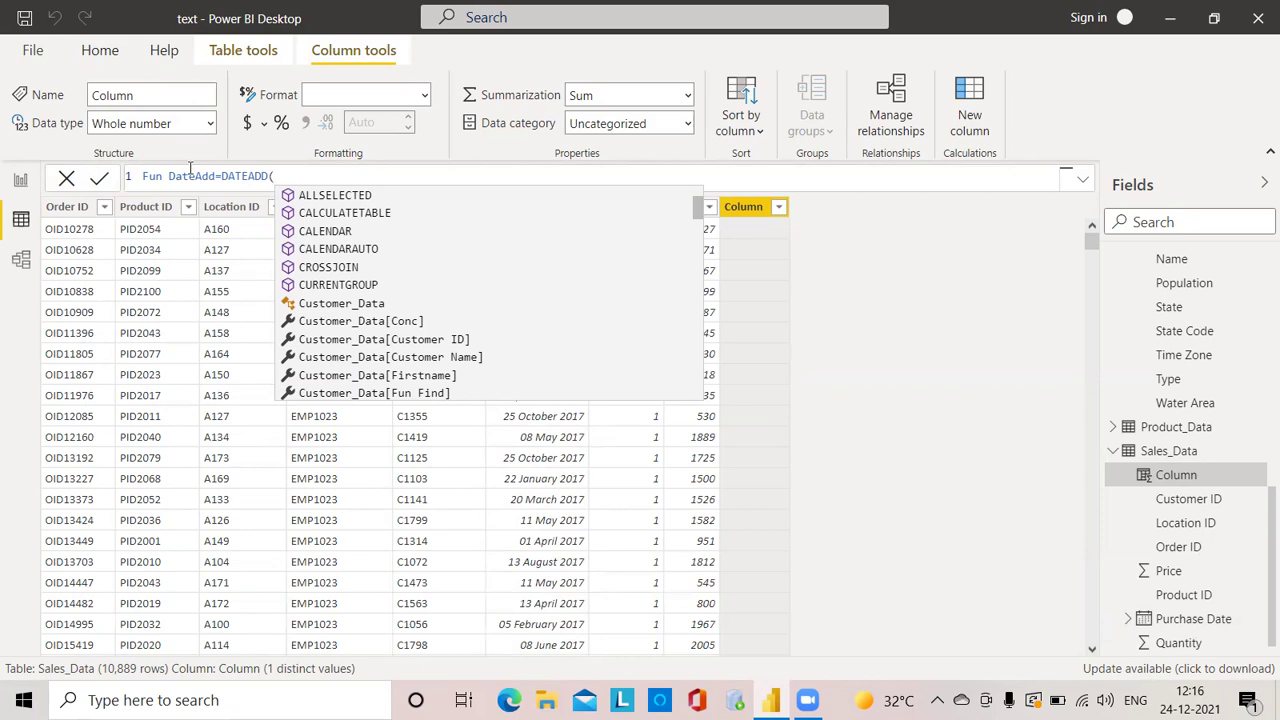
Step: Supply Sales_Data[Purchase Date] as the dates argument of the DATEADD formula
type("pr")
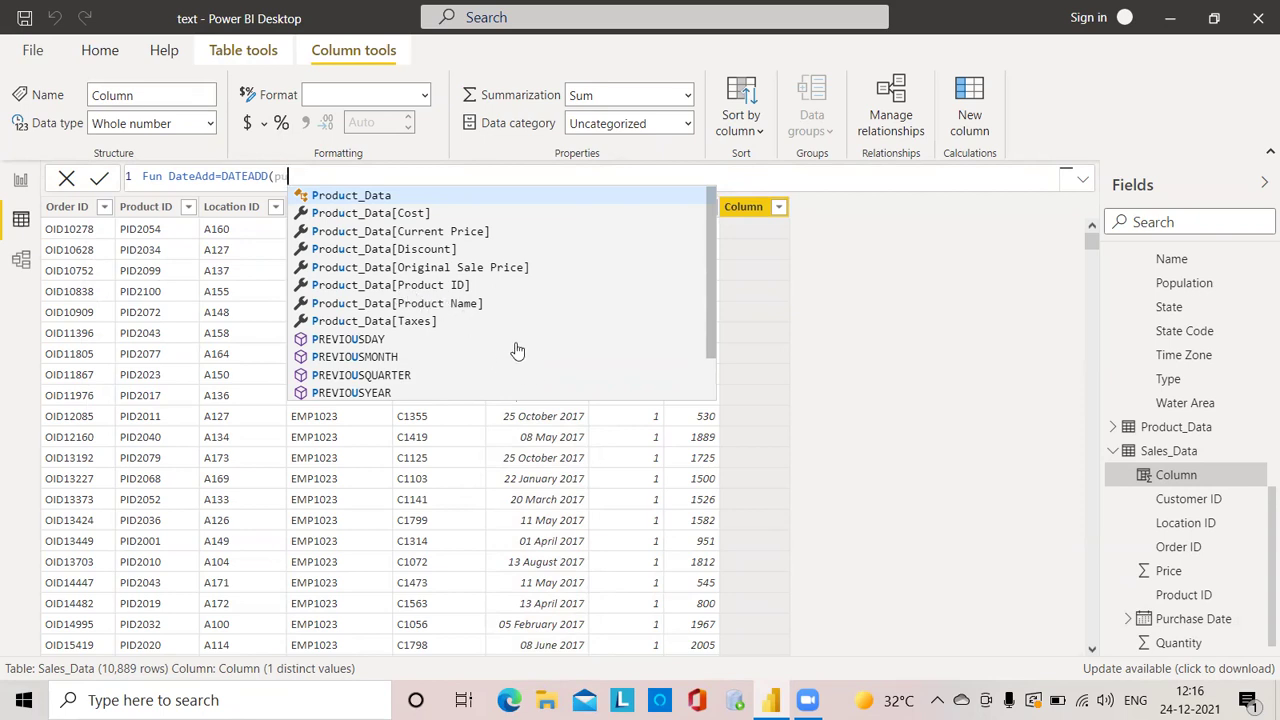
key("BackSpace")
type("urc")
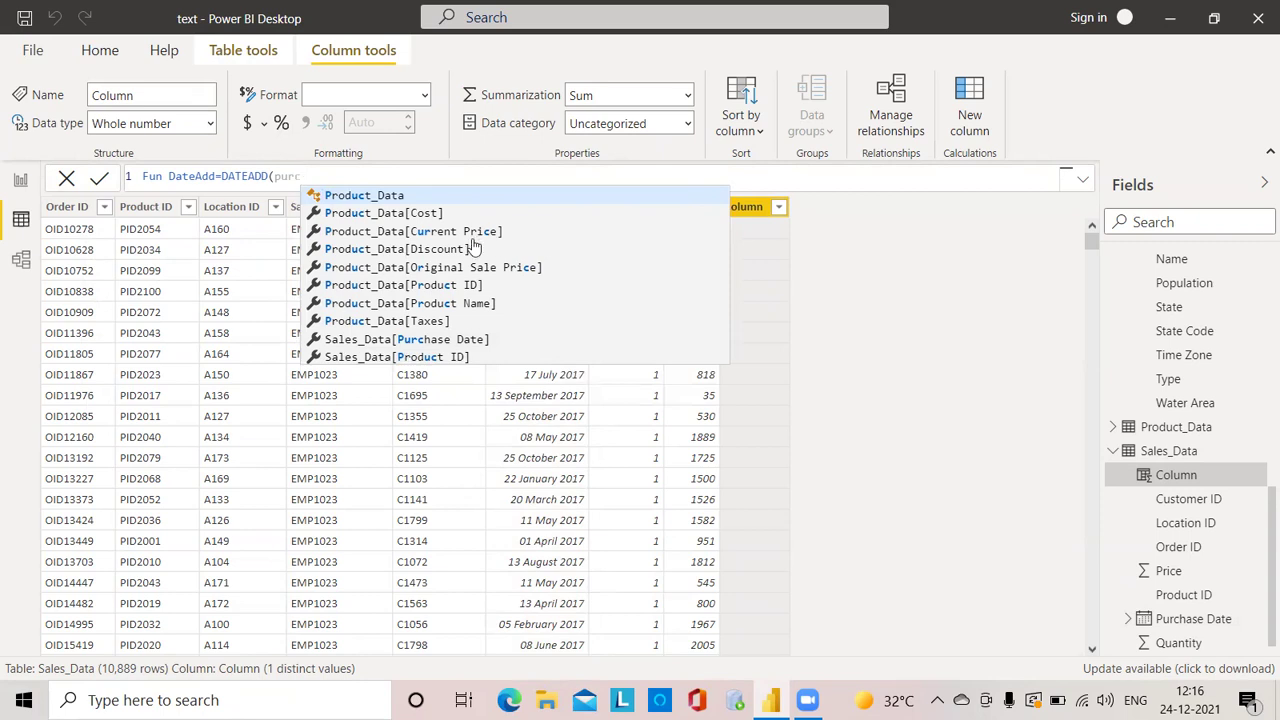
left_click(425, 342)
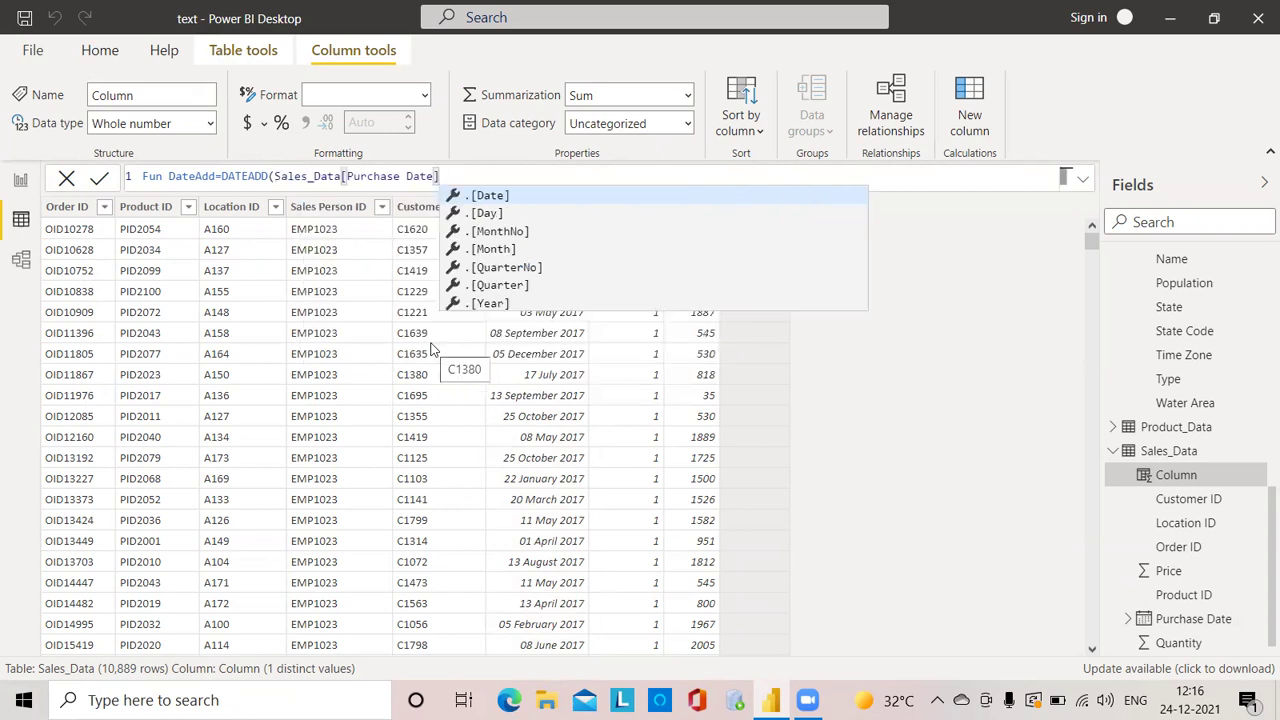
type(",")
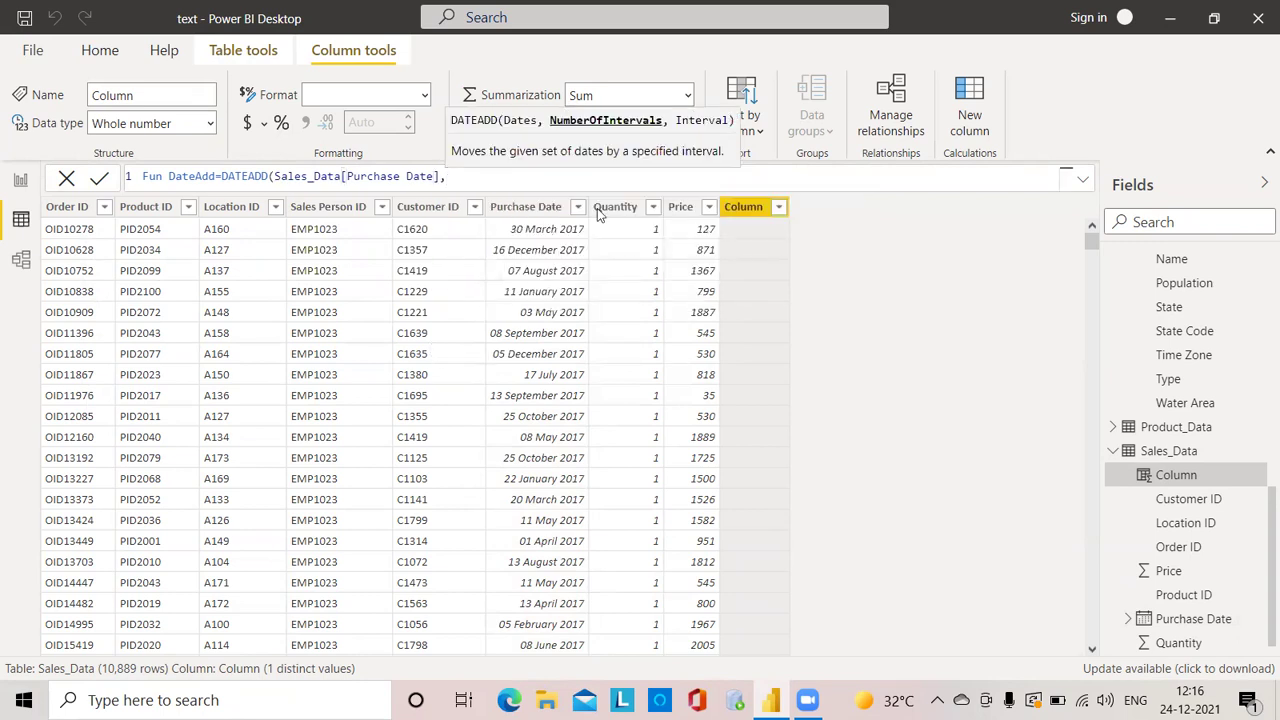
Step: Complete the Fun DateAdd formula with 10 as the number of intervals and DAY as the interval, and commit it
type("1")
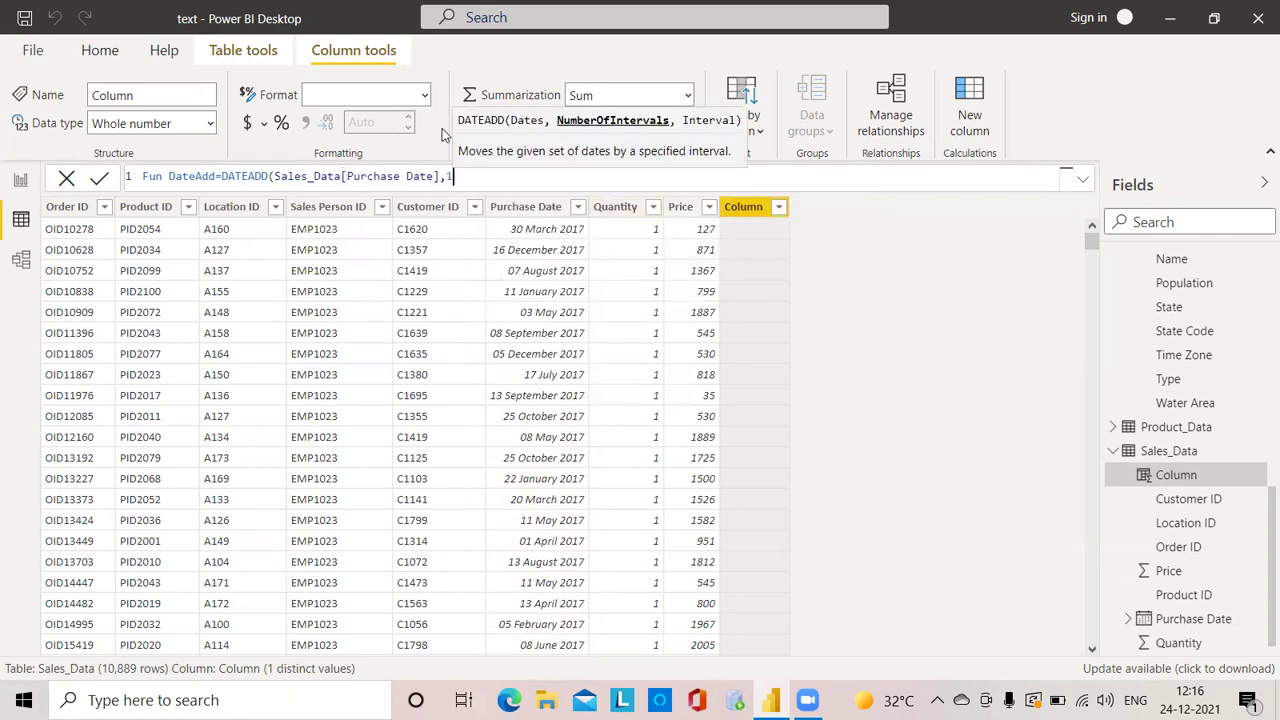
type("0,")
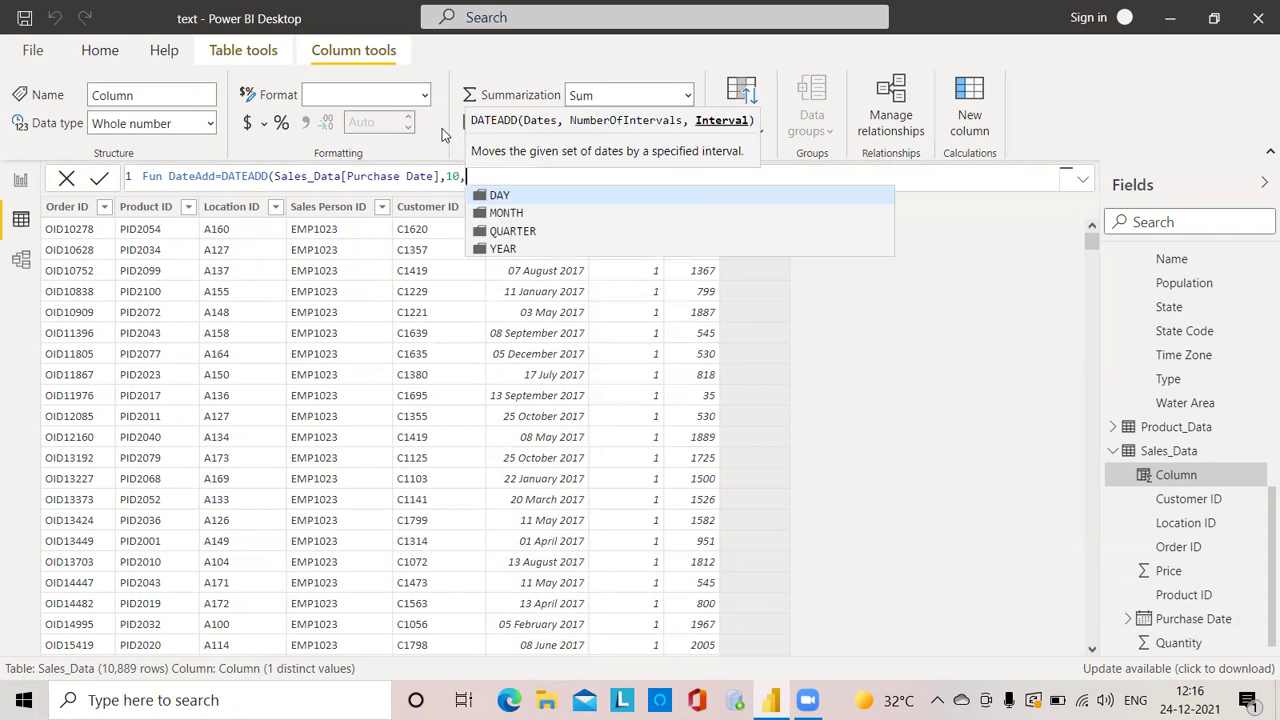
type("\"d")
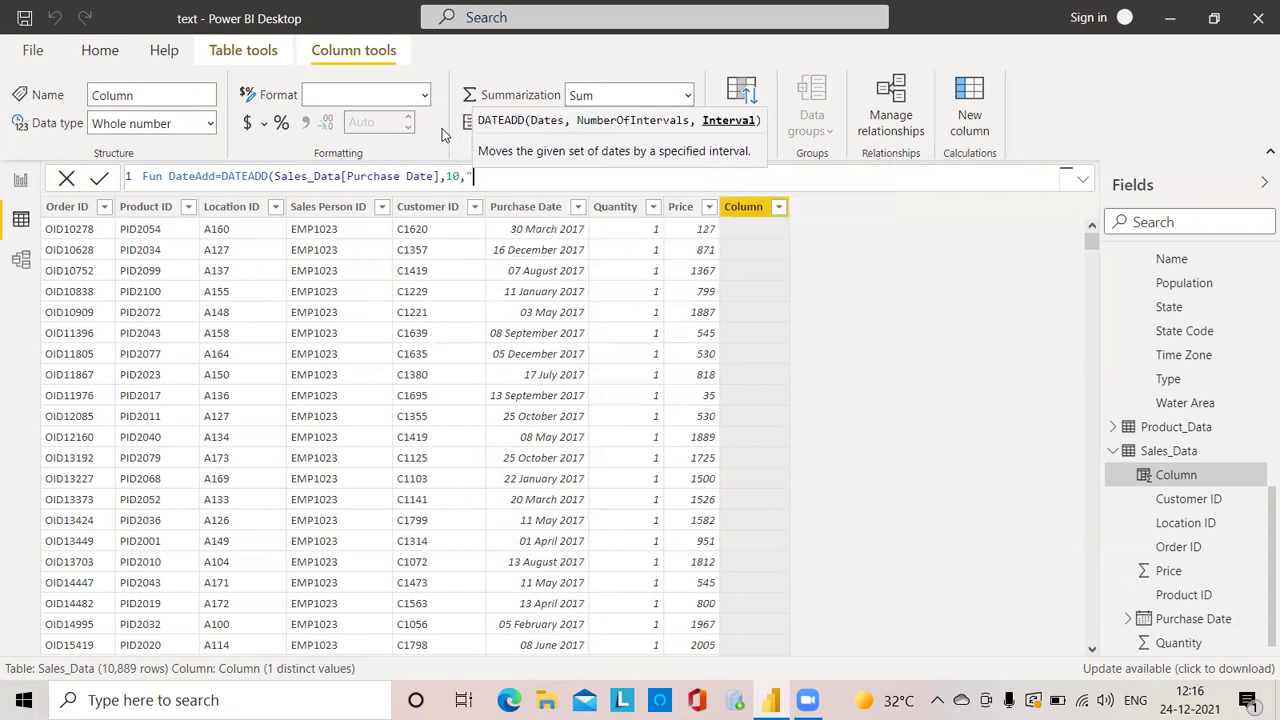
key("BackSpace")
key("BackSpace")
type("DAY")
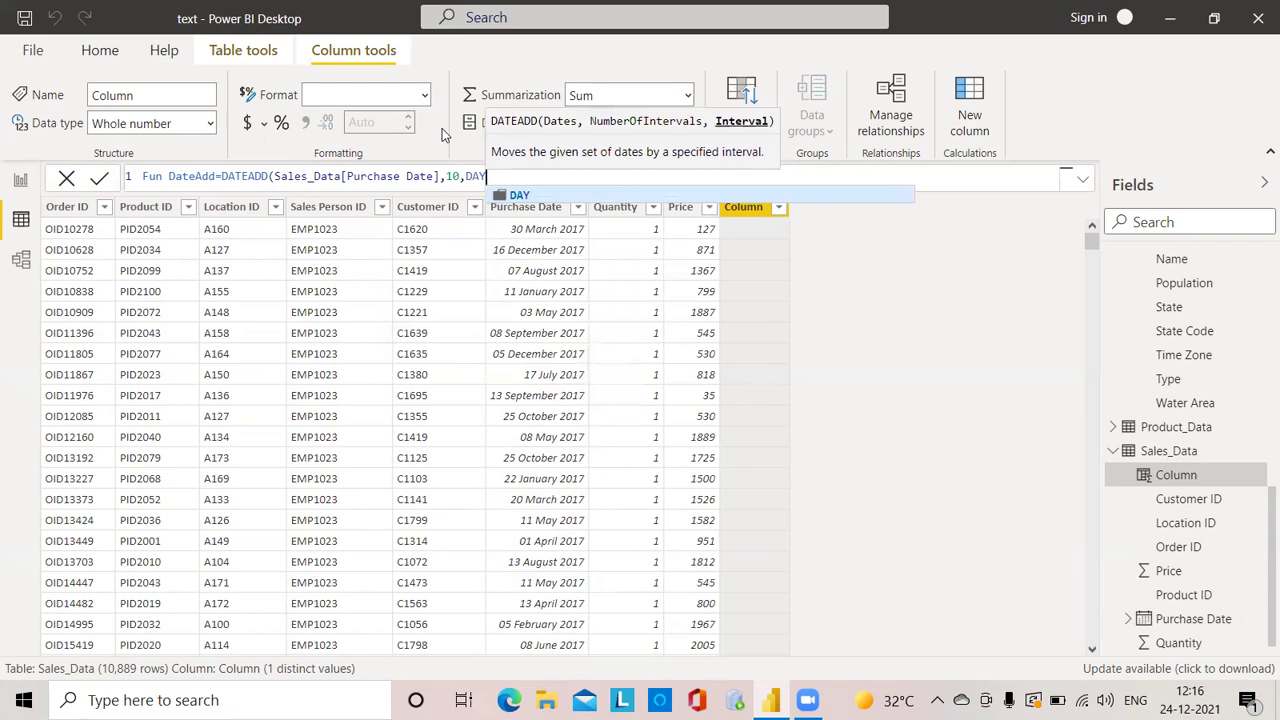
type(")")
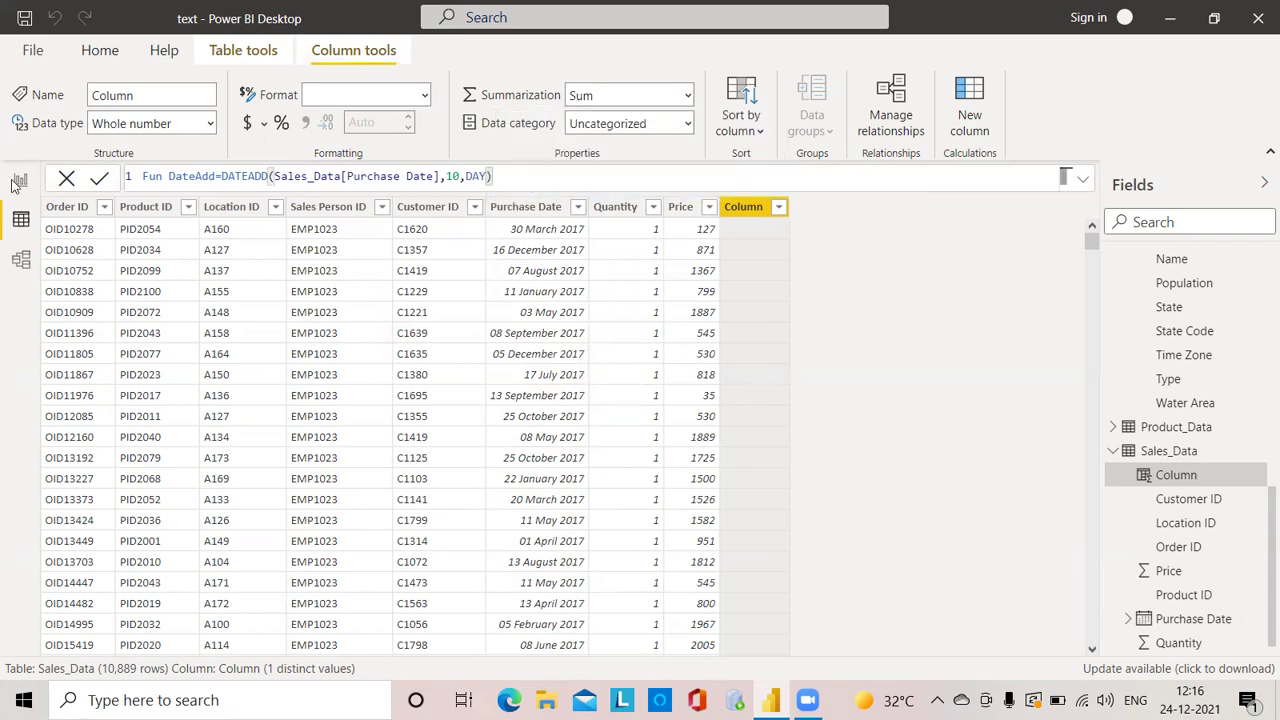
left_click(101, 182)
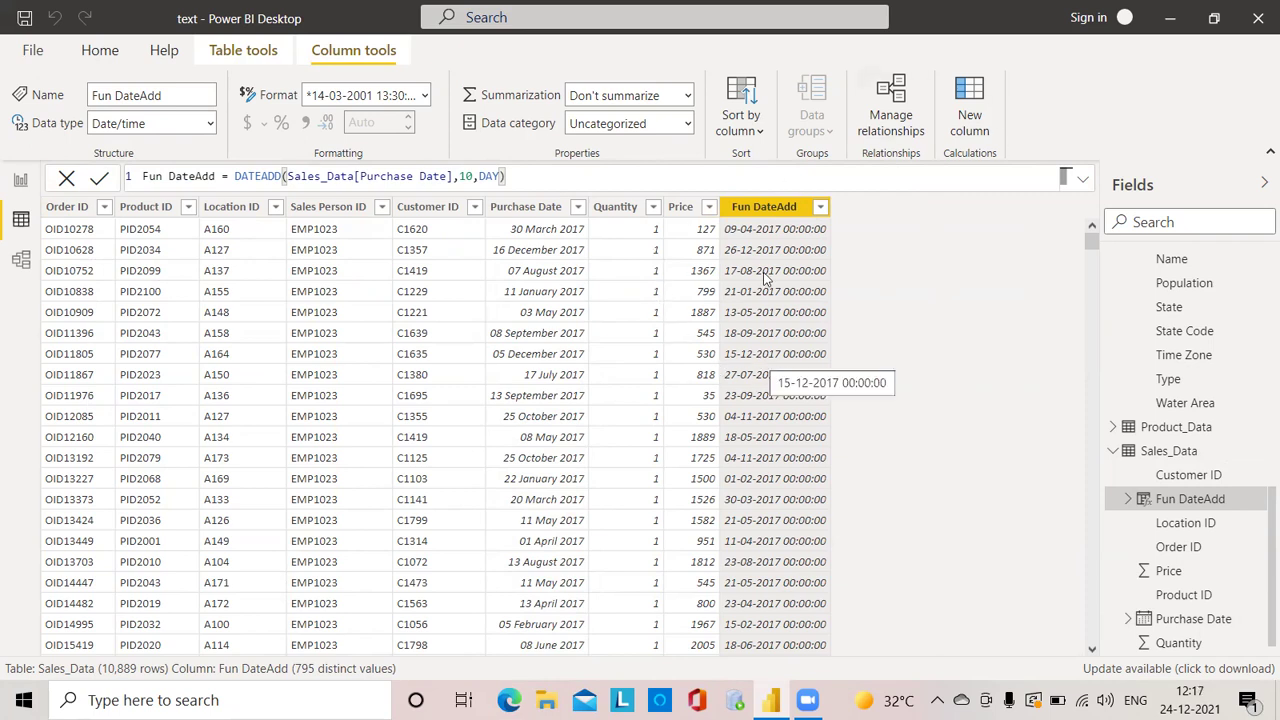
Step: Add another calculated column to Sales_Data named Fun Datediff, starting its formula with the DATEDIFF function
left_click_drag(501, 176, 478, 176)
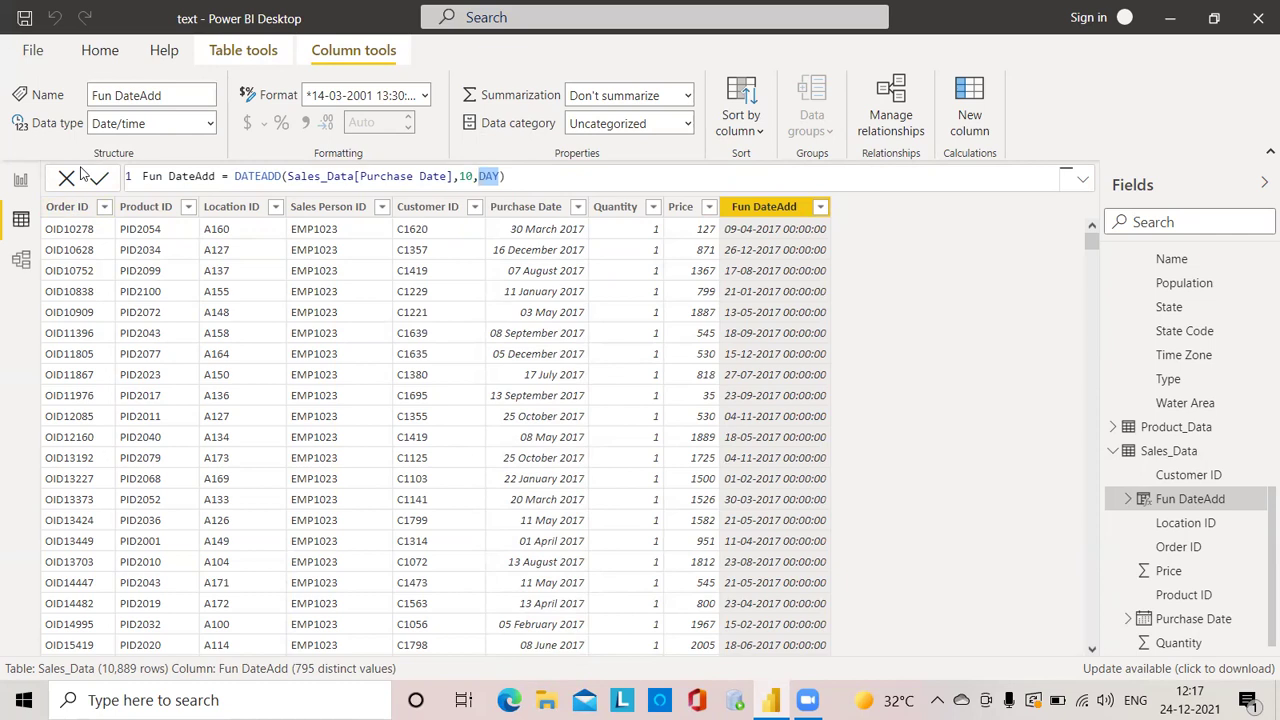
left_click(243, 50)
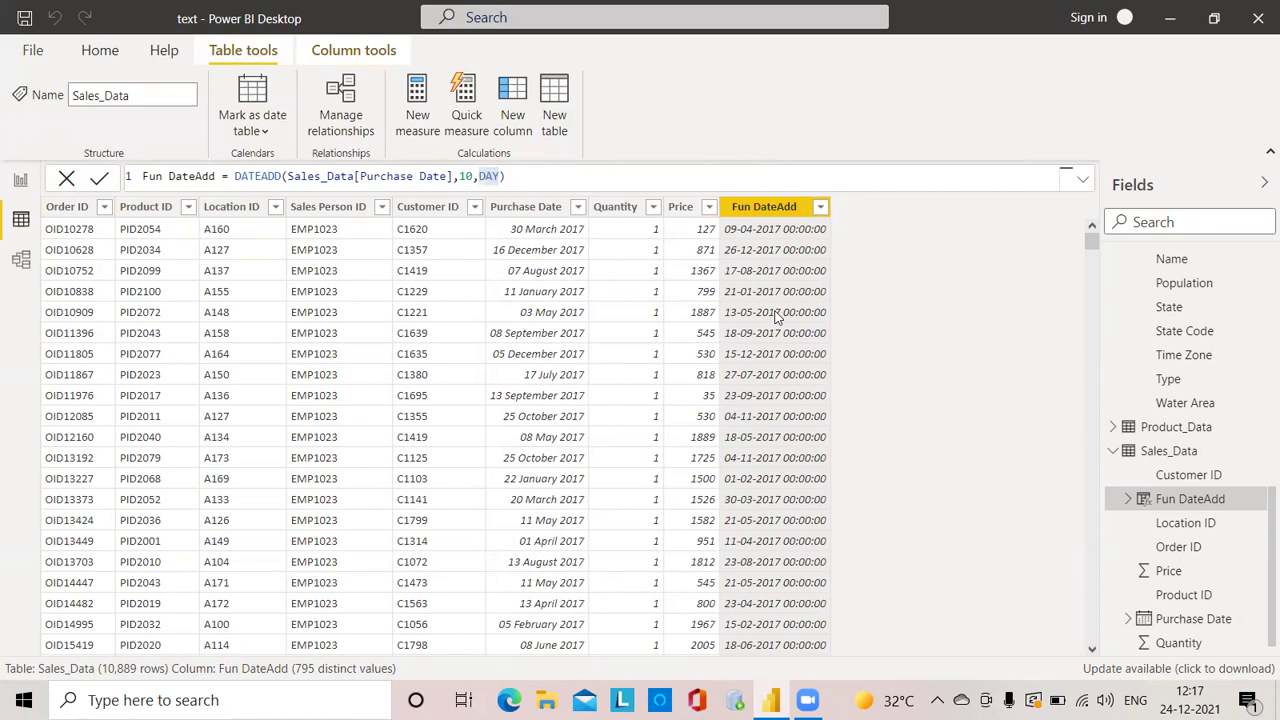
left_click(530, 128)
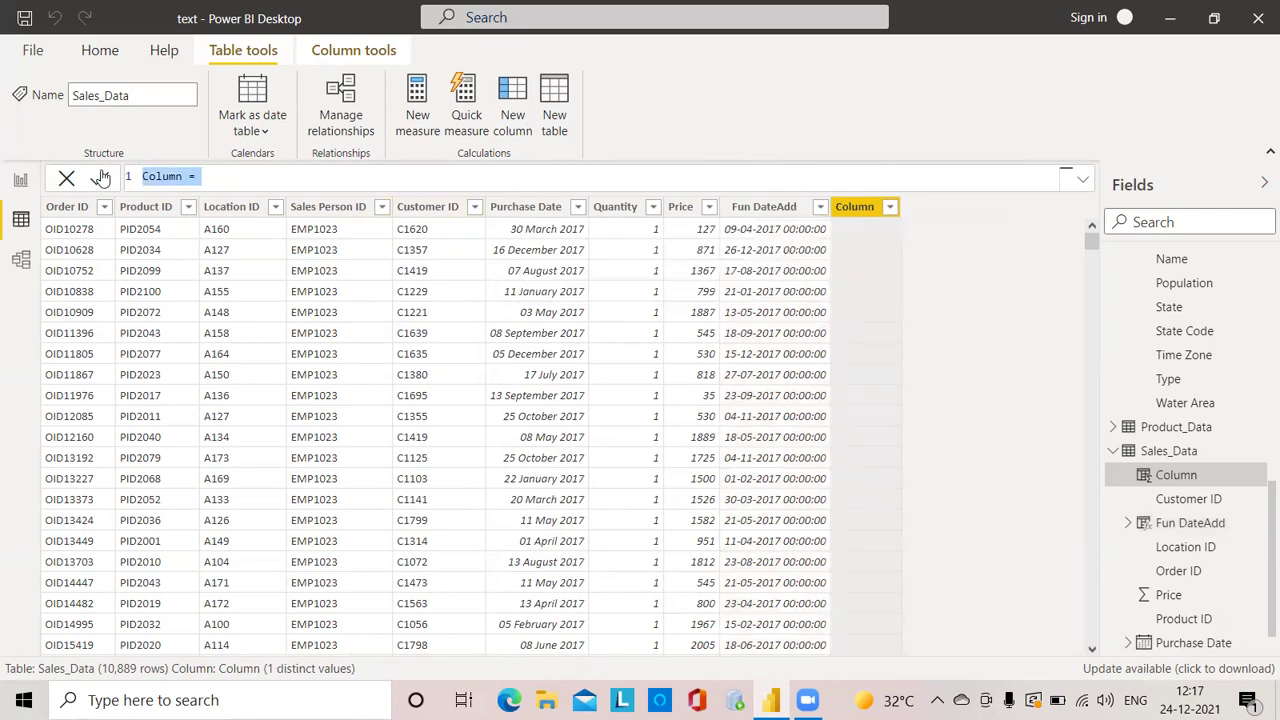
type("F")
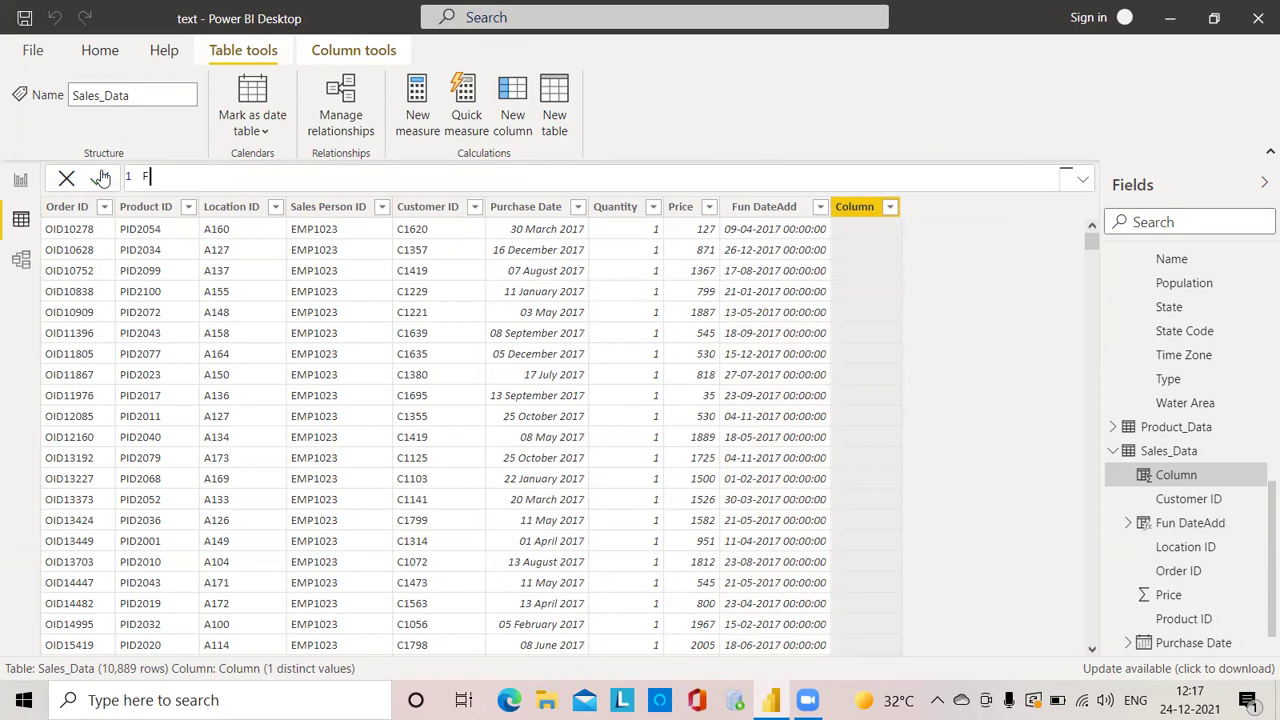
type("un Datediff=")
type("date")
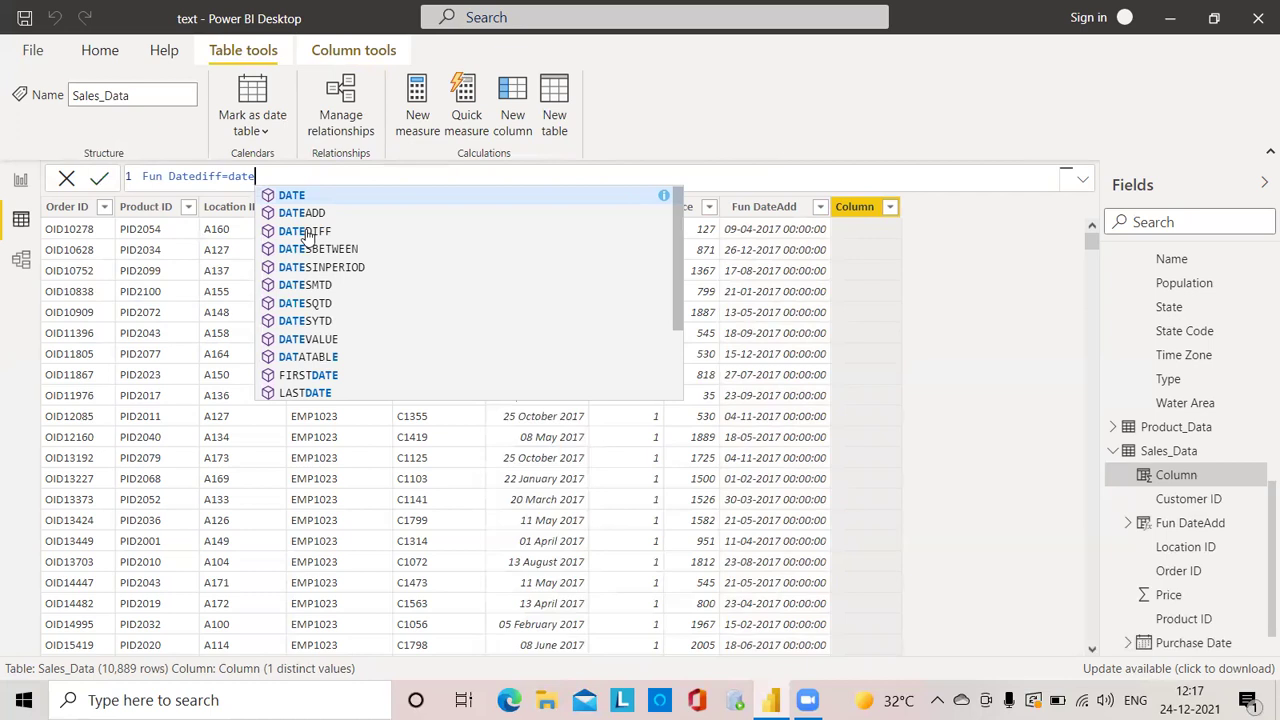
left_click(305, 231)
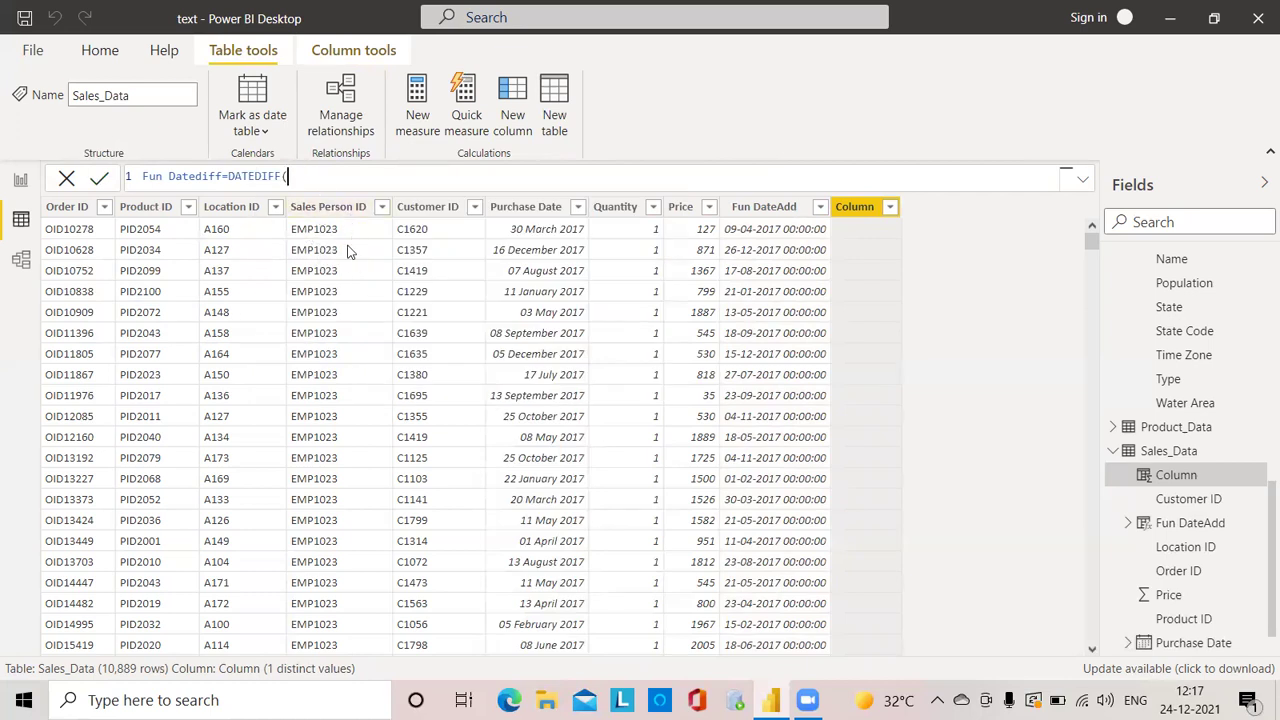
Step: Supply Sales_Data[Purchase Date] and Sales_Data[Fun DateAdd] as the two dates of the DATEDIFF formula and commit it
type("pp")
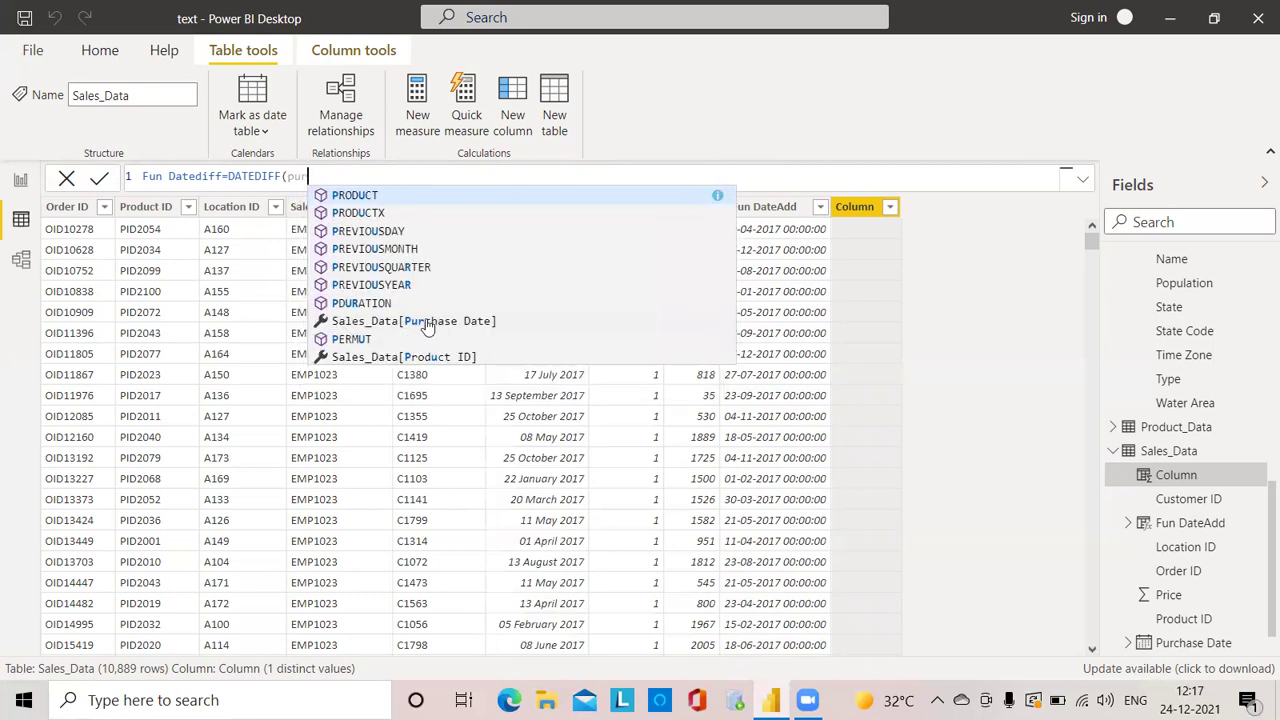
left_click(424, 327)
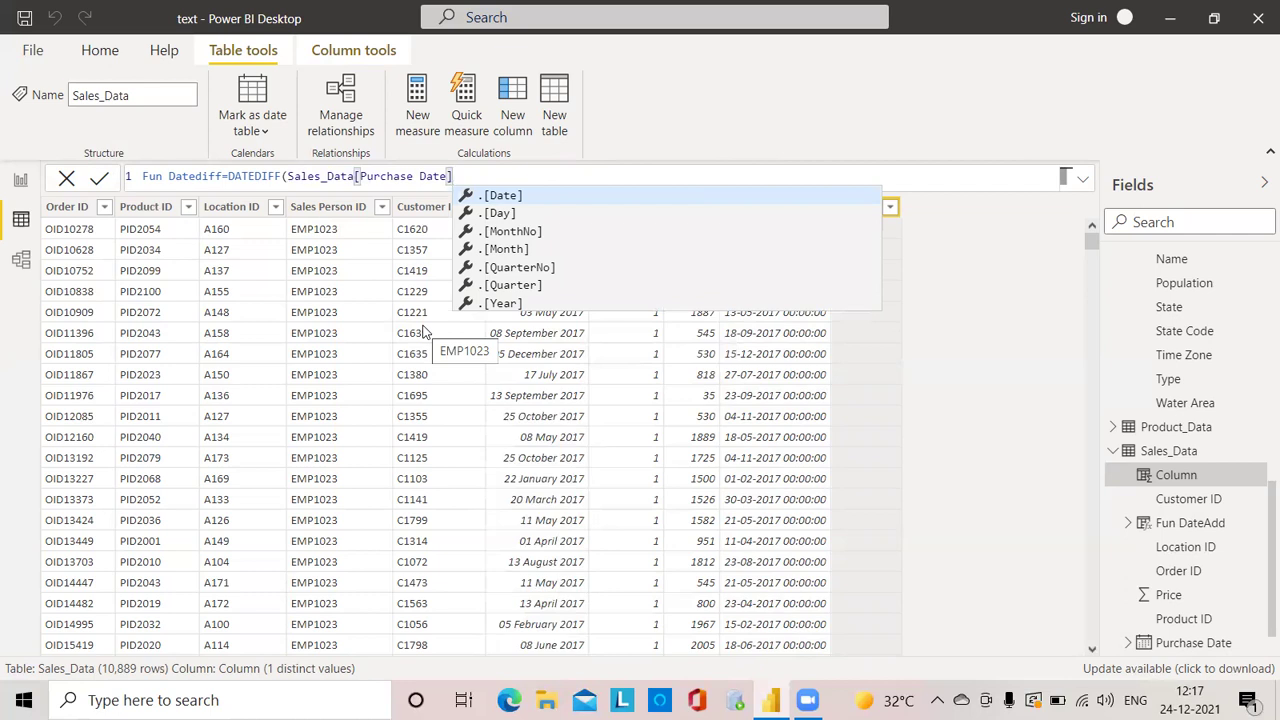
type(",")
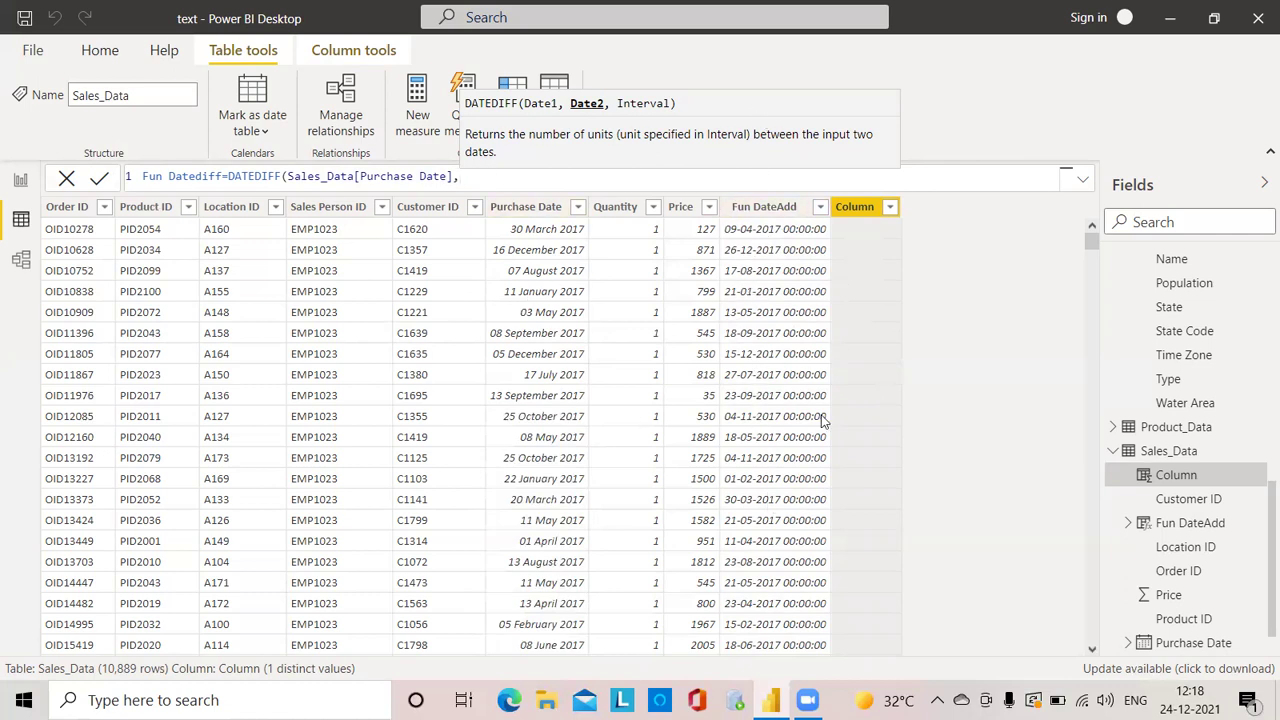
type("Fun")
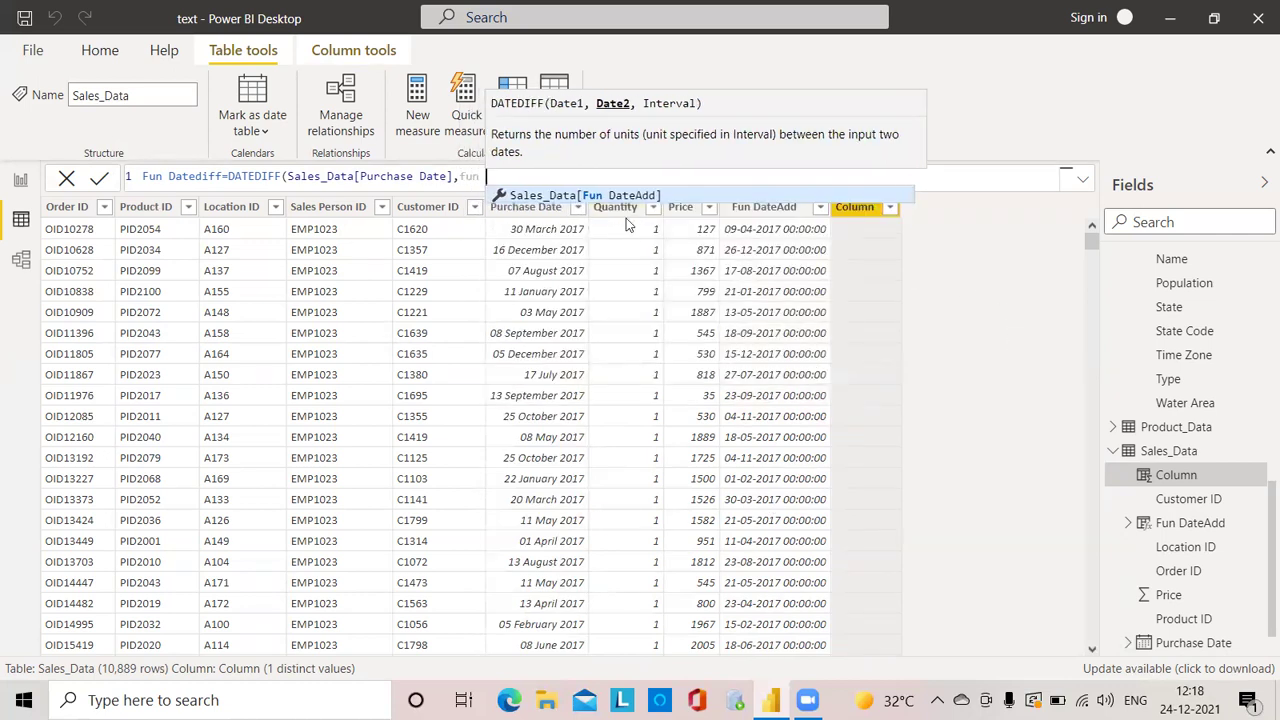
left_click(618, 196)
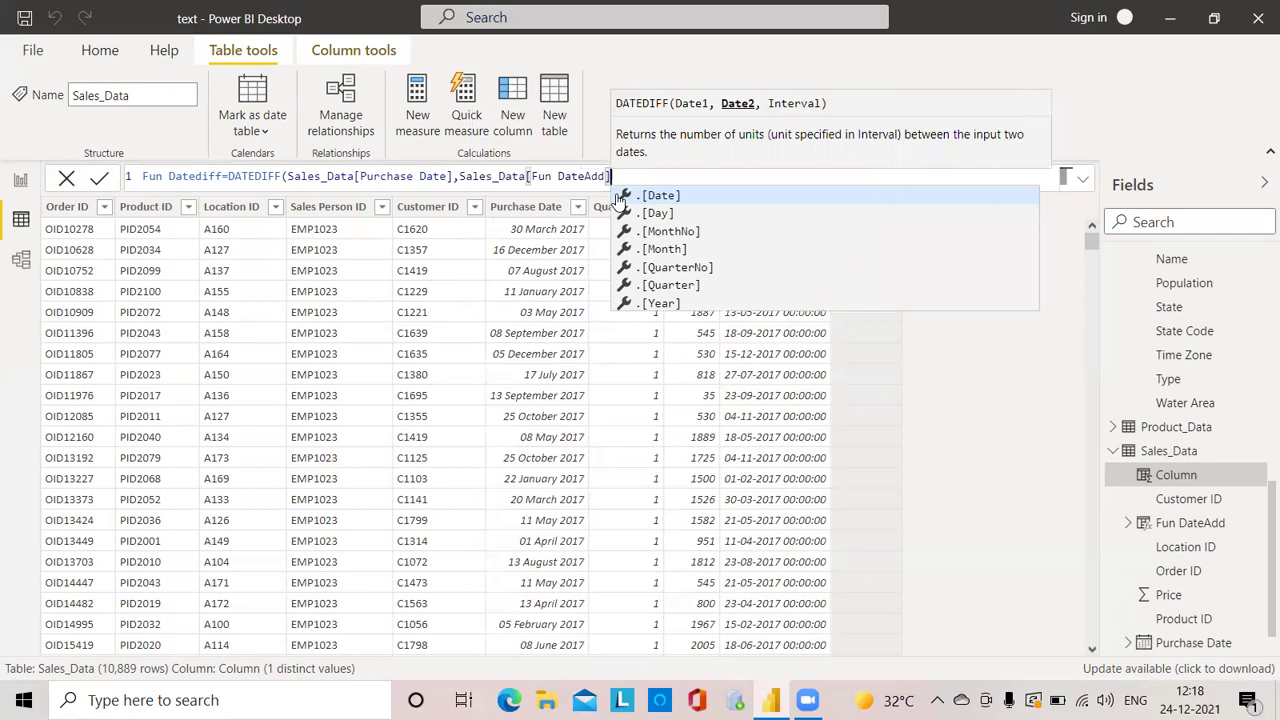
type(")")
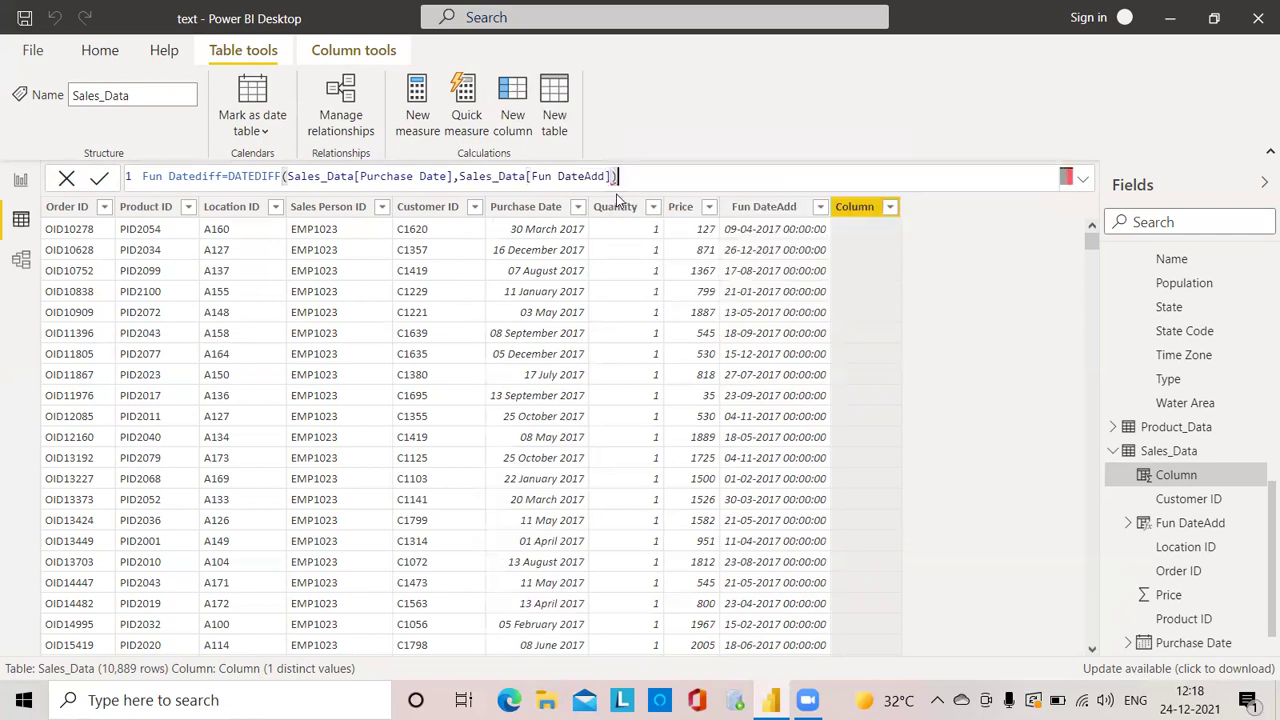
left_click(99, 180)
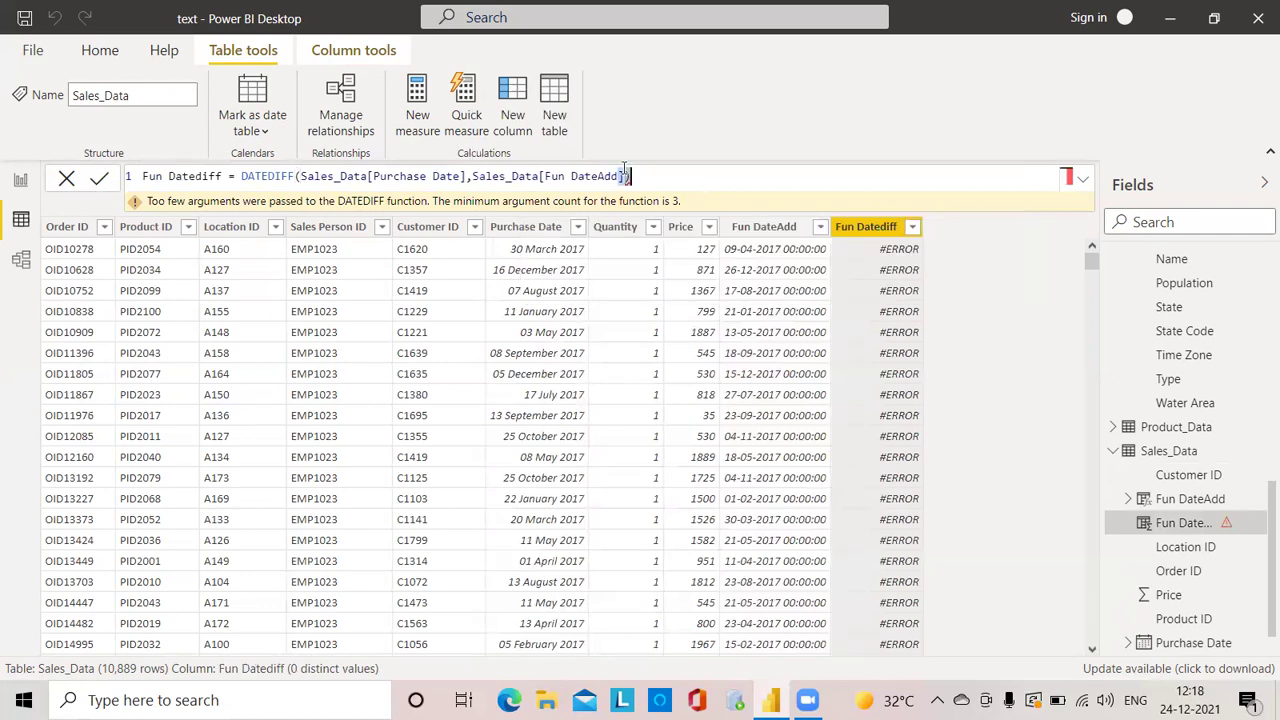
Step: Add DAY as the interval argument at the end of the Fun Datediff formula and commit it
left_click(632, 176)
key("BackSpace")
type(",")
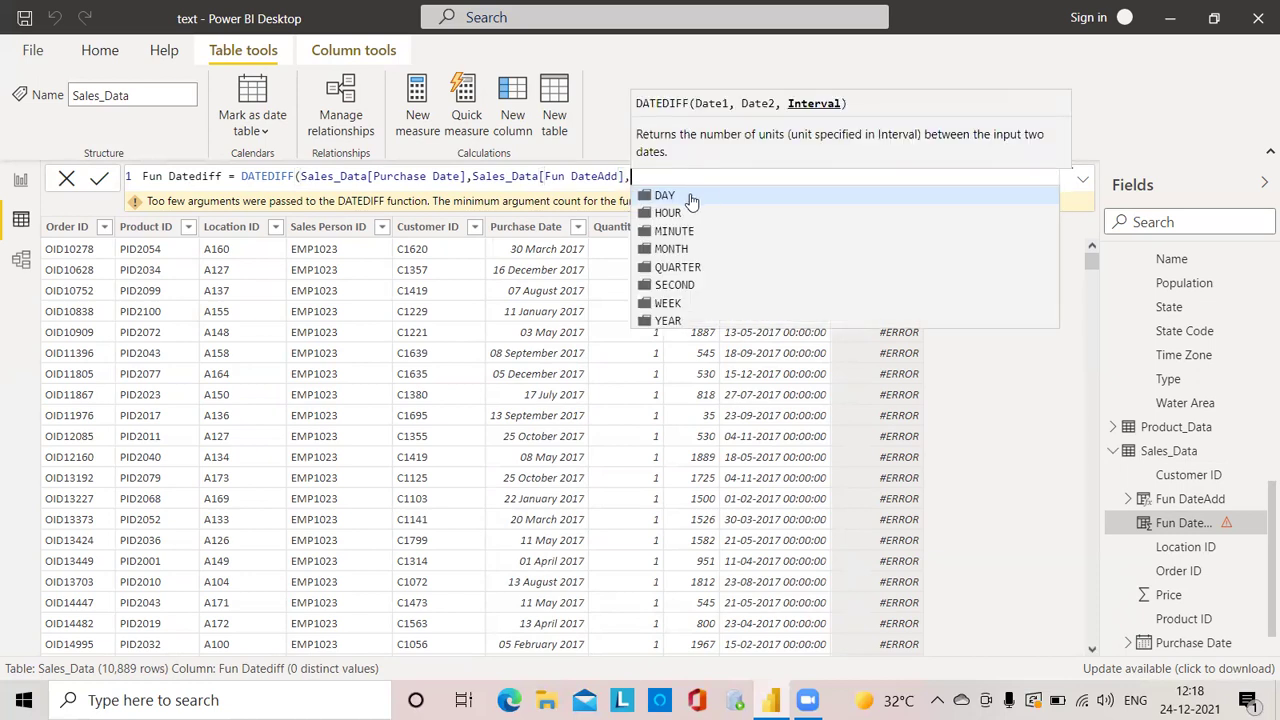
type("DAY")
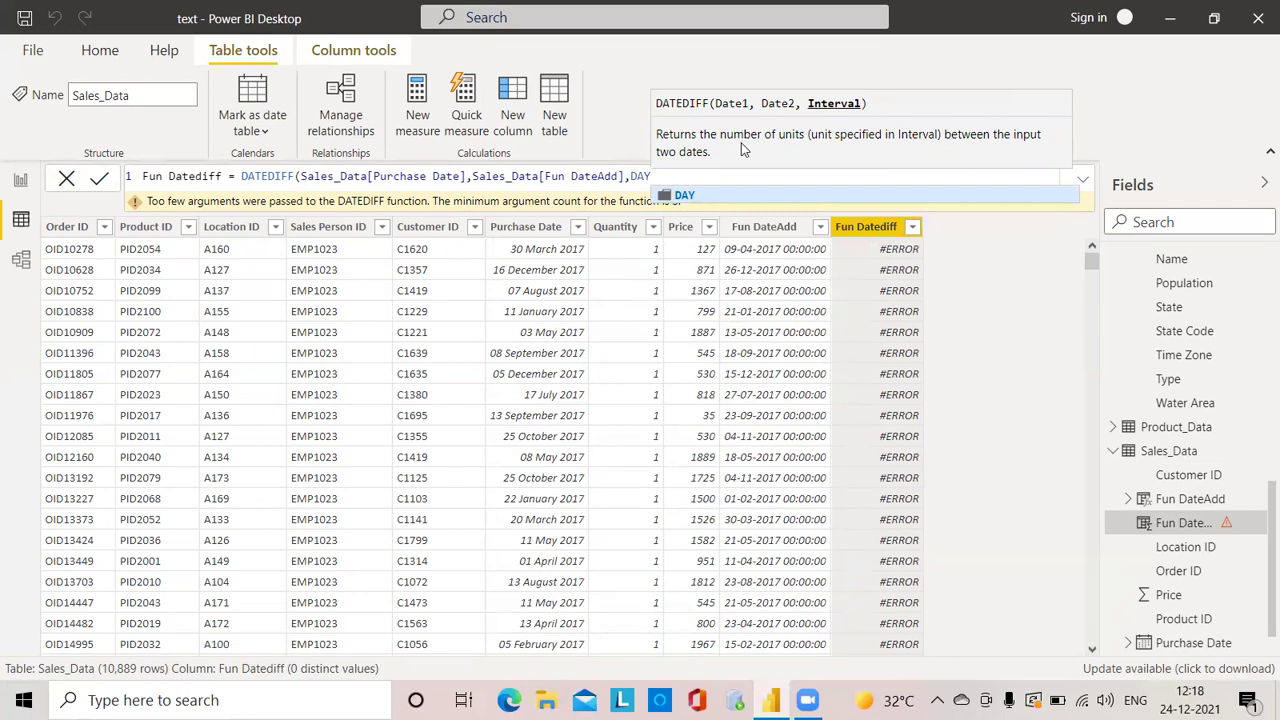
type(")")
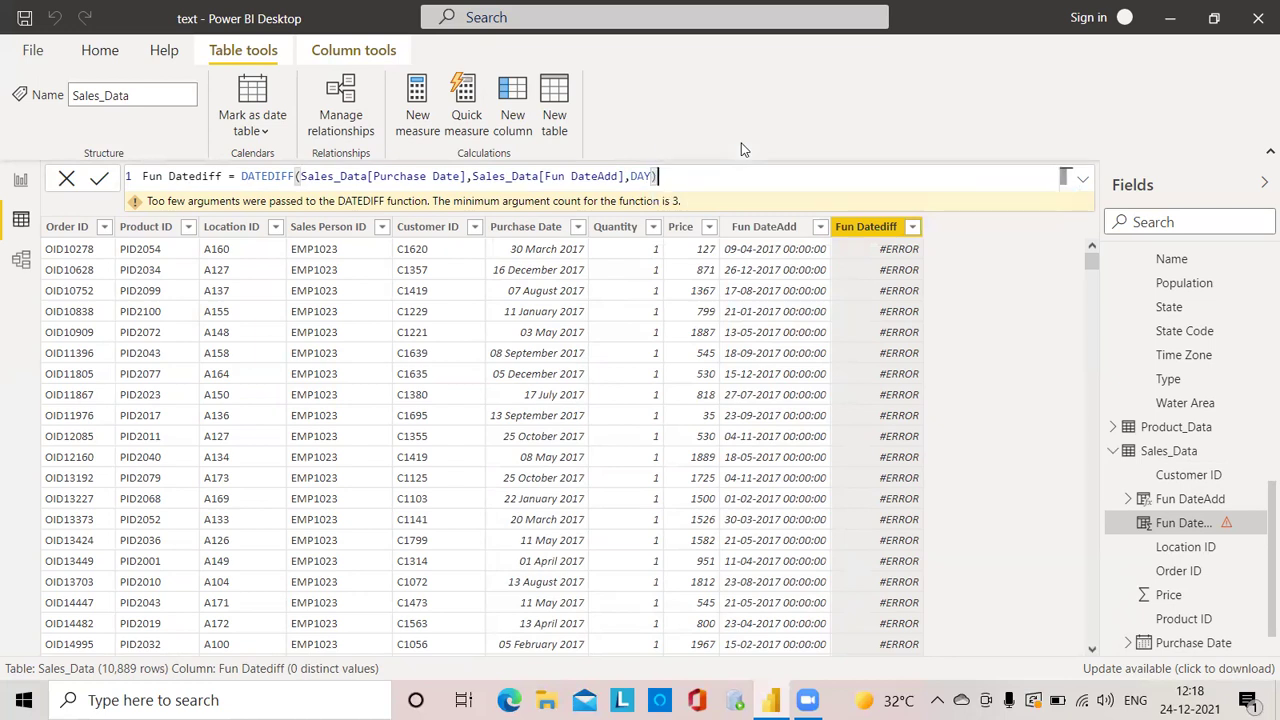
left_click(99, 182)
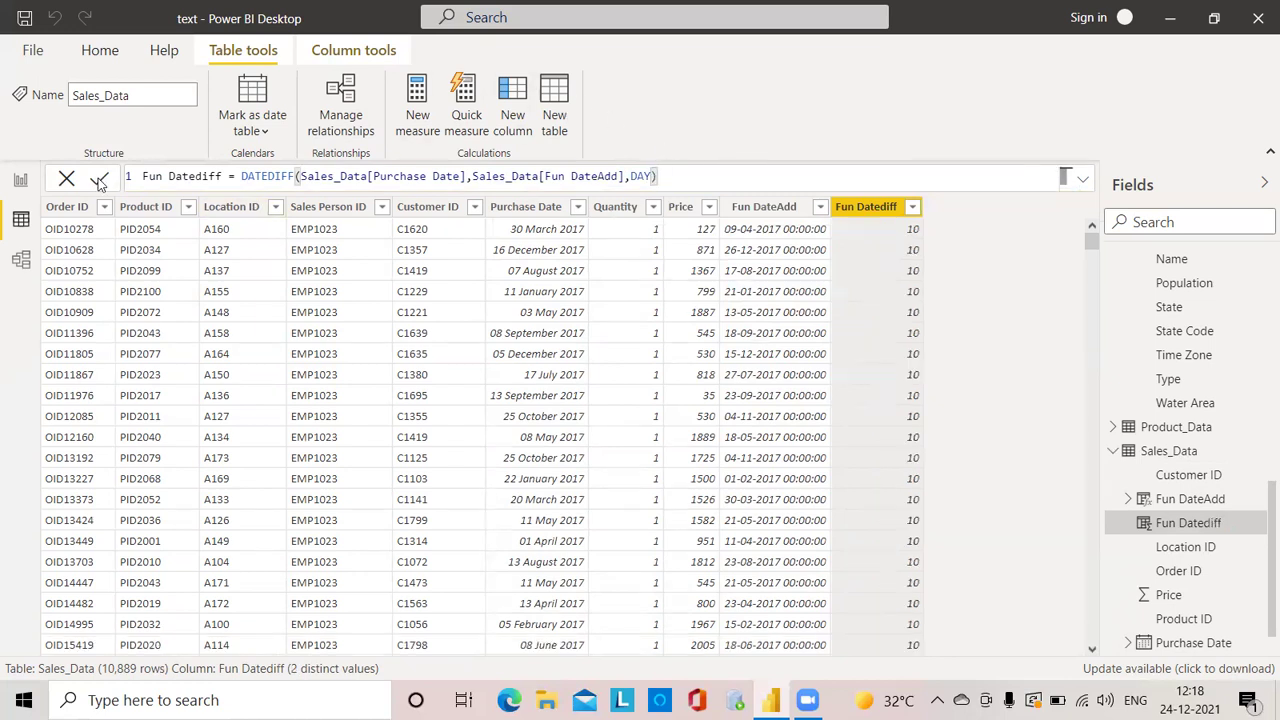